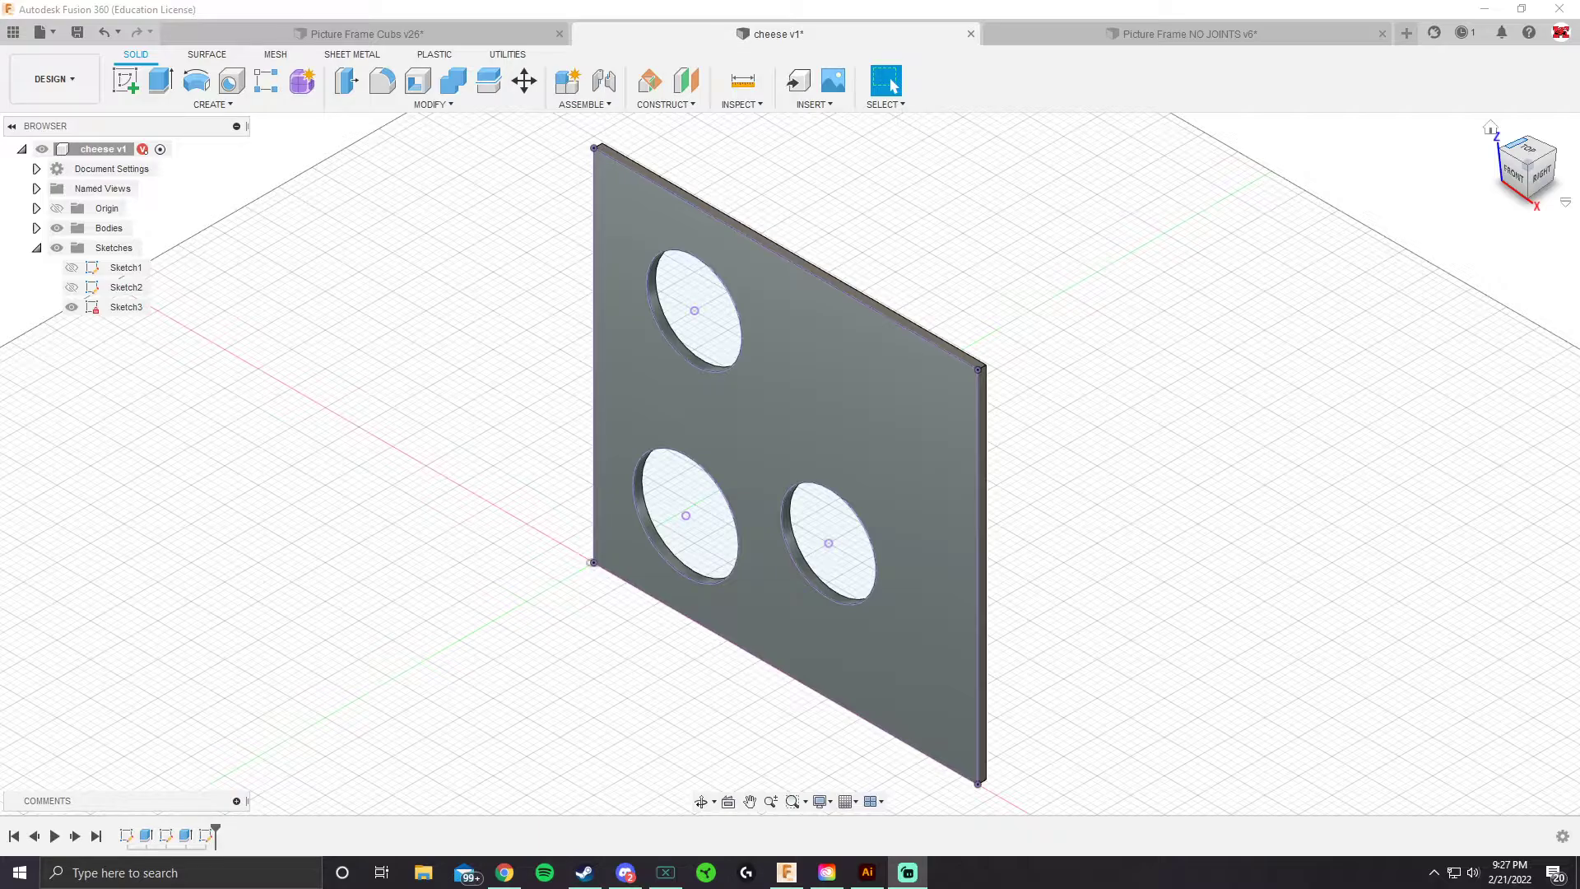
Review the bear-logo picture frame design, the cheese plate design and the sketch behind the plate's three circular holes
{"action": "left_click", "coordinate": [1153, 40]}
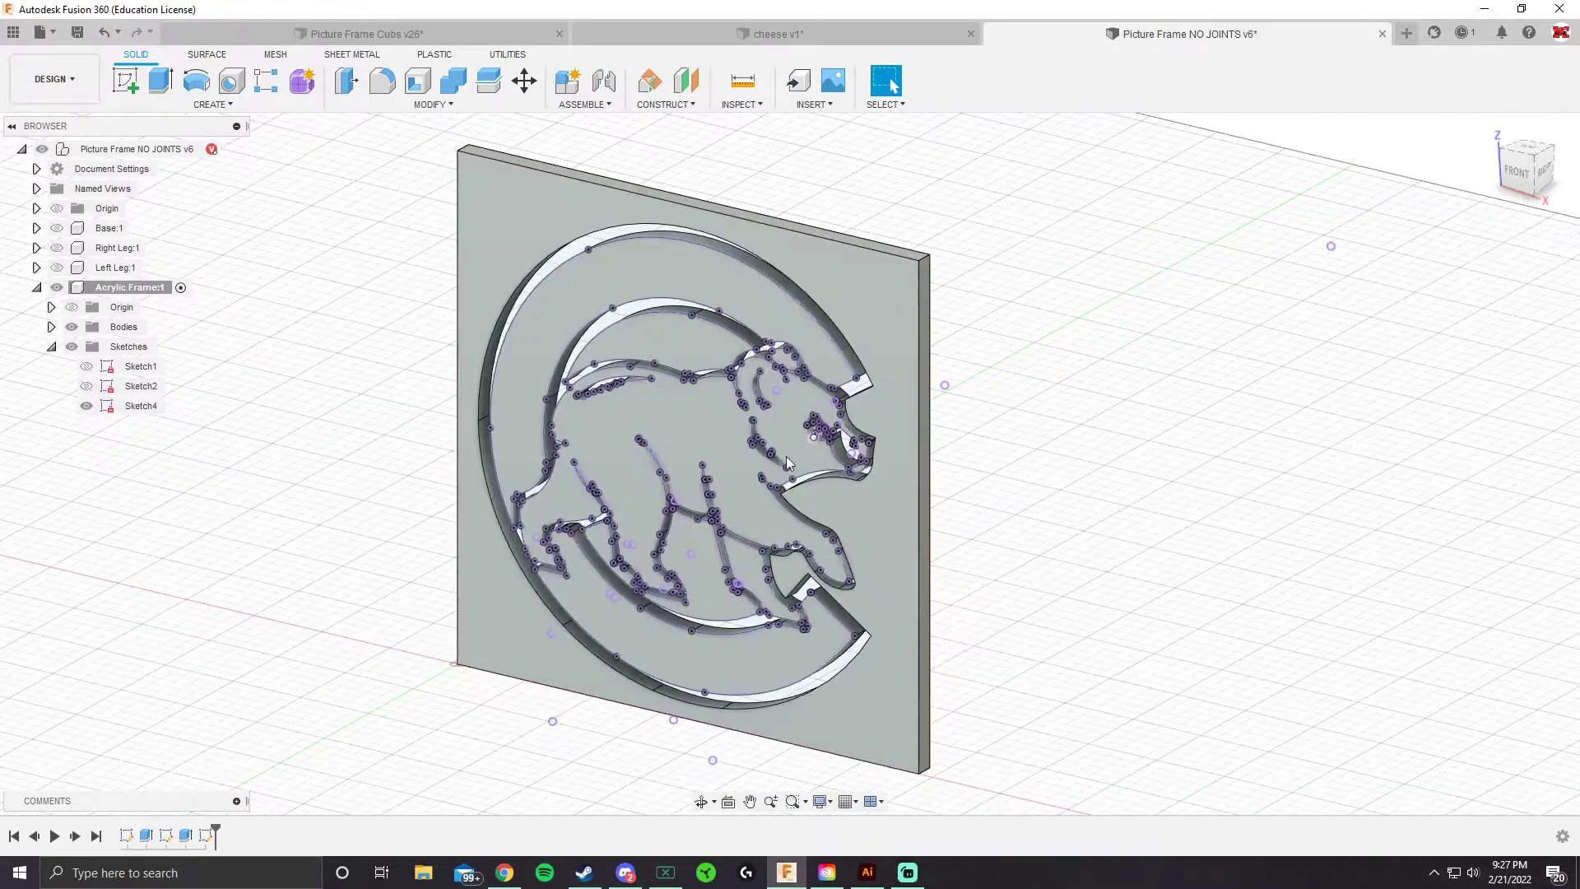
{"action": "left_click", "coordinate": [807, 40]}
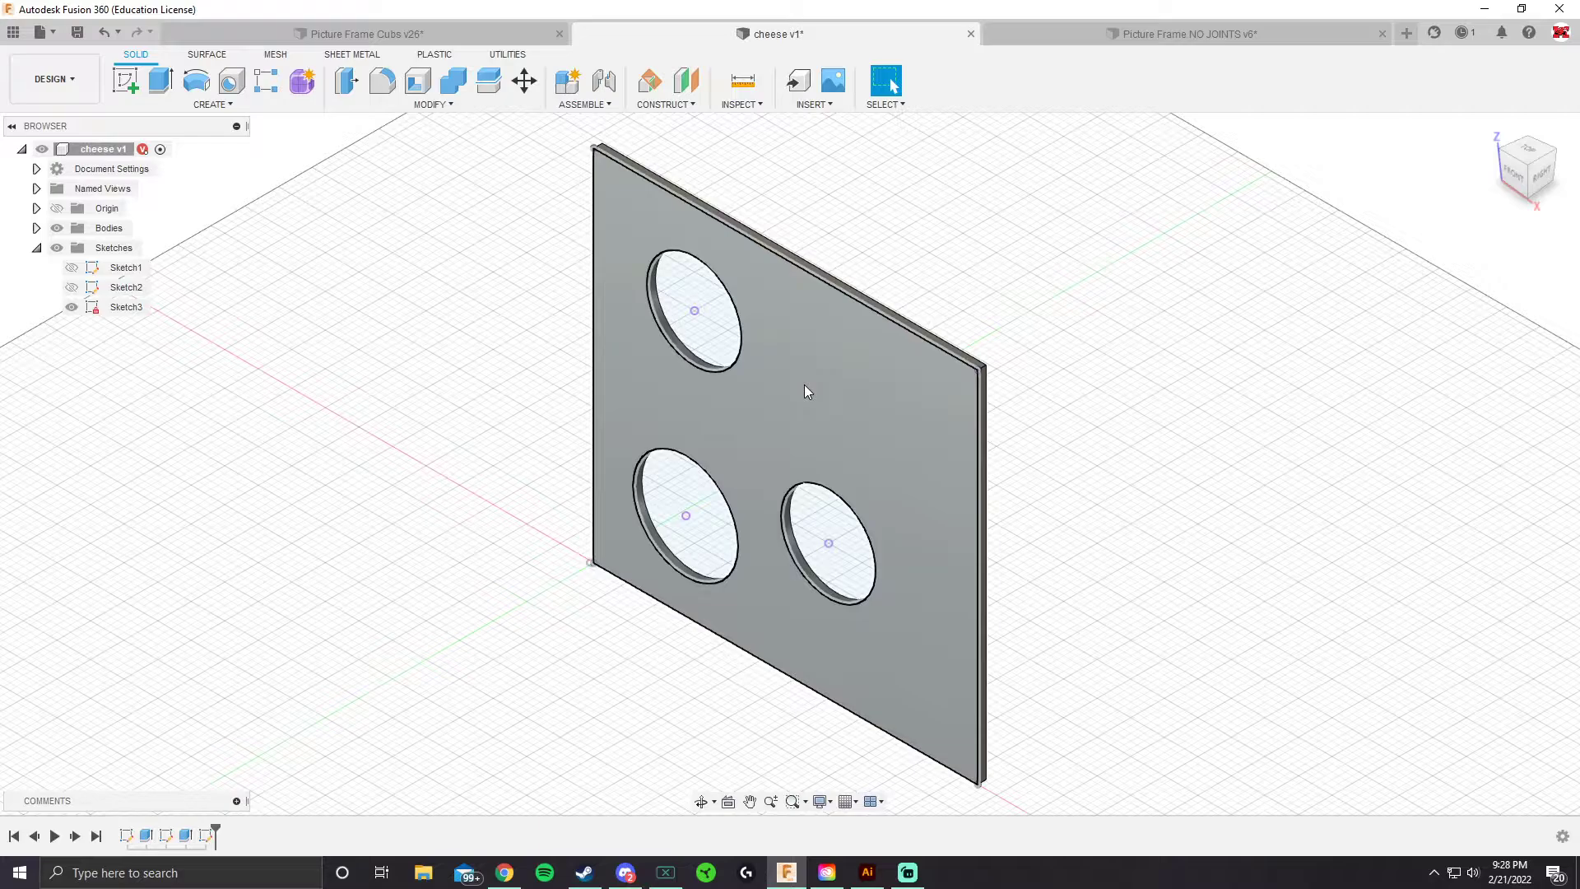
{"action": "left_click_drag", "start_coordinate": [831, 422], "coordinate": [840, 358]}
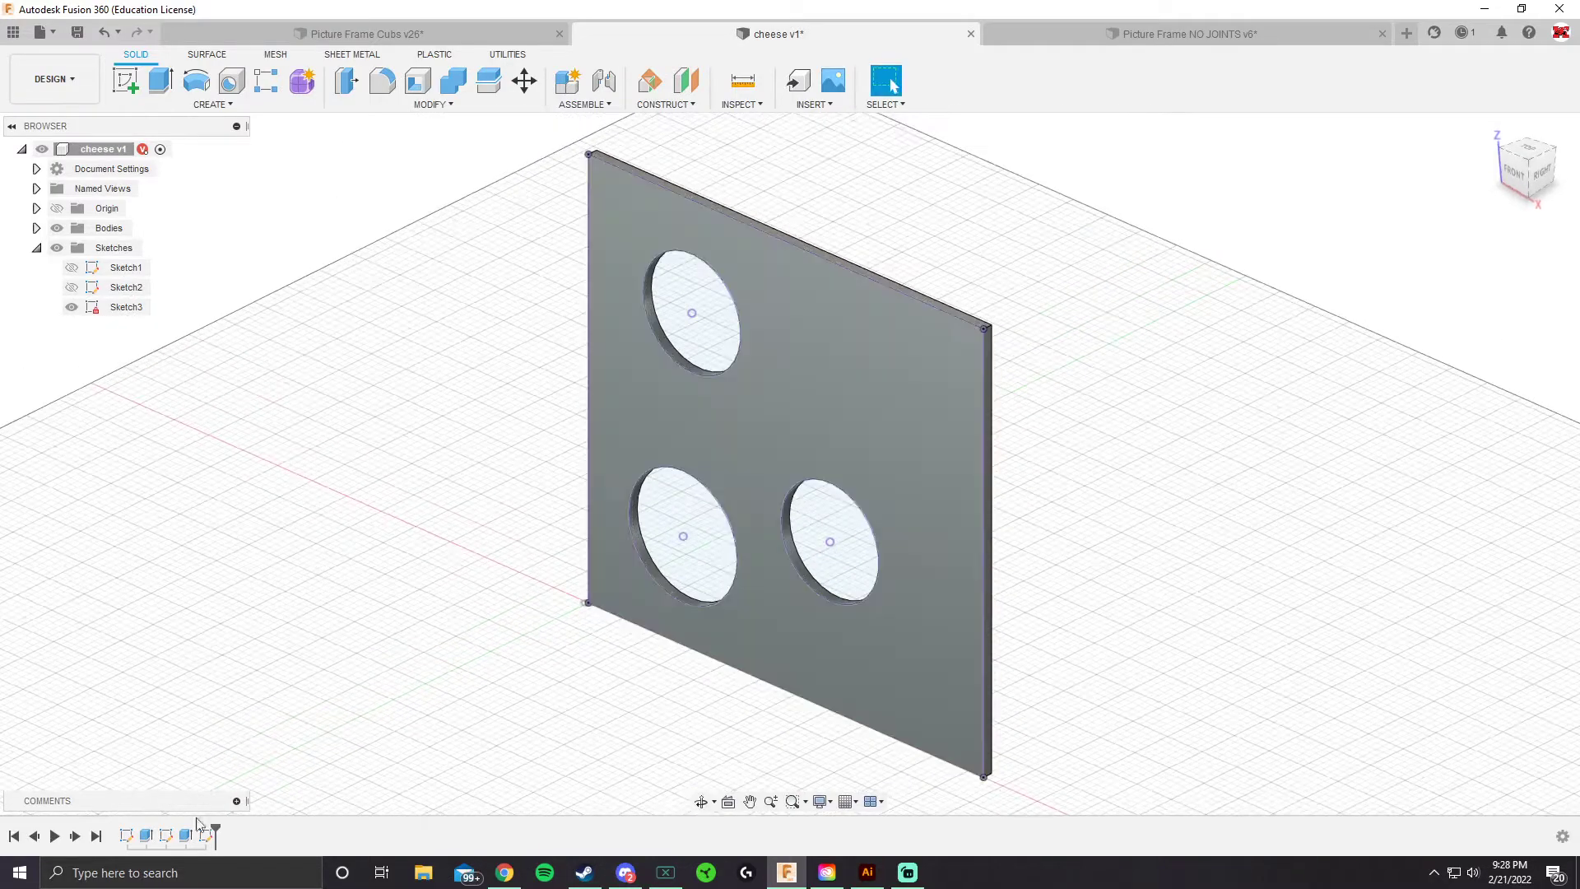
{"action": "double_click", "coordinate": [165, 836]}
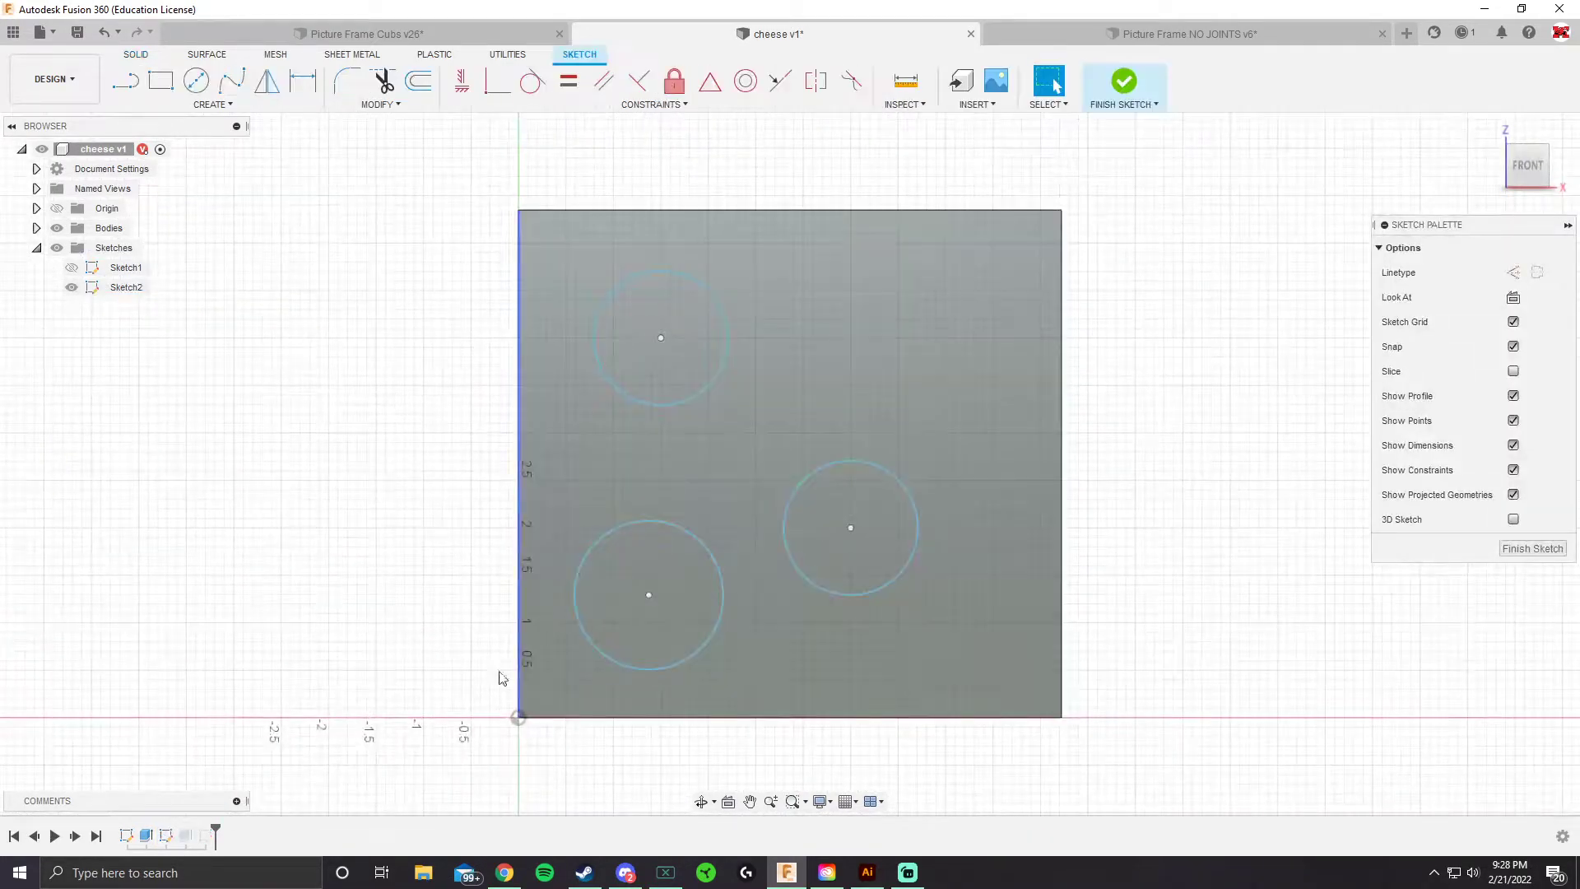
{"action": "left_click", "coordinate": [1124, 82]}
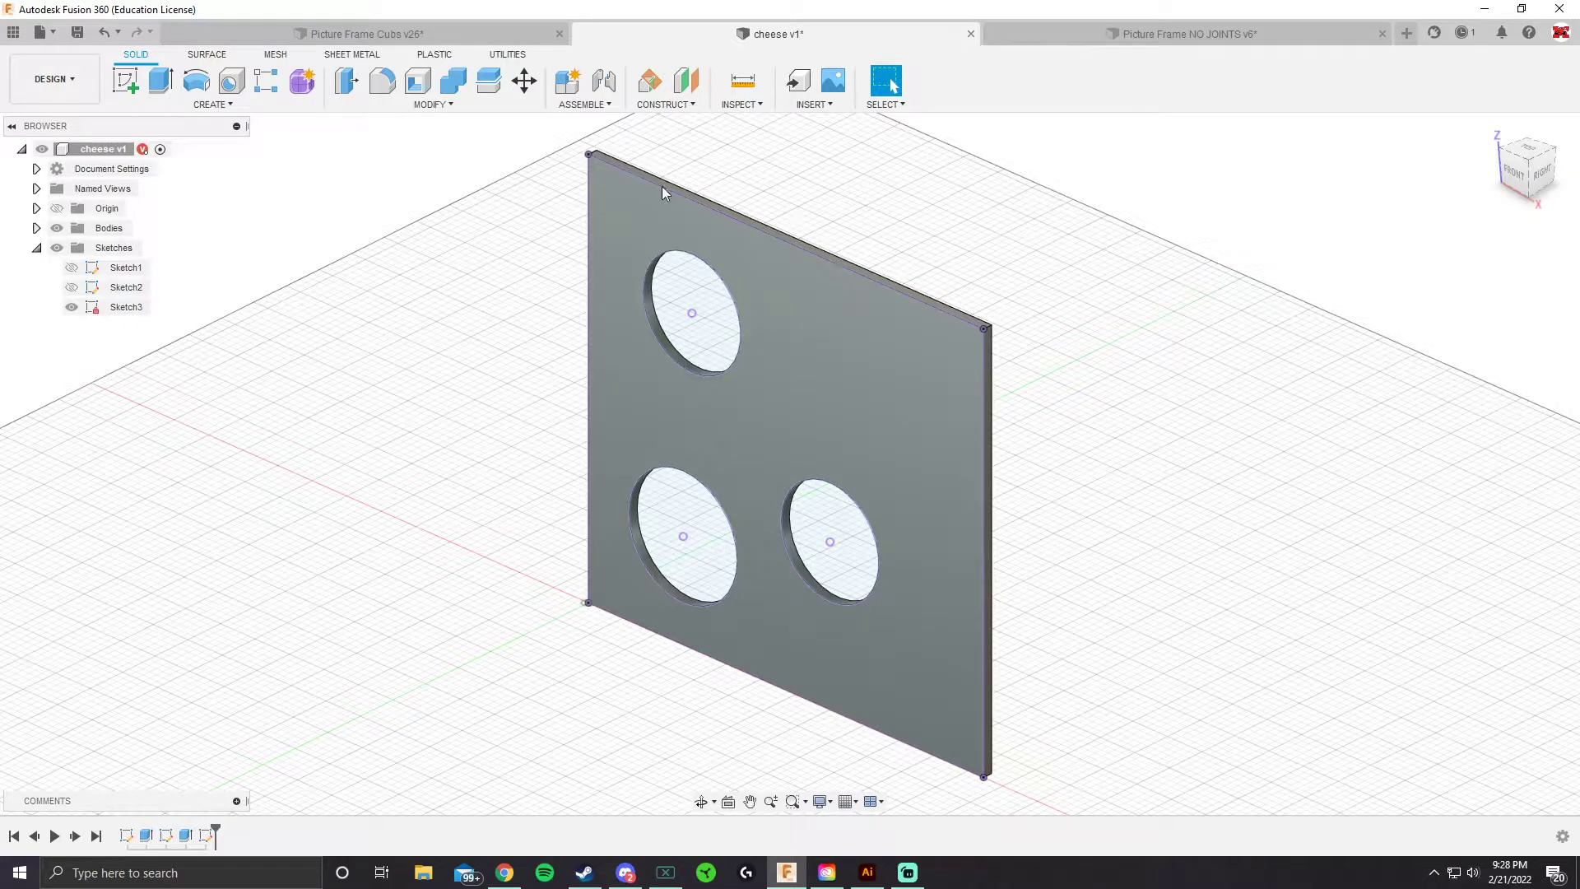
Switch to Adobe Illustrator 2022
{"action": "left_click", "coordinate": [250, 874]}
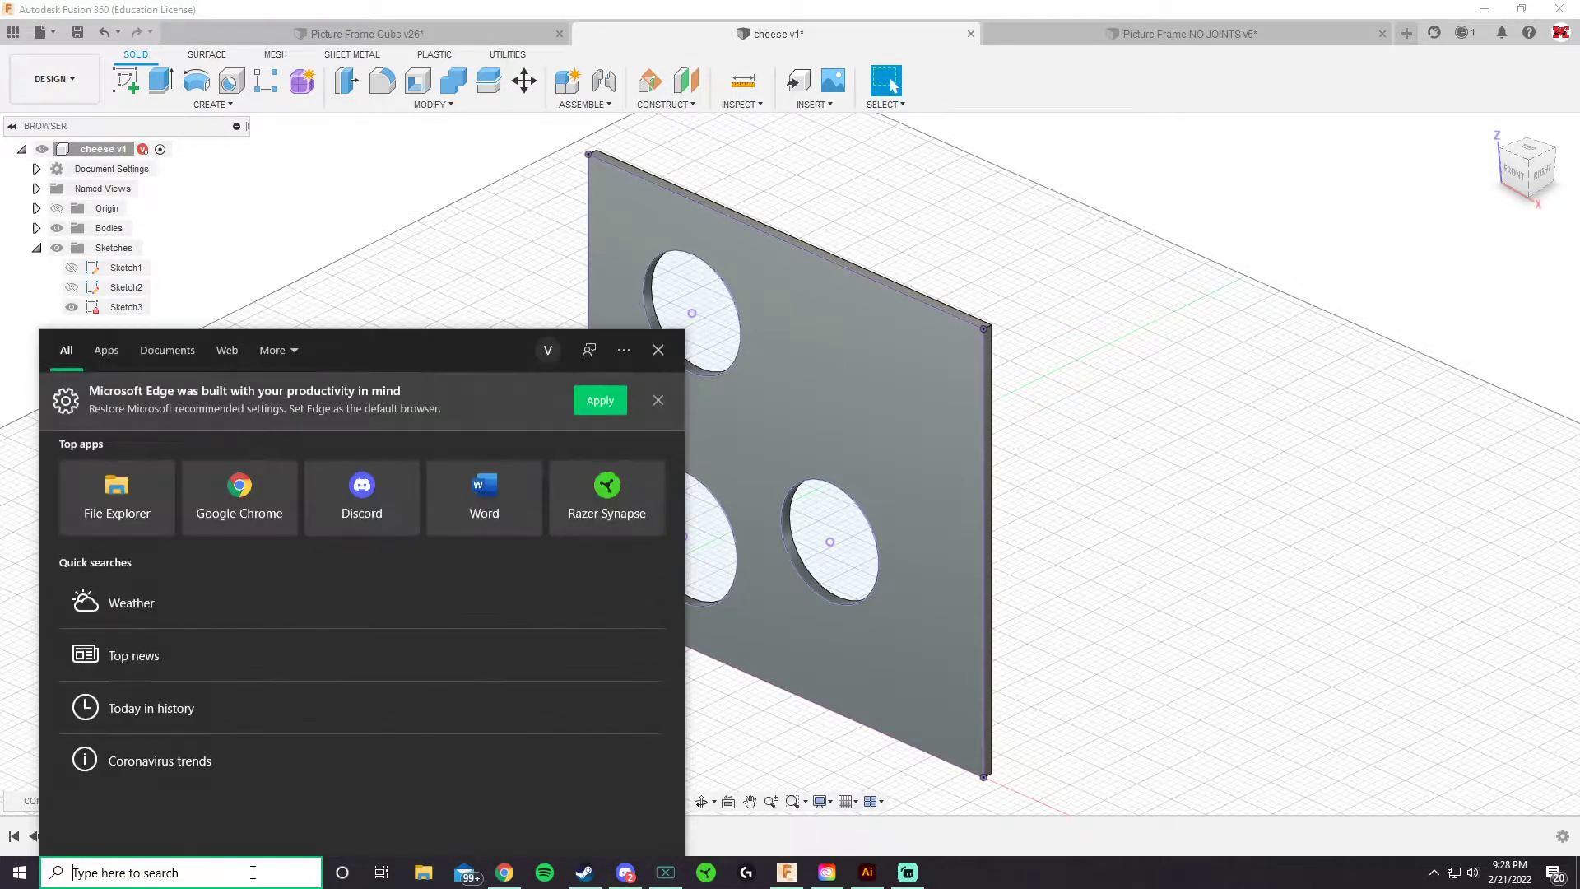
{"action": "type", "text": "ill"}
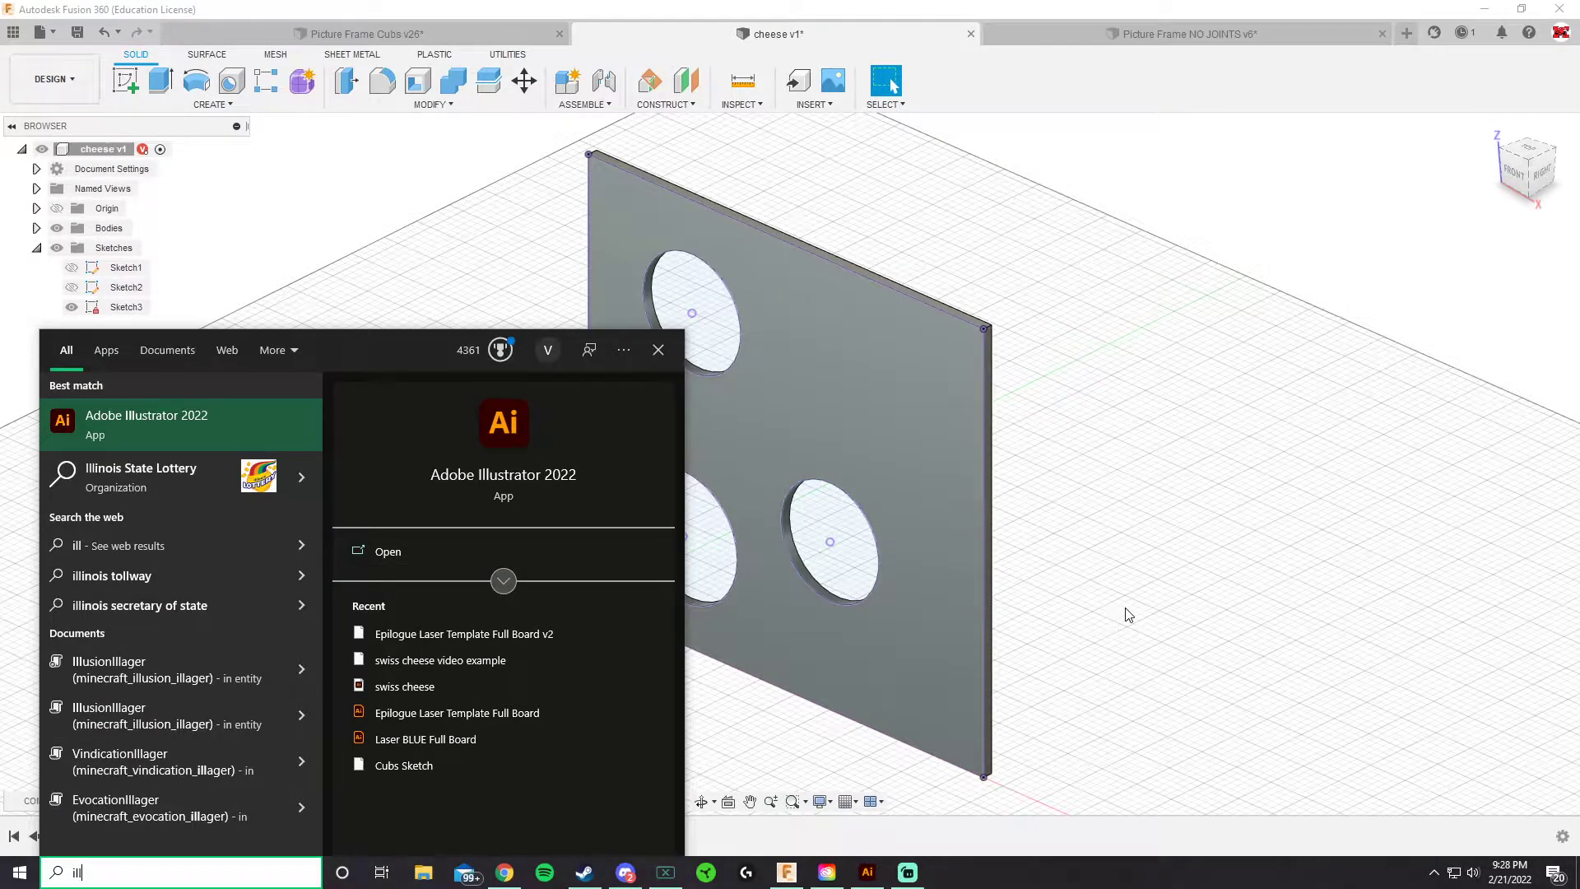
{"action": "key", "text": "Return"}
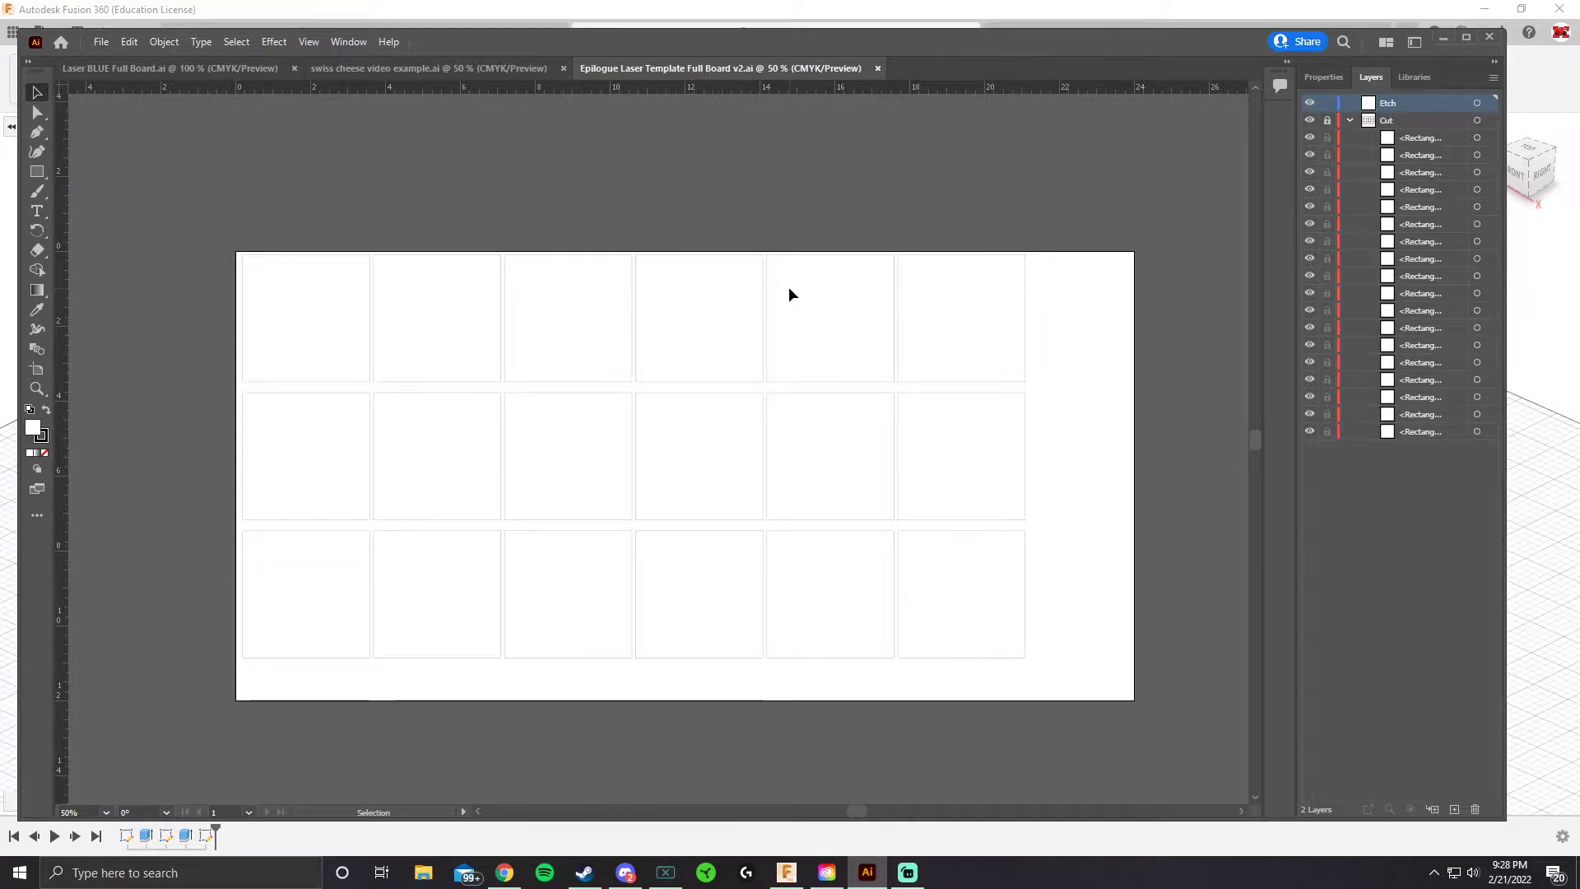
{"action": "left_click", "coordinate": [102, 40]}
{"action": "left_click", "coordinate": [133, 97]}
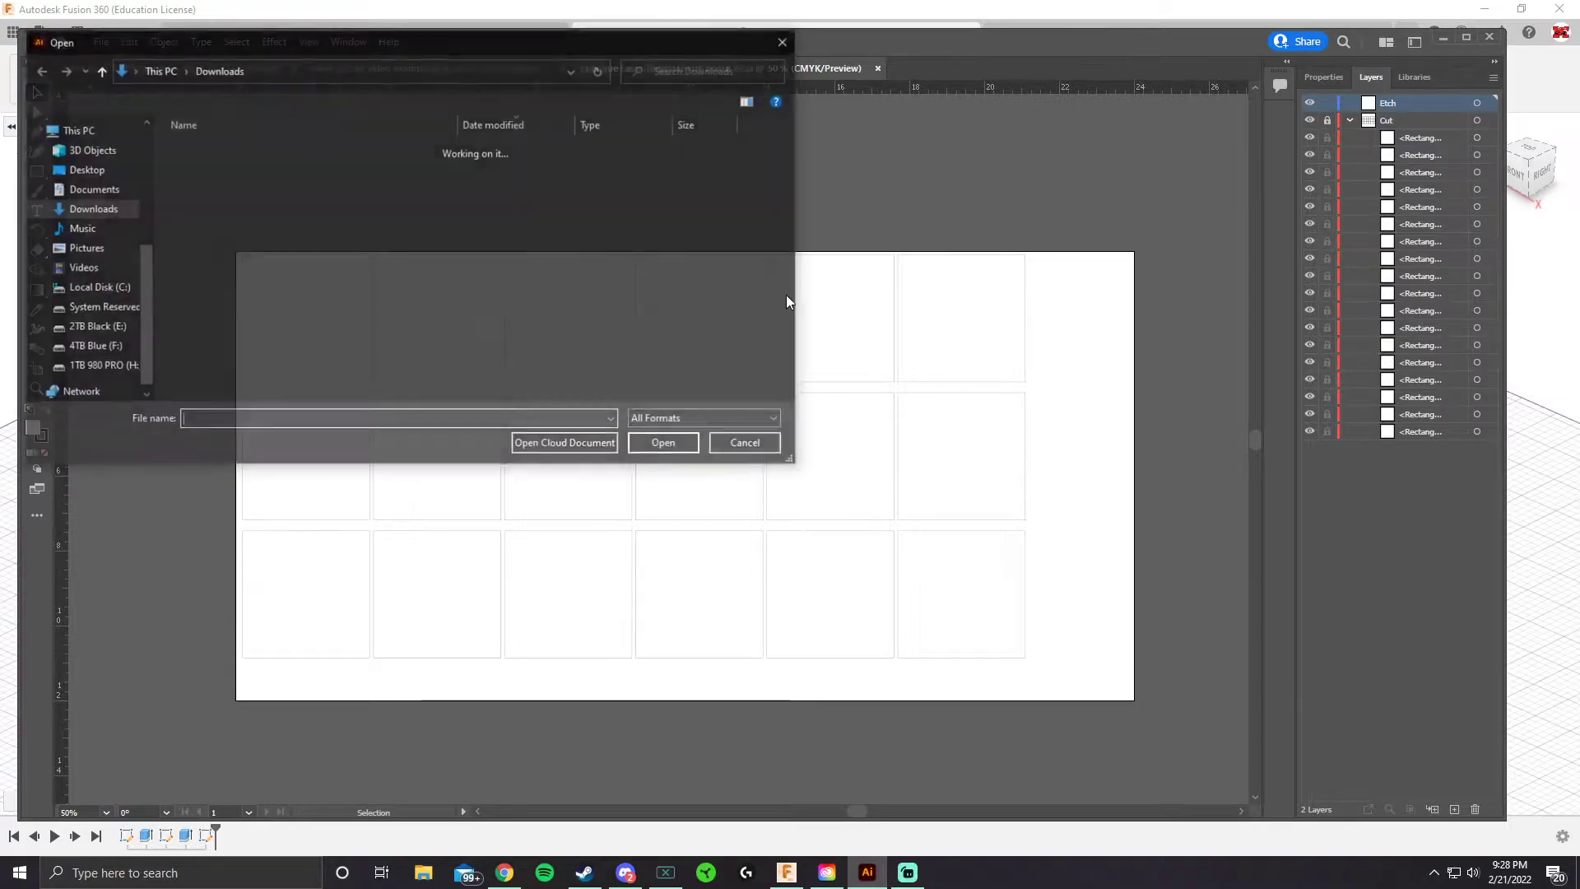
{"action": "left_click", "coordinate": [750, 445]}
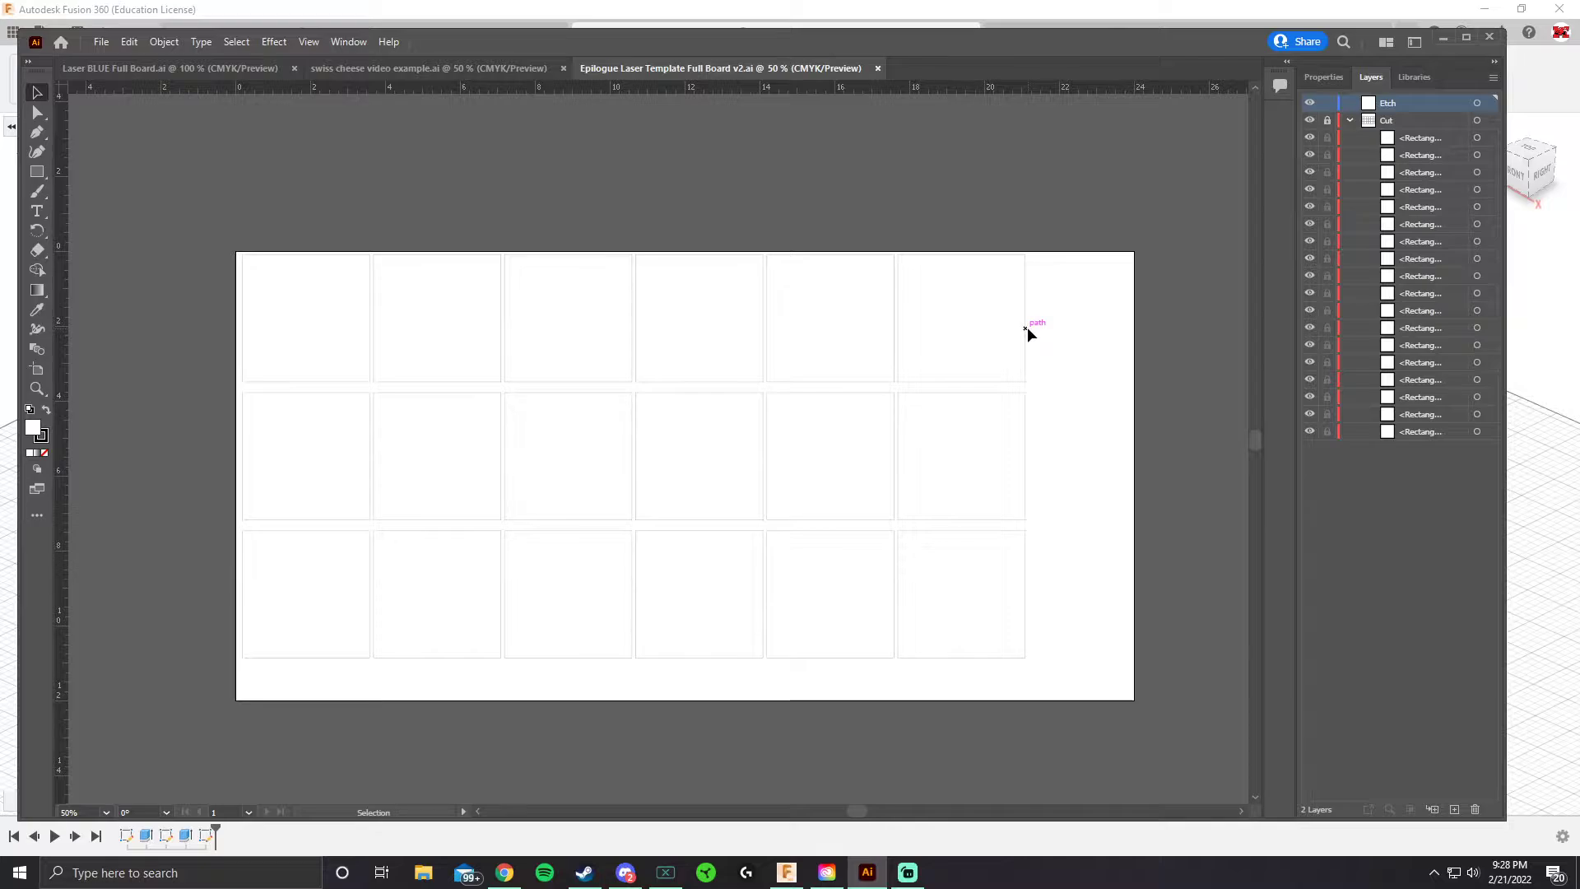
Compare the finished swiss cheese video example layout with the blank Epilogue Laser Template Full Board v2 document
{"action": "left_click", "coordinate": [431, 74]}
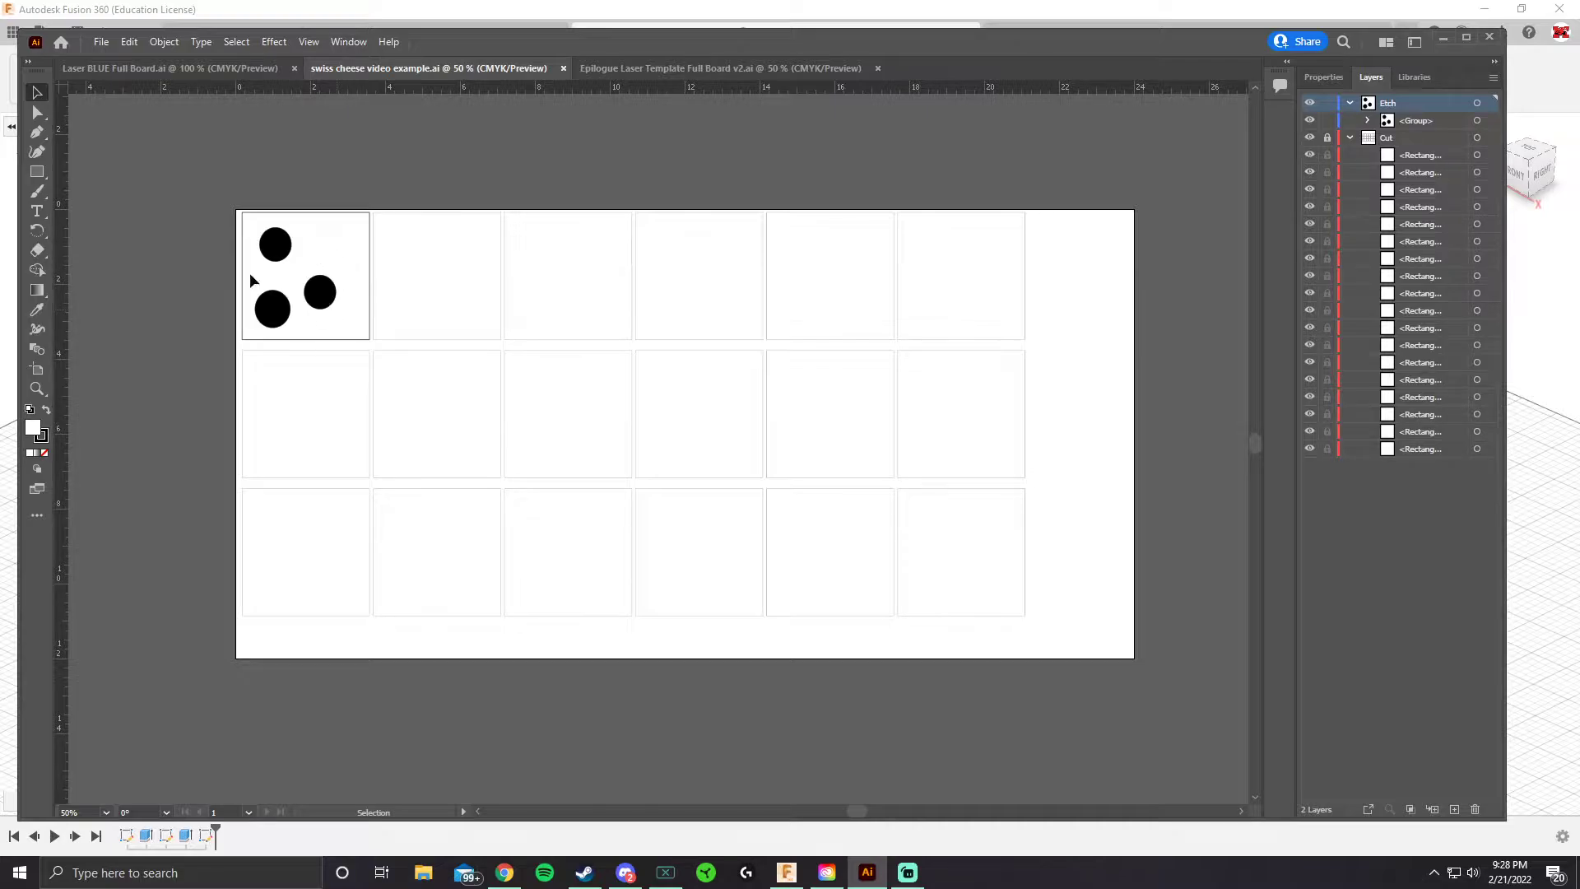
{"action": "scroll", "coordinate": [322, 273], "scroll_direction": "up", "scroll_amount": 1}
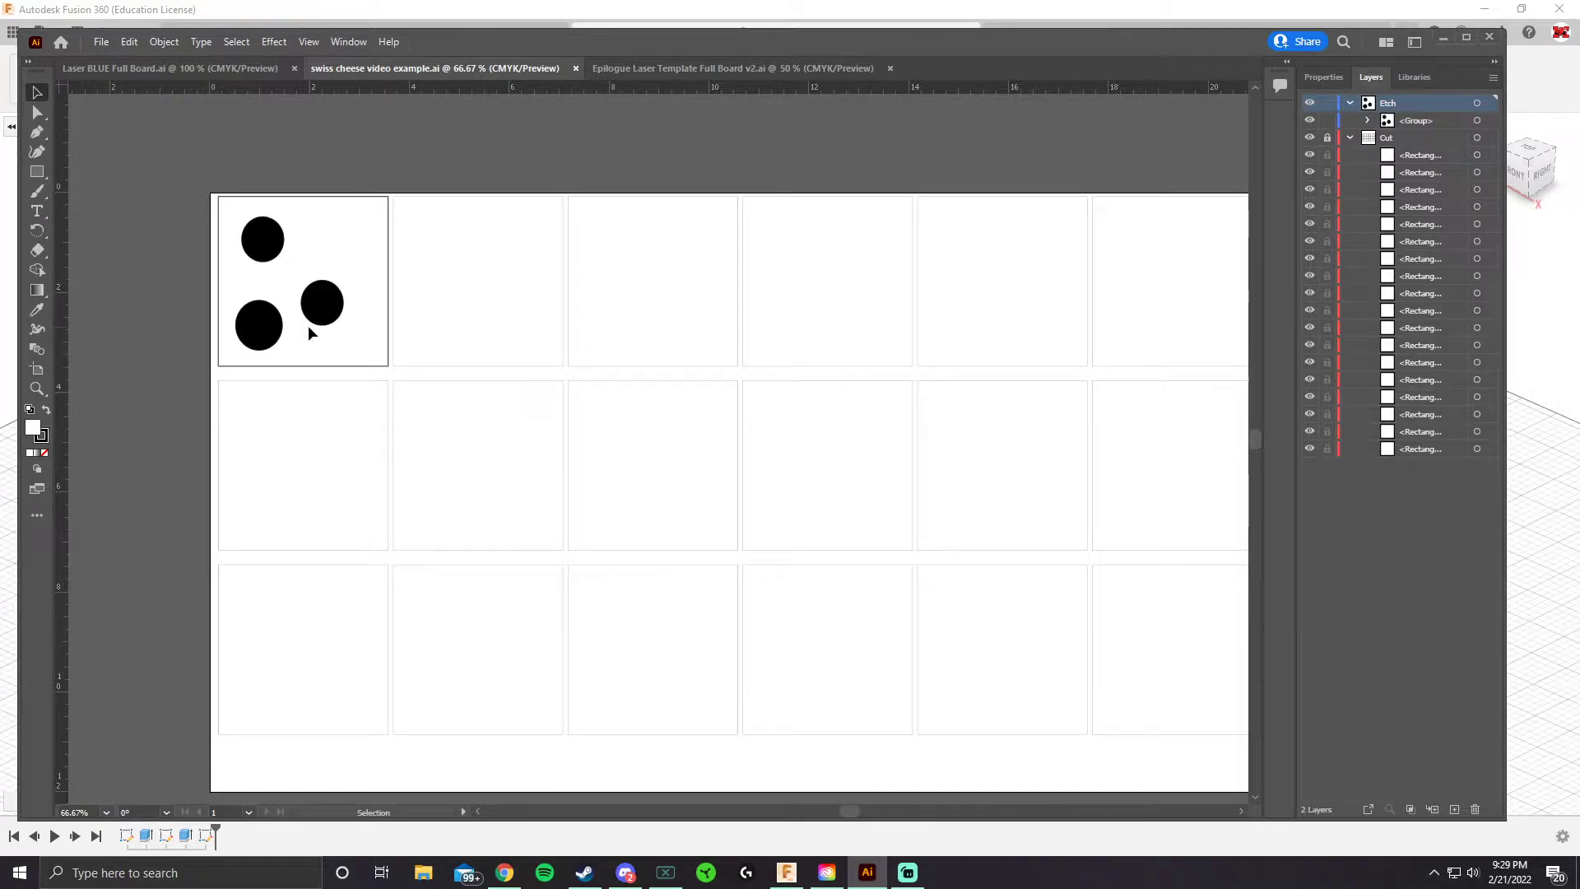
{"action": "left_click", "coordinate": [718, 65]}
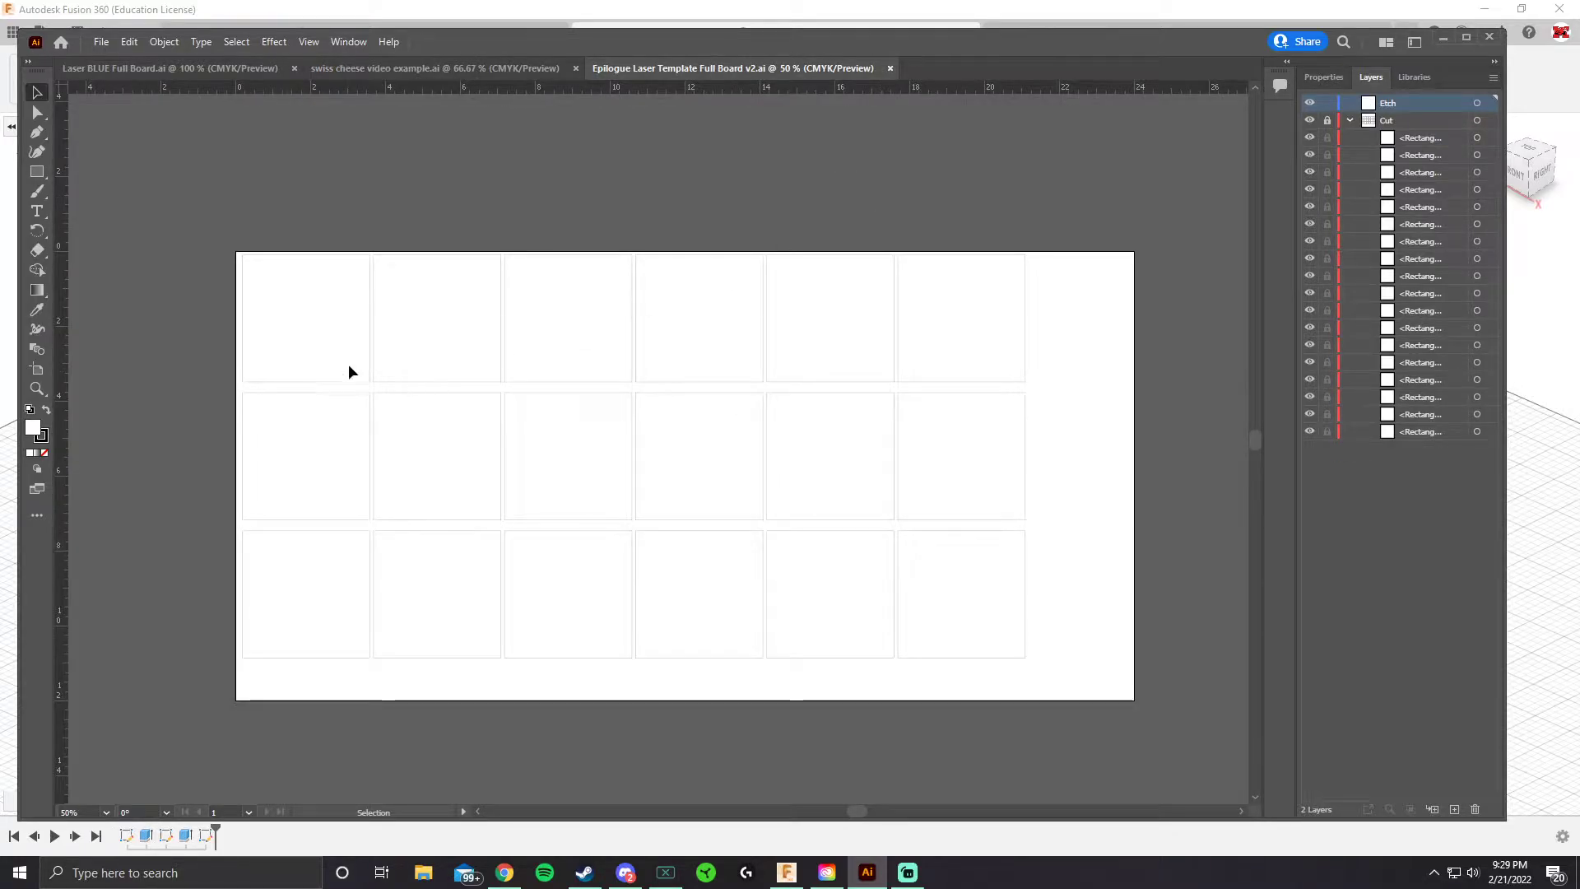
Place swiss cheese.dxf from the Downloads folder onto the template board in the Etch layer
{"action": "left_click", "coordinate": [1328, 122]}
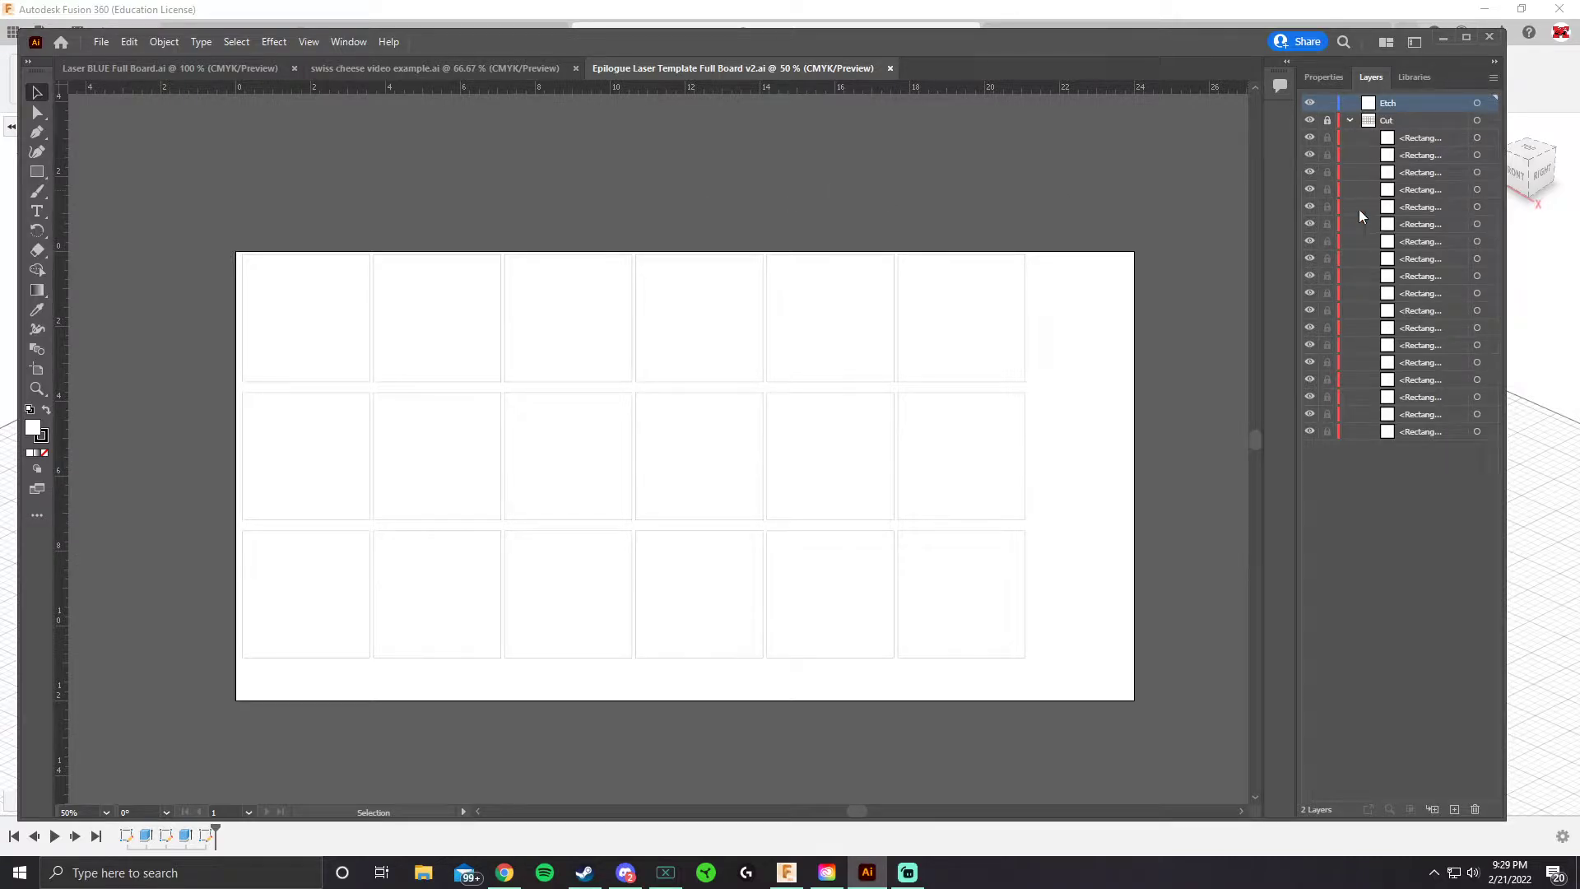
{"action": "left_click", "coordinate": [105, 43]}
{"action": "left_click", "coordinate": [156, 343]}
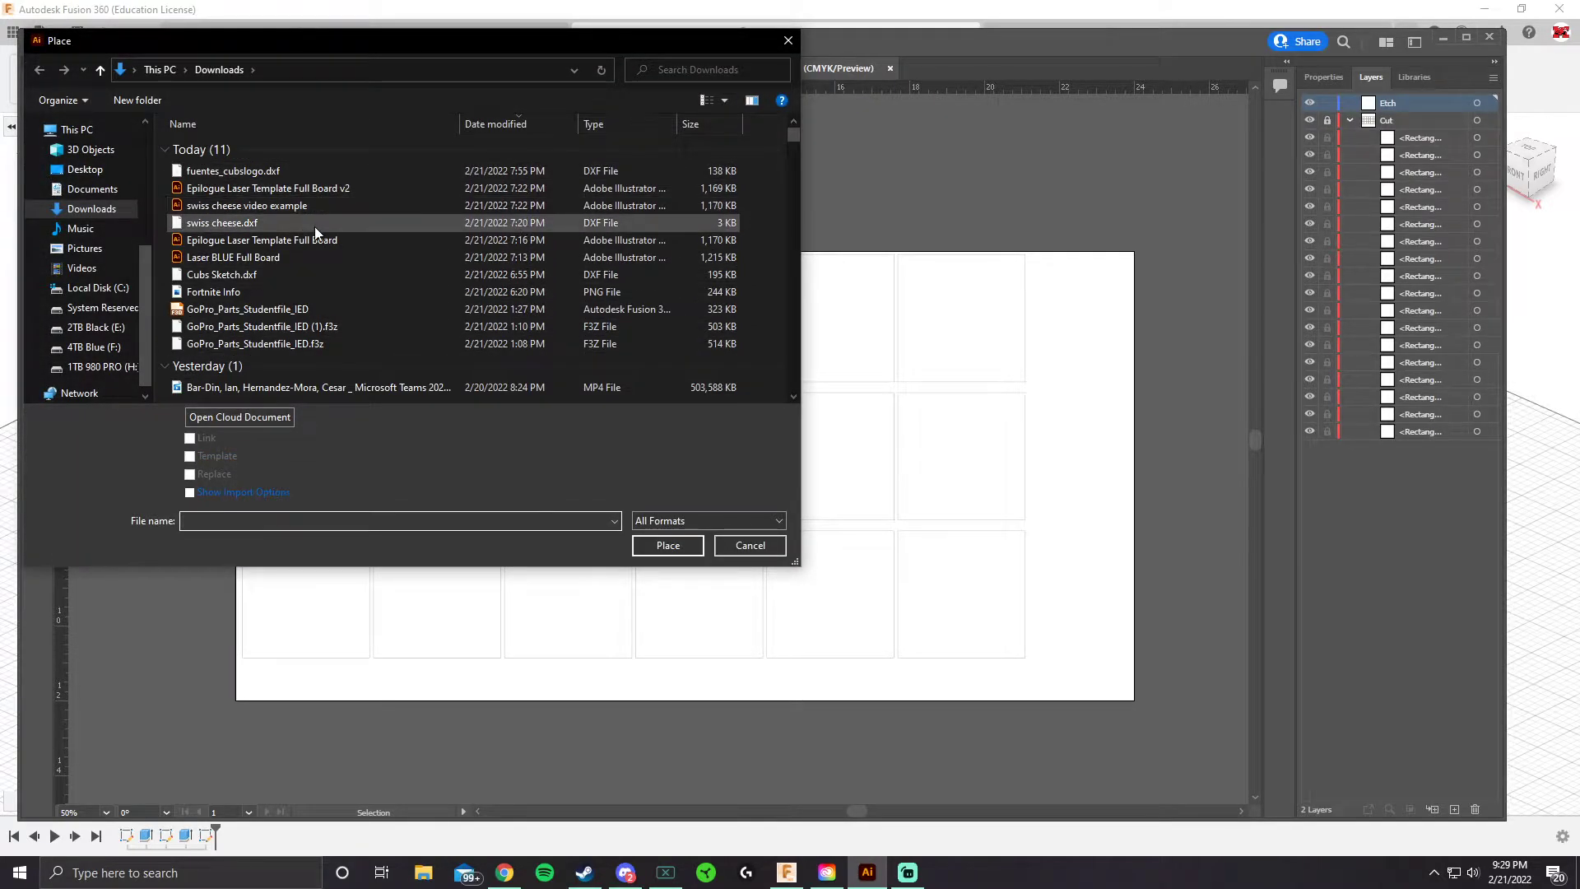
{"action": "left_click", "coordinate": [314, 226]}
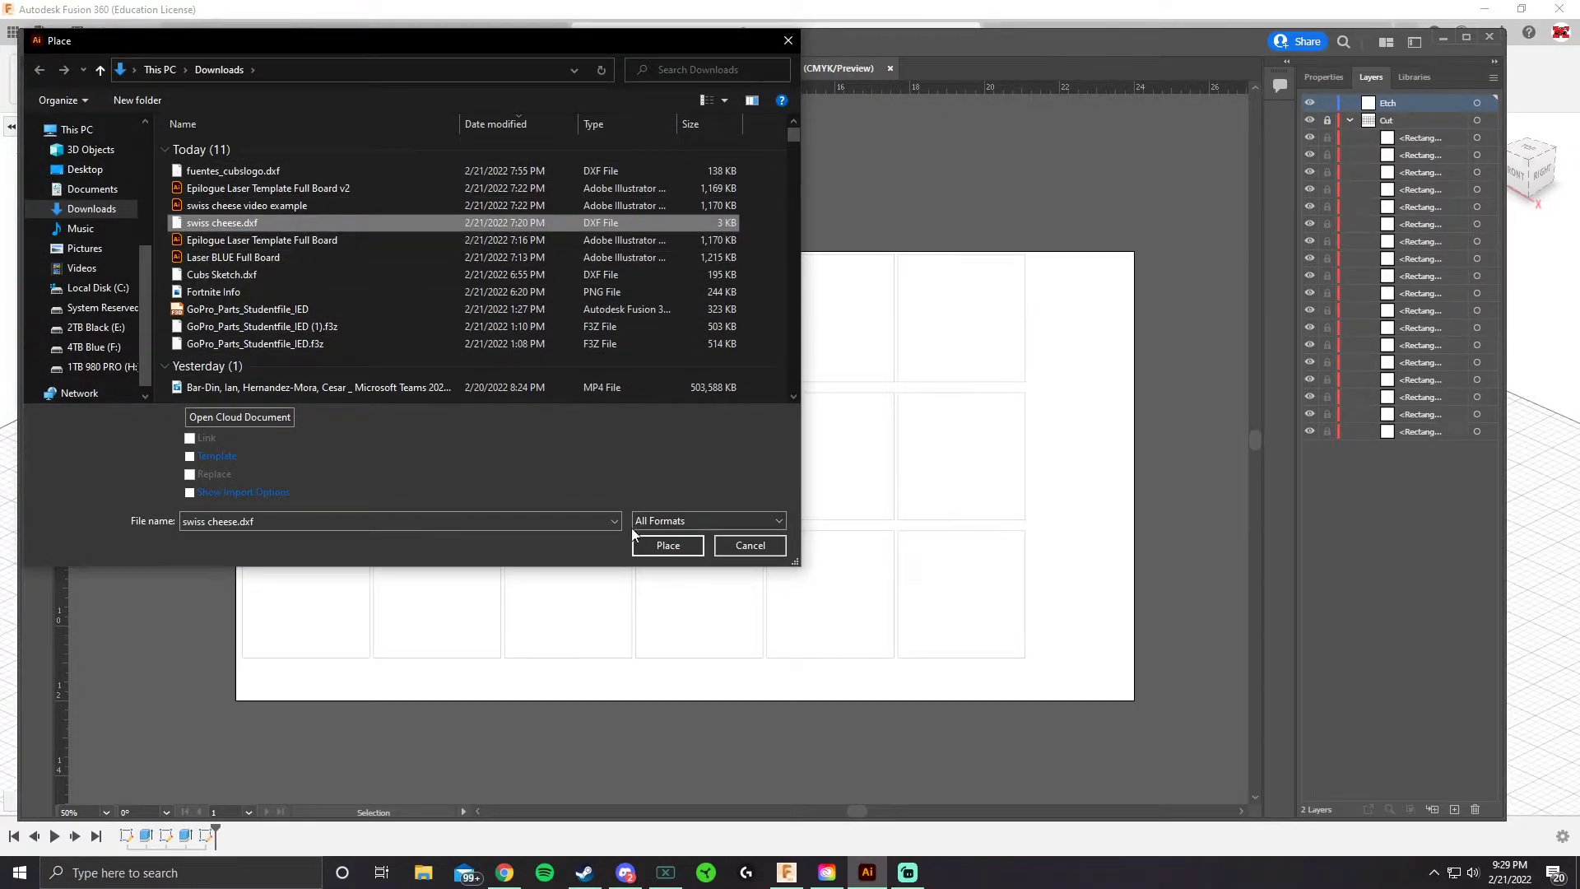
{"action": "left_click", "coordinate": [663, 543]}
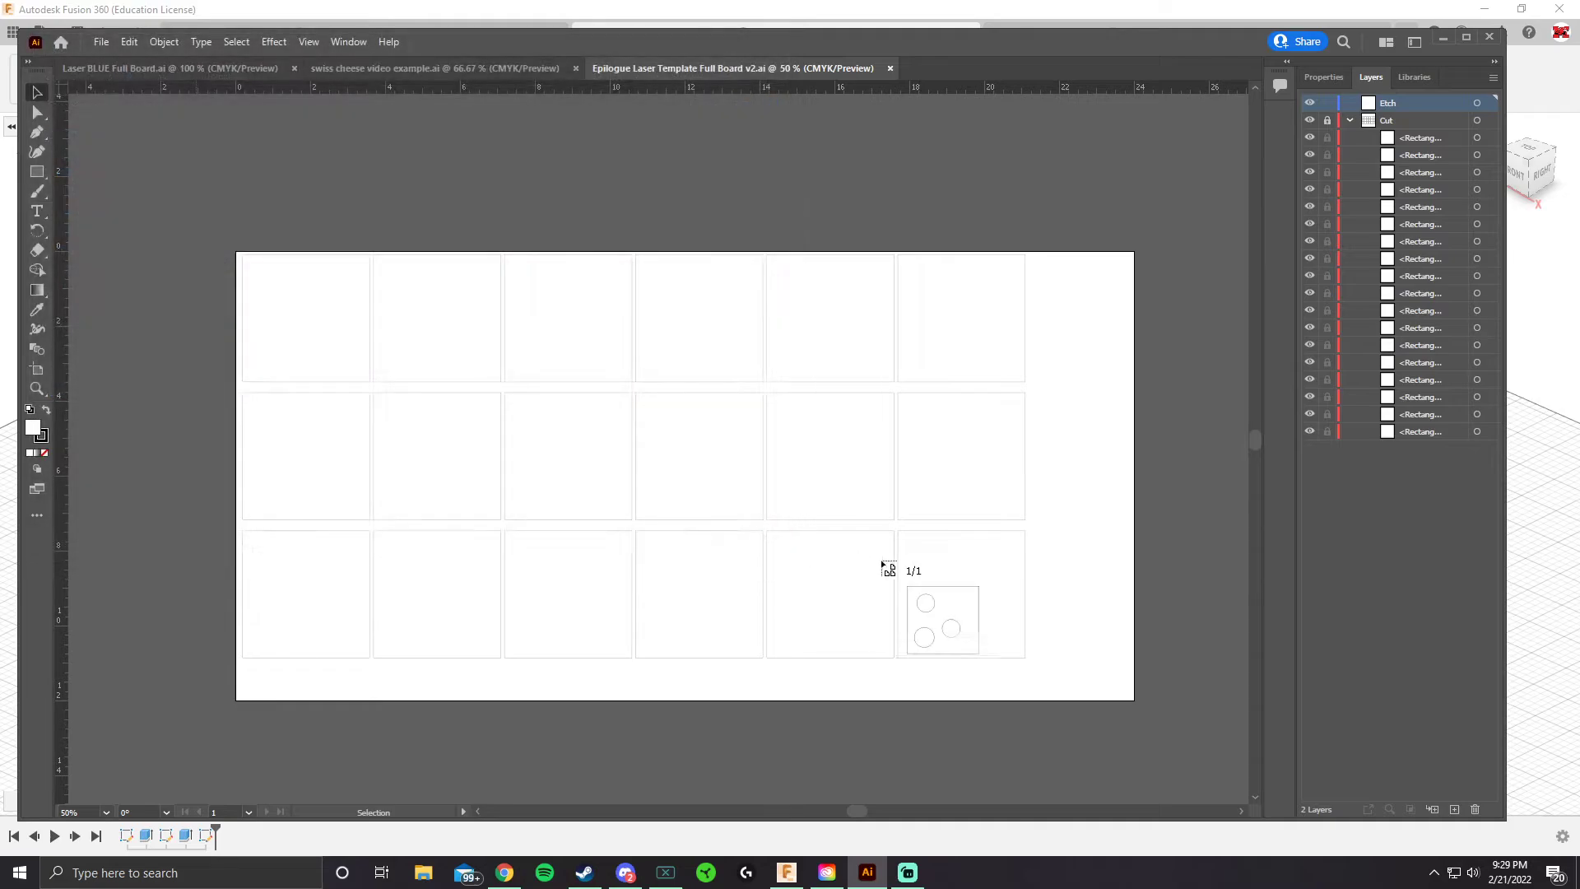
{"action": "left_click", "coordinate": [547, 337]}
{"action": "scroll", "coordinate": [799, 449], "scroll_direction": "down", "scroll_amount": 2}
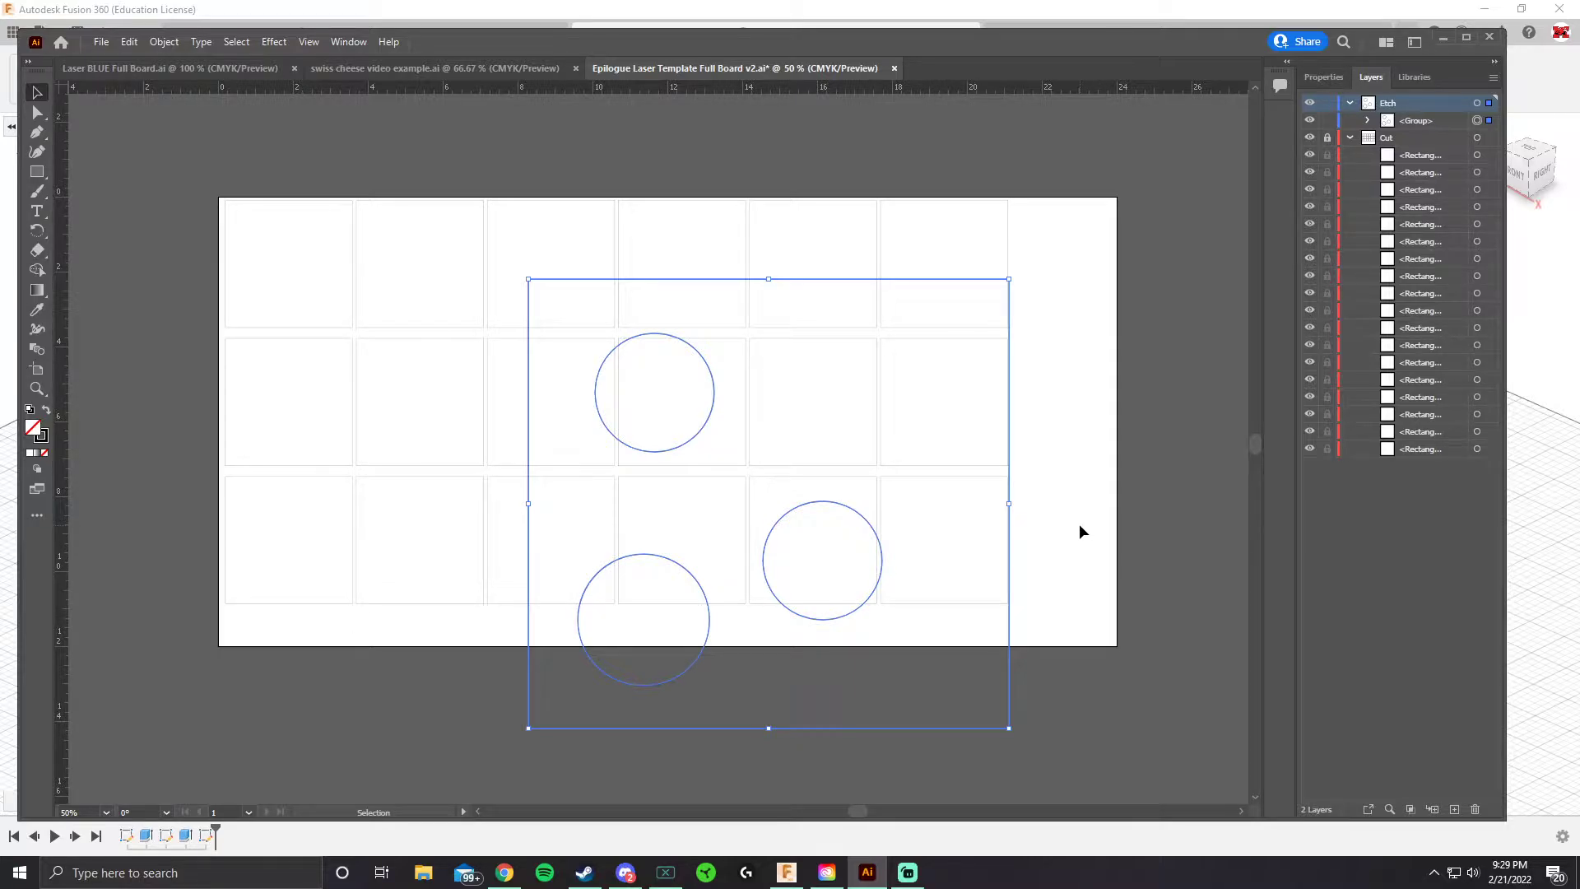
Ungroup the placed swiss cheese artwork into its separate square outline and three circles
{"action": "left_click", "coordinate": [1041, 485]}
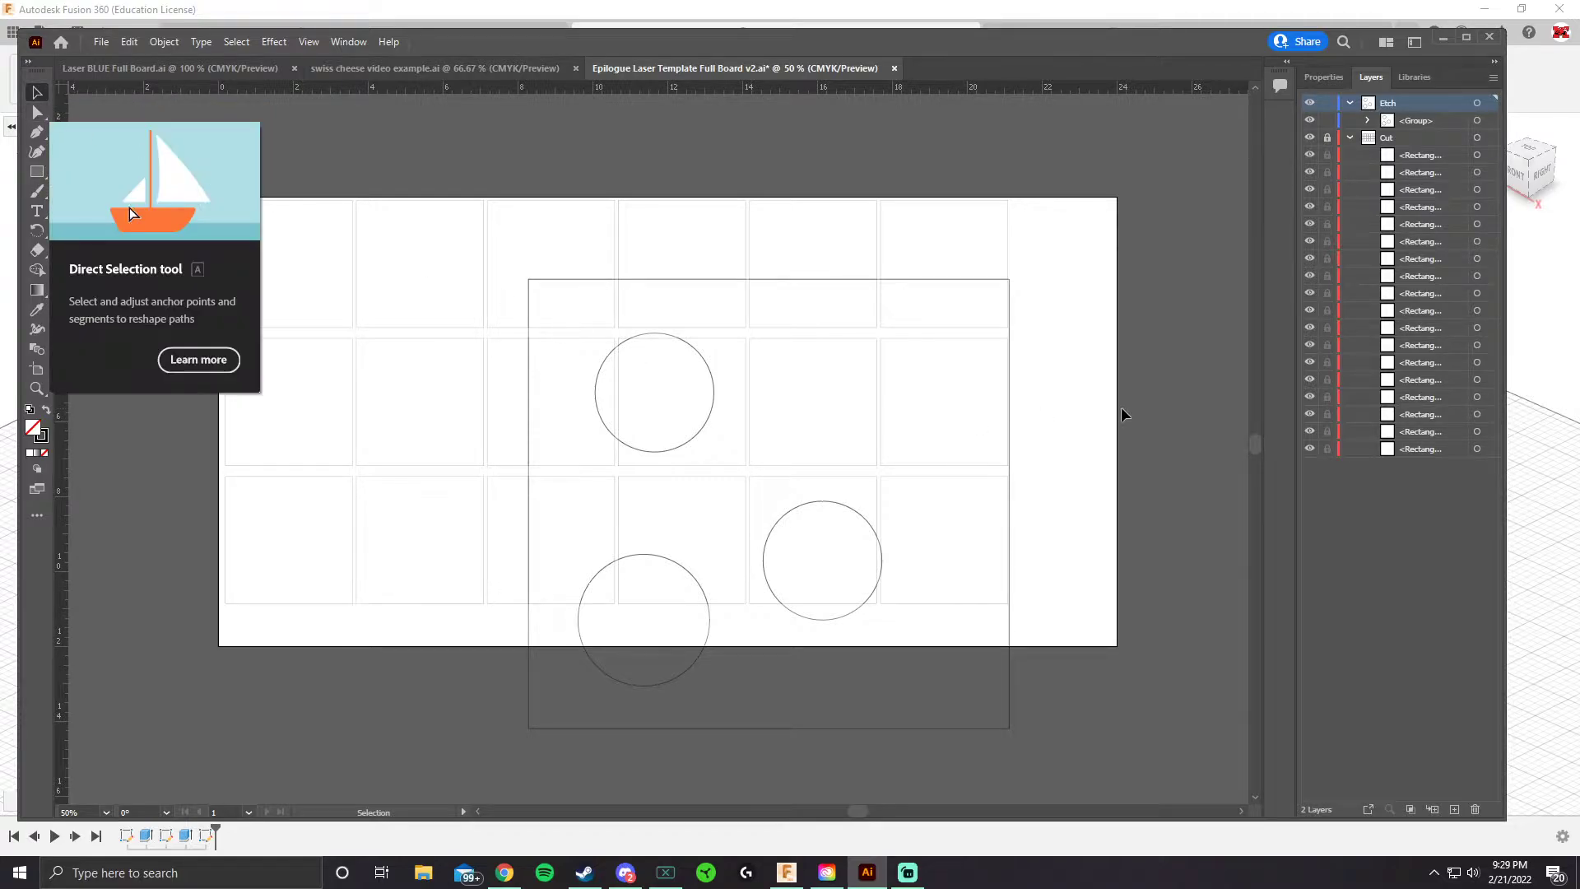
{"action": "left_click", "coordinate": [1005, 395]}
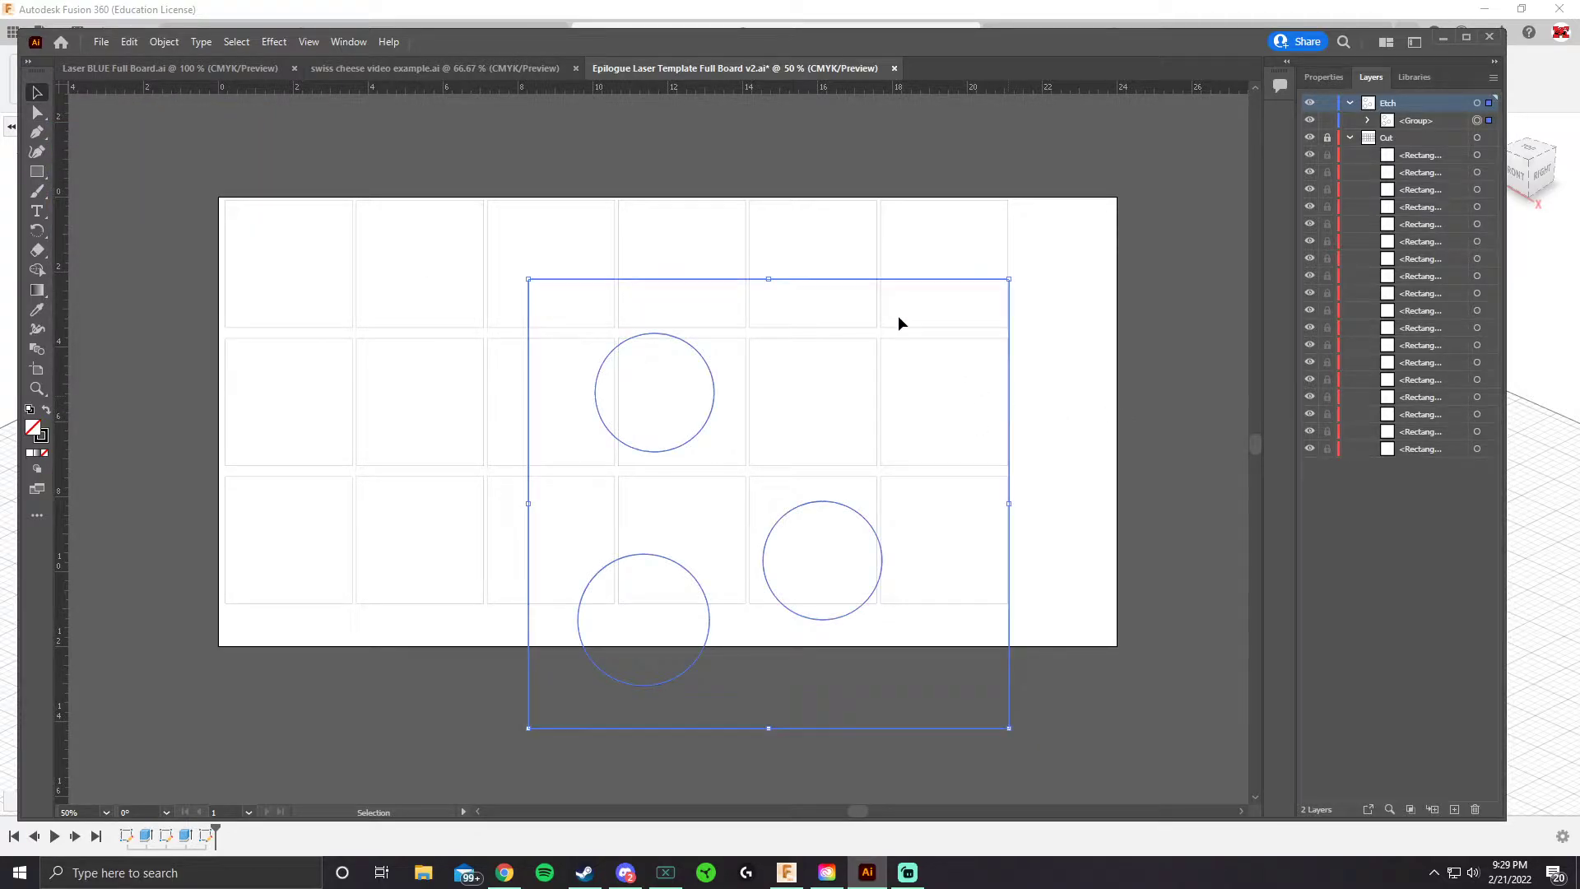
{"action": "left_click", "coordinate": [773, 520]}
{"action": "left_click", "coordinate": [709, 373]}
{"action": "left_click_drag", "start_coordinate": [1087, 757], "coordinate": [487, 240]}
{"action": "left_click", "coordinate": [162, 42]}
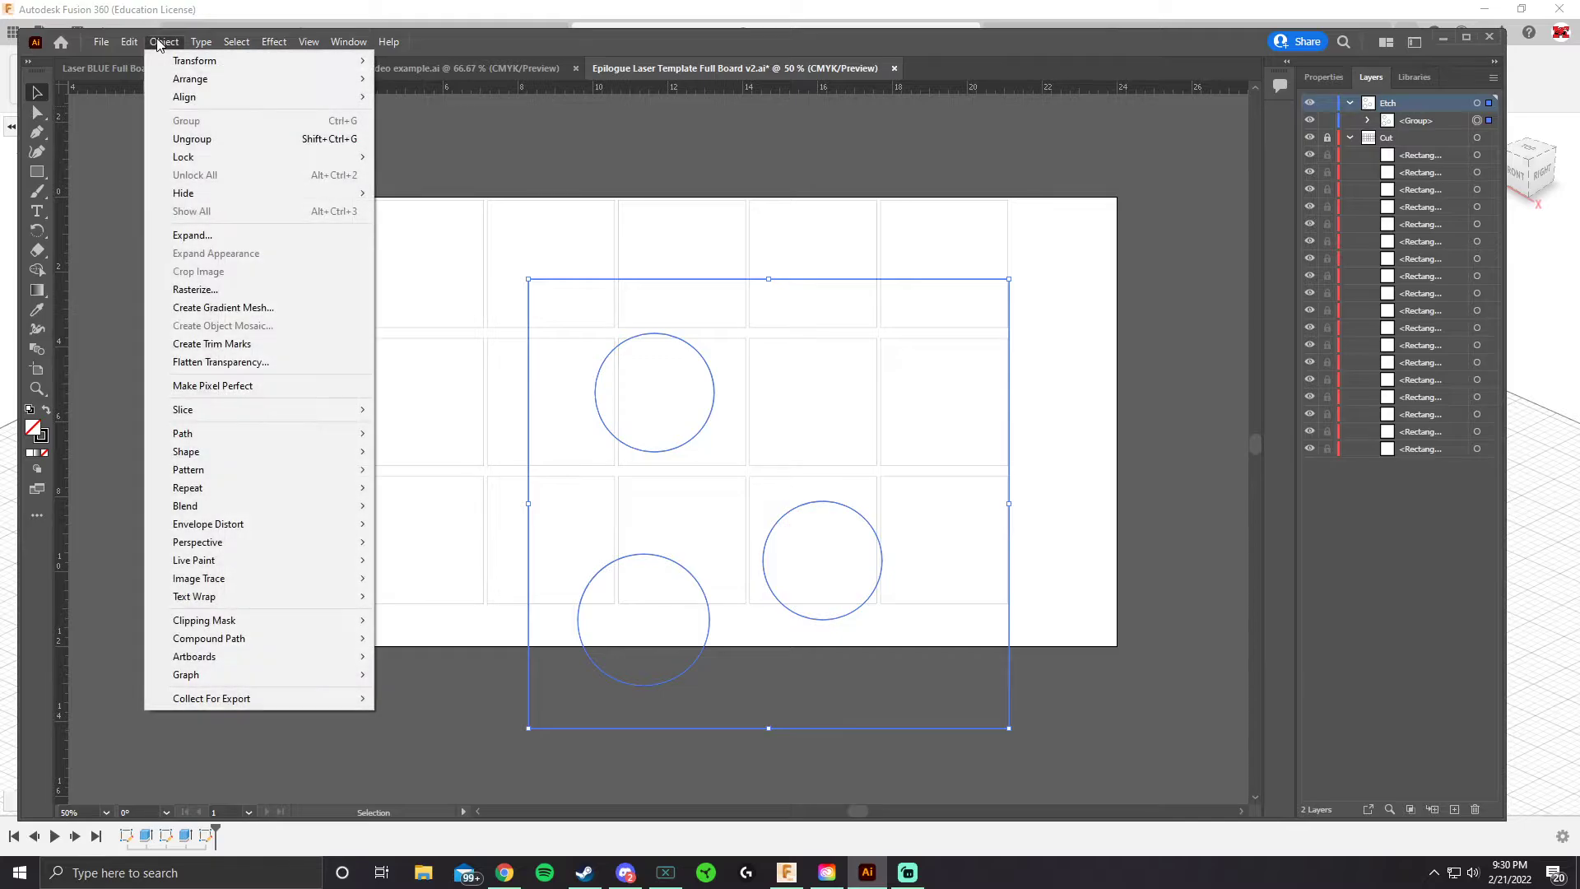
{"action": "left_click", "coordinate": [213, 139]}
{"action": "left_click", "coordinate": [1136, 270]}
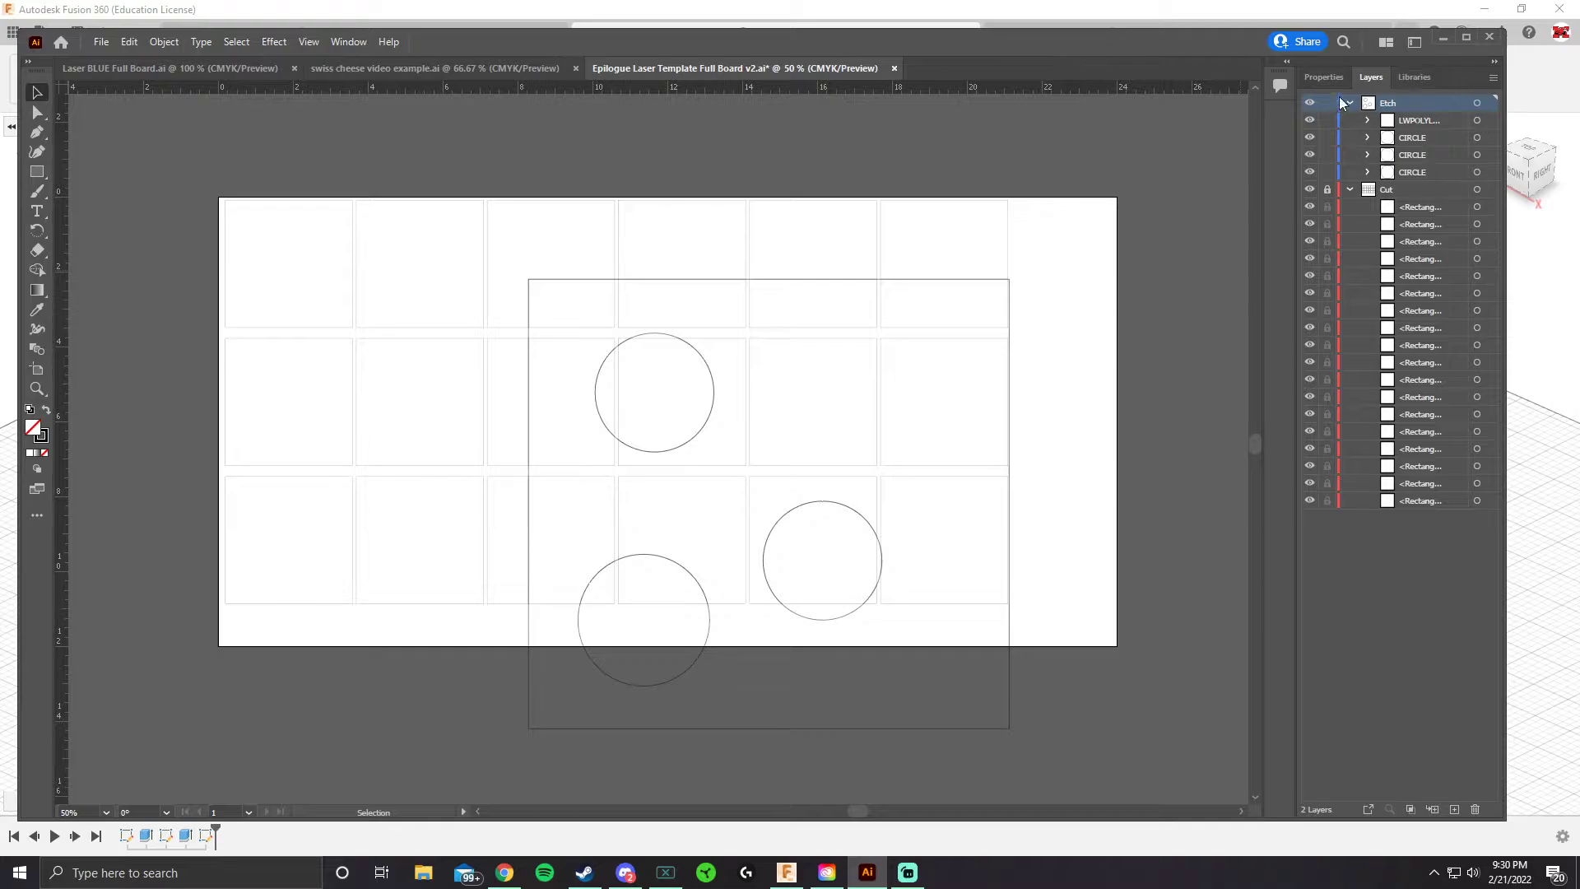
Hide and show the LWPOLYLINE object in the Etch layer to identify which shape it is
{"action": "left_click", "coordinate": [1414, 122]}
{"action": "left_click", "coordinate": [1310, 120]}
{"action": "left_click", "coordinate": [1310, 120]}
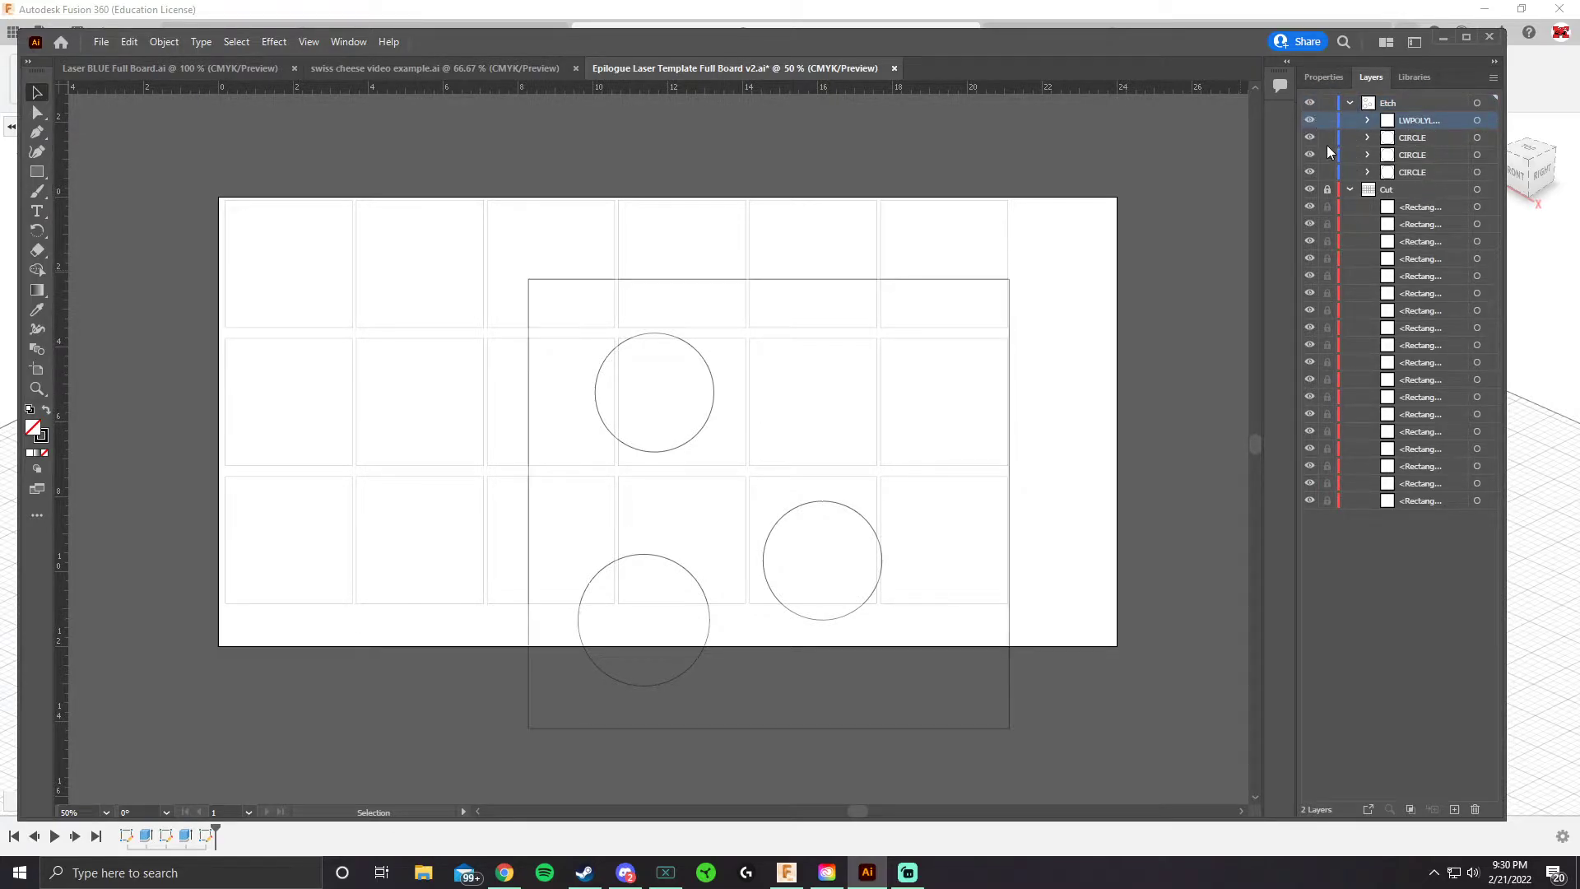
Fill the upper circle of the placed artwork with solid black, colour 000000
{"action": "left_click", "coordinate": [697, 344]}
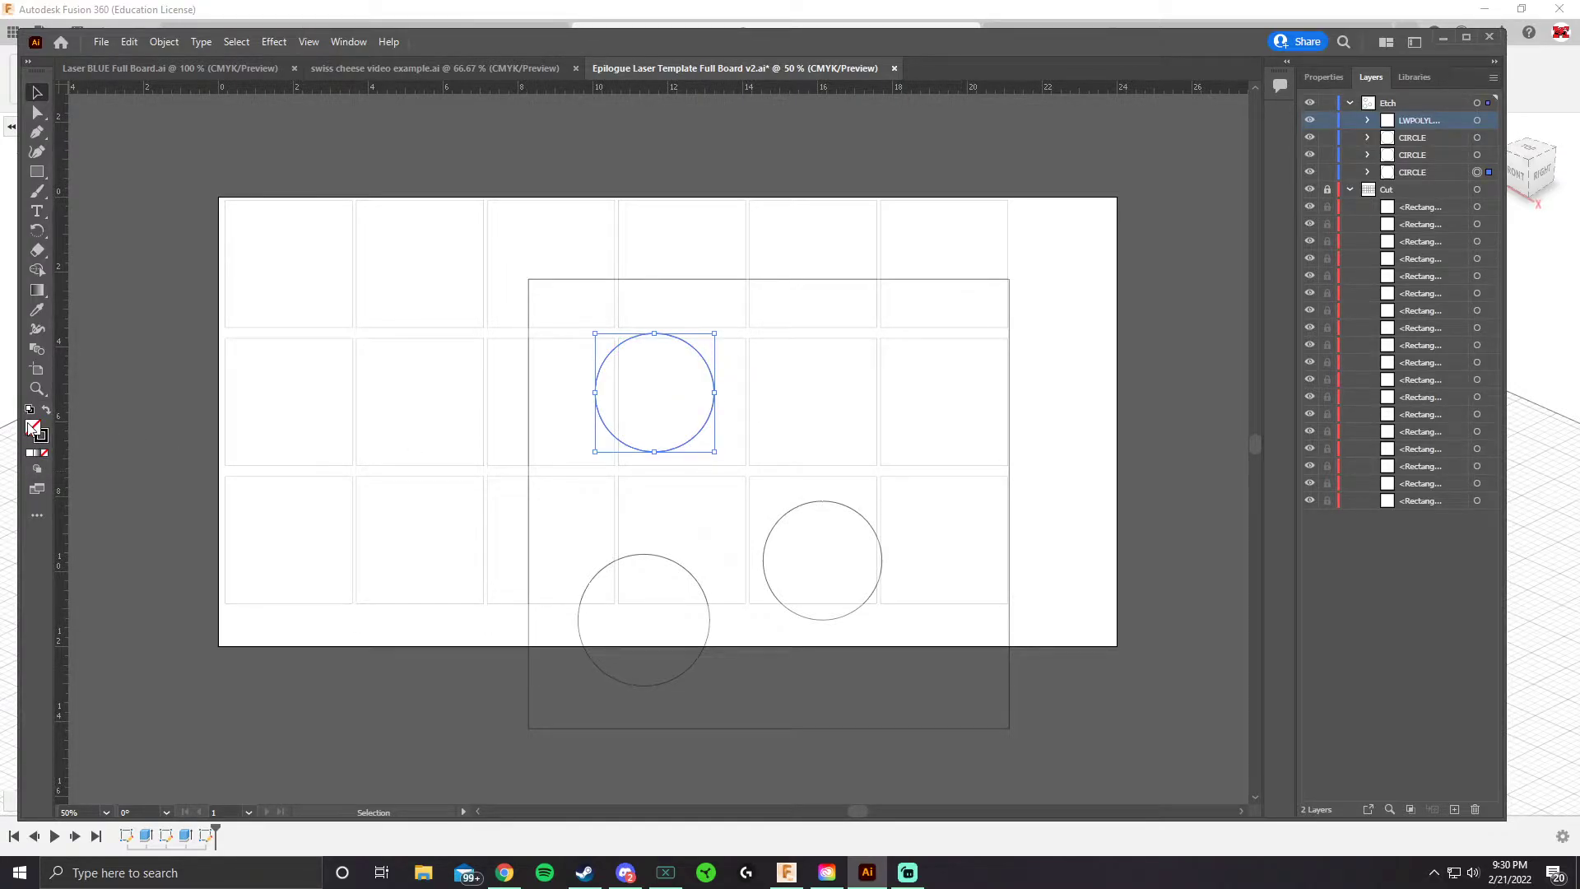
{"action": "left_click", "coordinate": [30, 409]}
{"action": "double_click", "coordinate": [33, 426]}
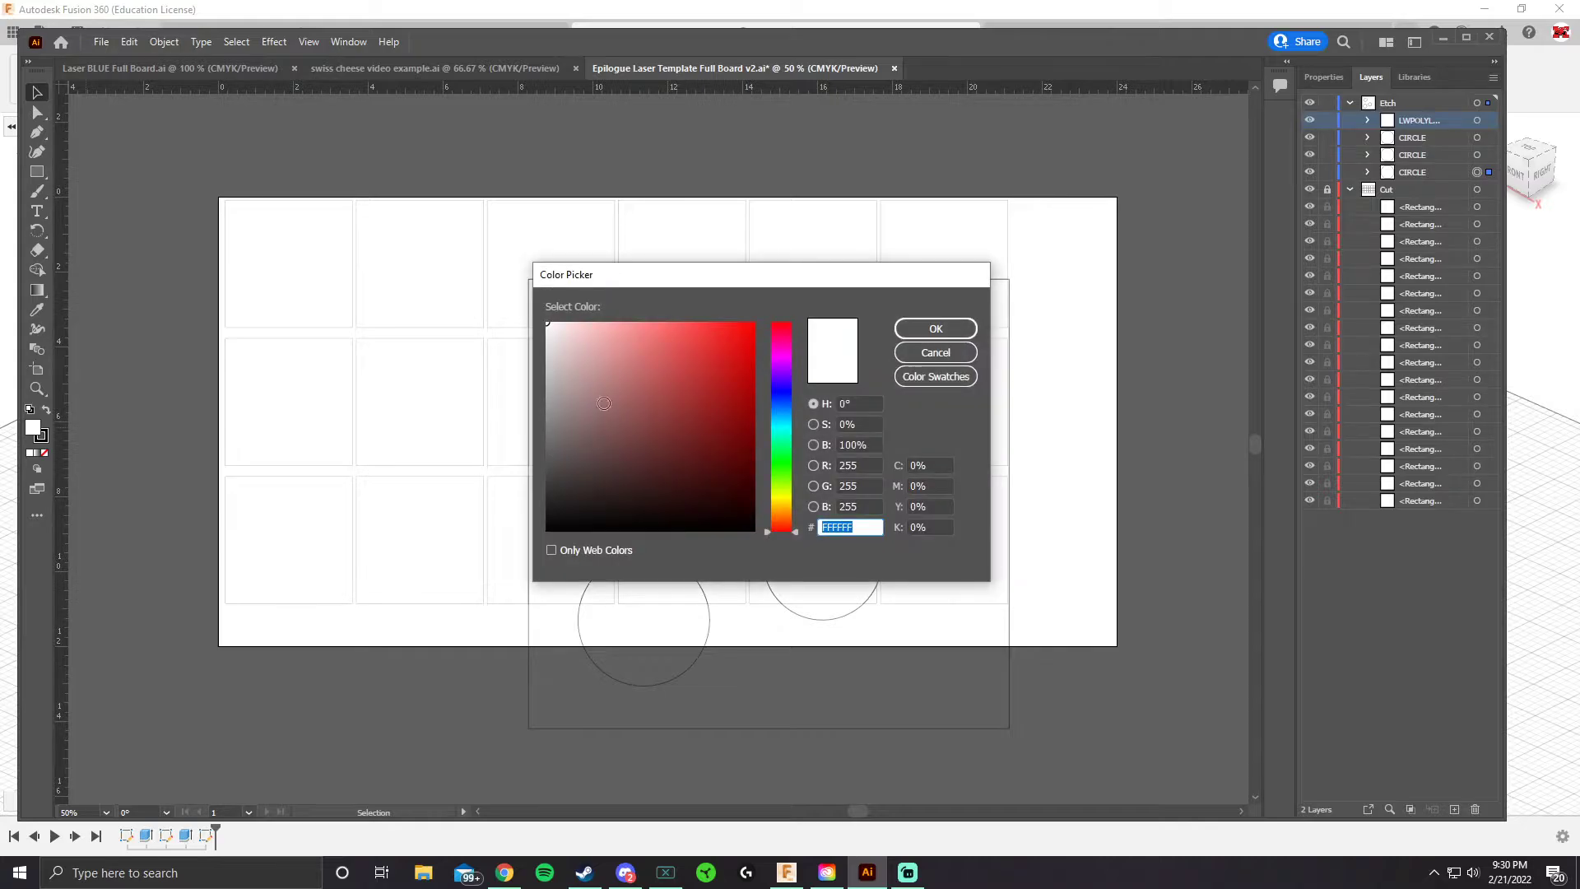
{"action": "left_click_drag", "start_coordinate": [938, 283], "coordinate": [1166, 169]}
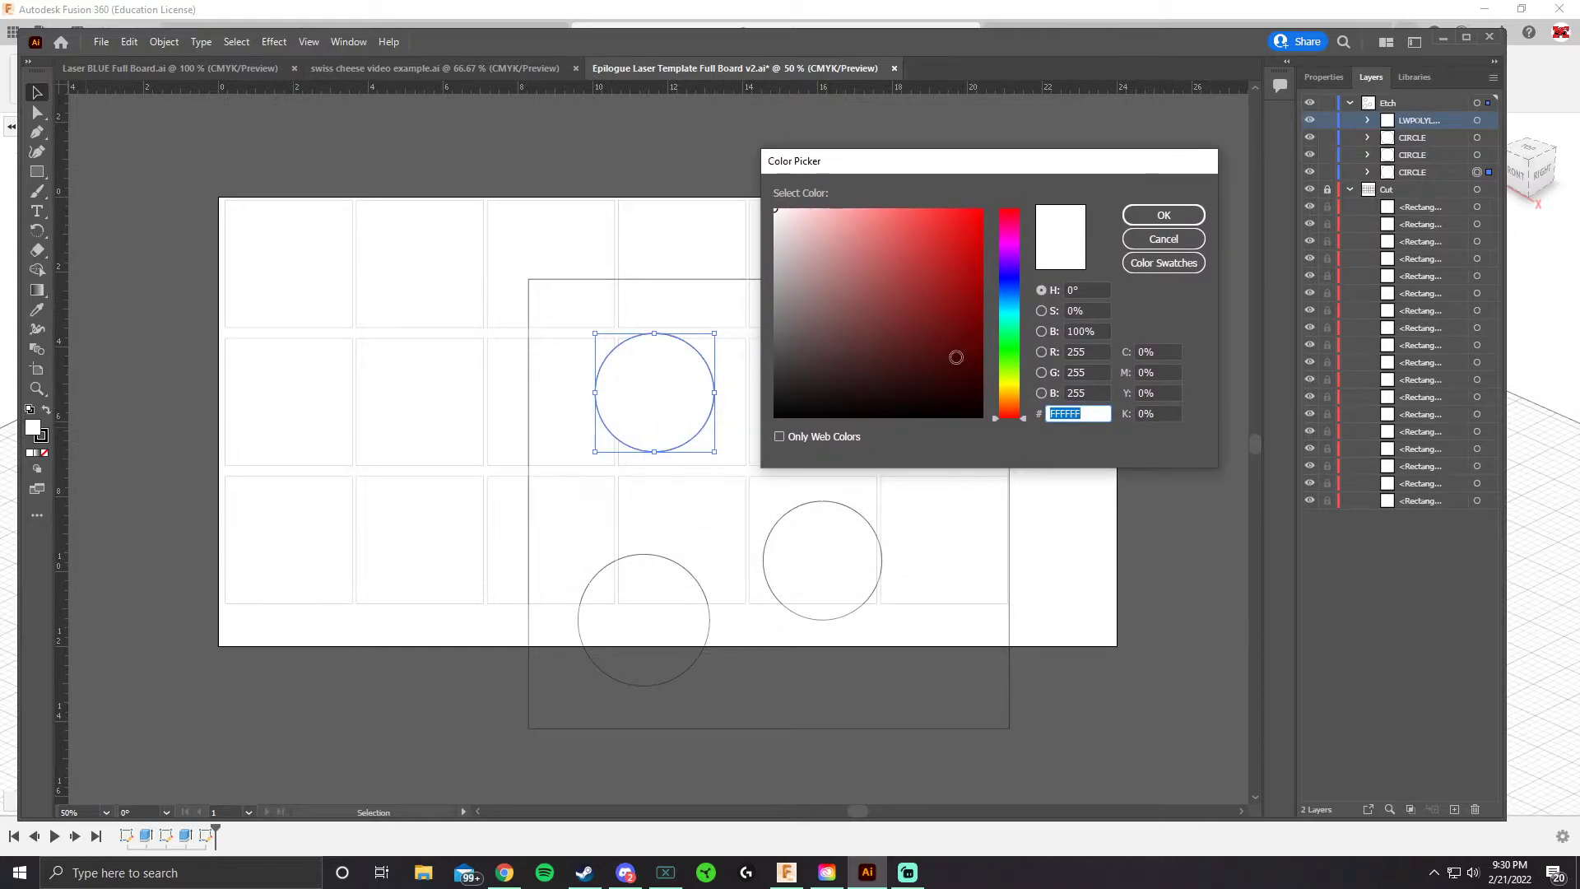
{"action": "left_click", "coordinate": [785, 411]}
{"action": "left_click_drag", "start_coordinate": [784, 410], "coordinate": [773, 418]}
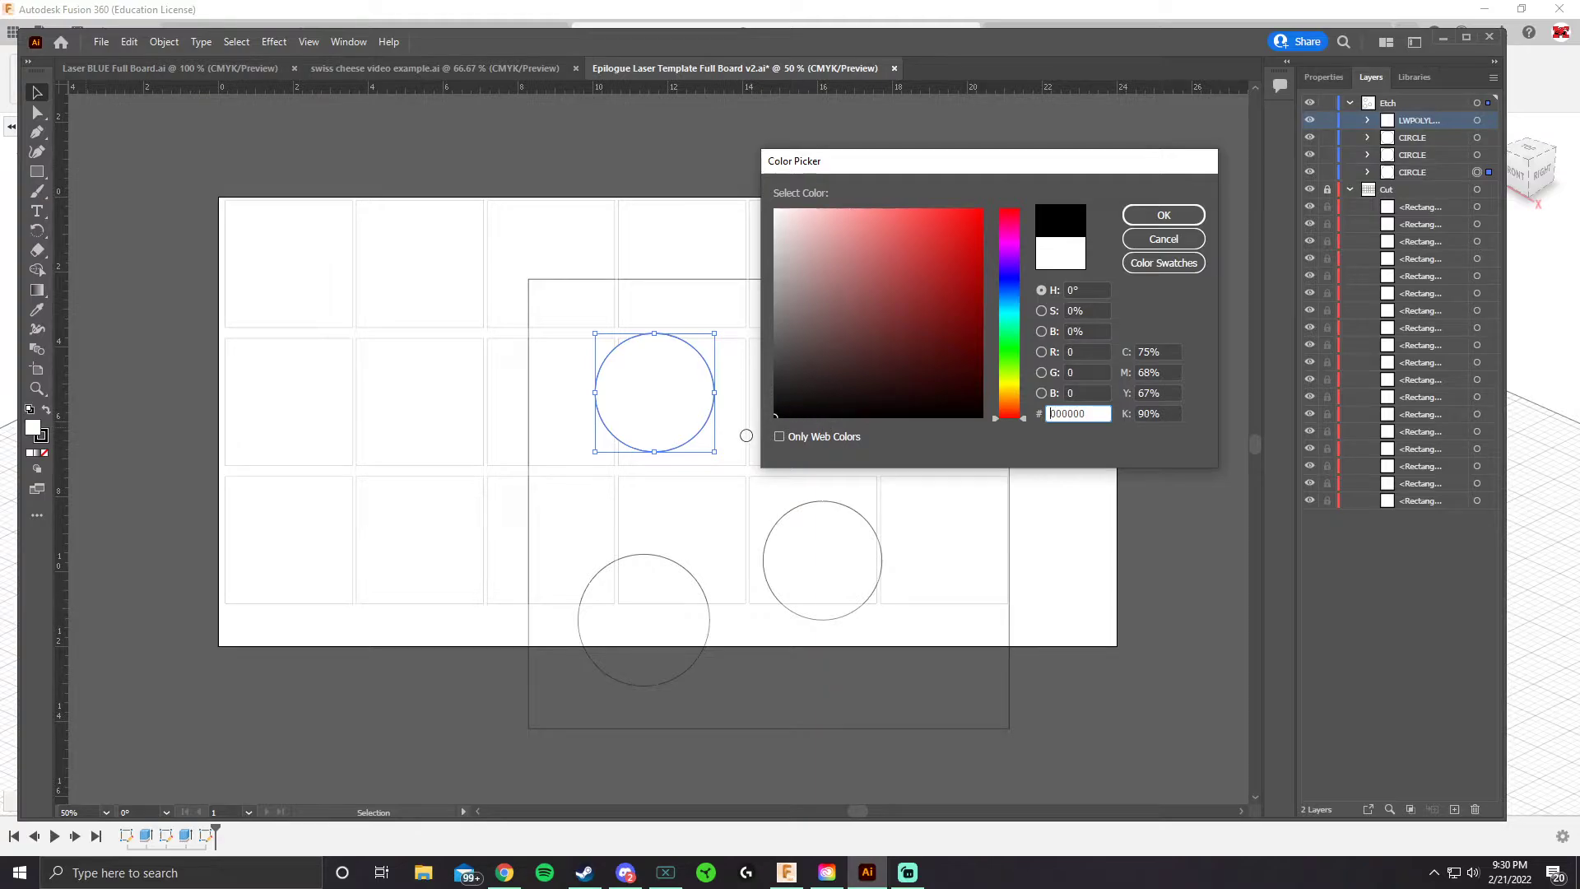
{"action": "left_click", "coordinate": [1172, 215]}
{"action": "left_click", "coordinate": [156, 500]}
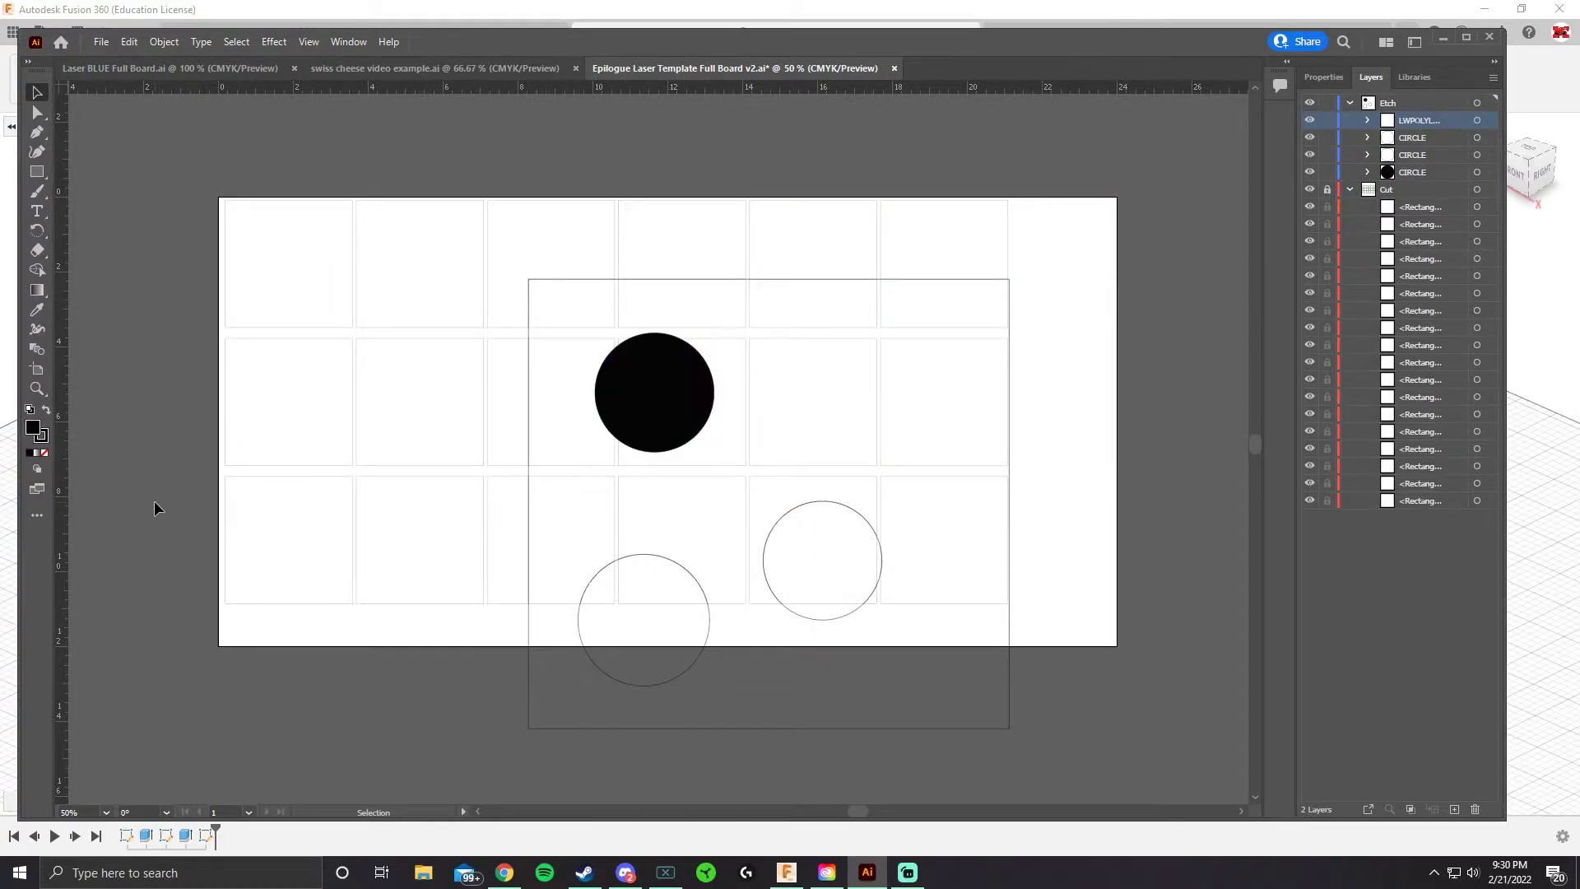
{"action": "left_click", "coordinate": [44, 442]}
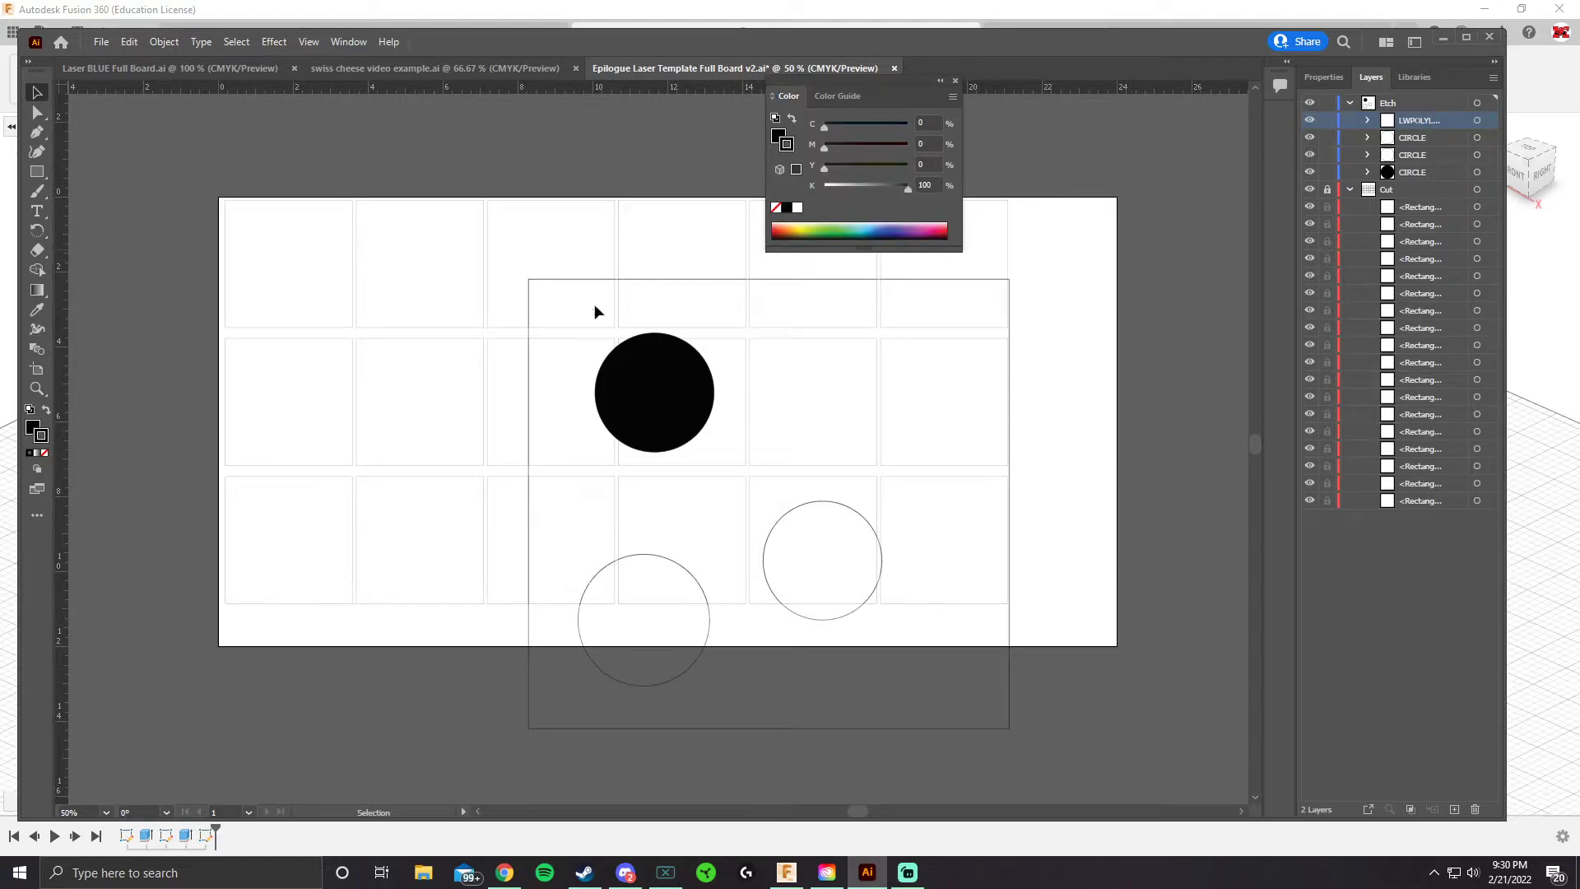
{"action": "left_click", "coordinate": [31, 425]}
{"action": "left_click", "coordinate": [46, 438]}
{"action": "left_click", "coordinate": [32, 425]}
{"action": "left_click", "coordinate": [44, 437]}
{"action": "left_click", "coordinate": [31, 426]}
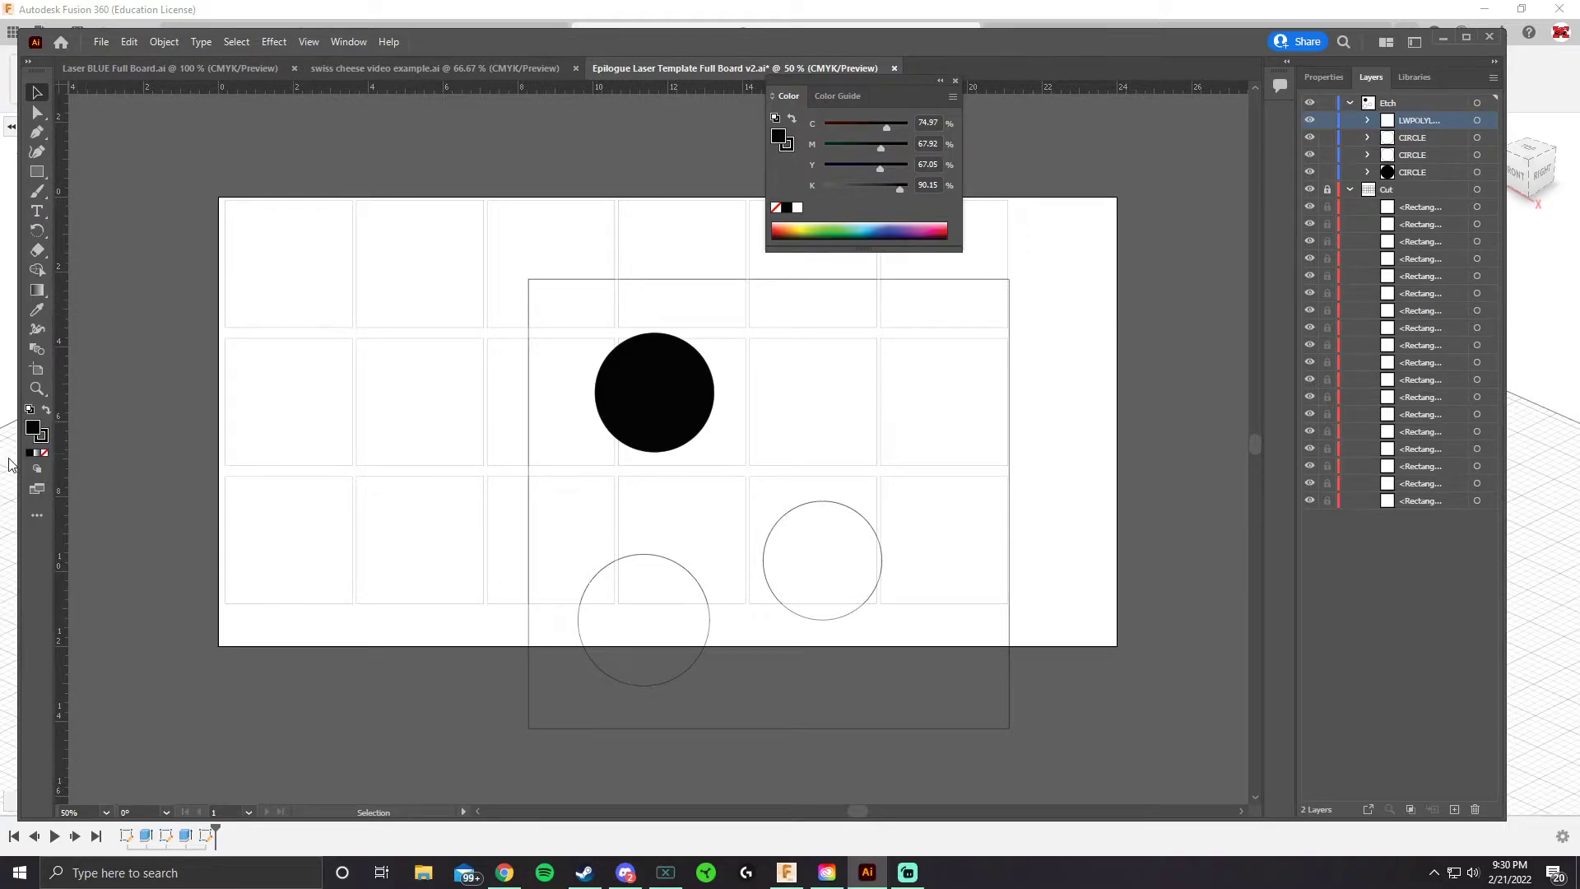
{"action": "left_click", "coordinate": [955, 81]}
Fill the lower-right circle of the artwork with black, K 100%
{"action": "left_click", "coordinate": [823, 504]}
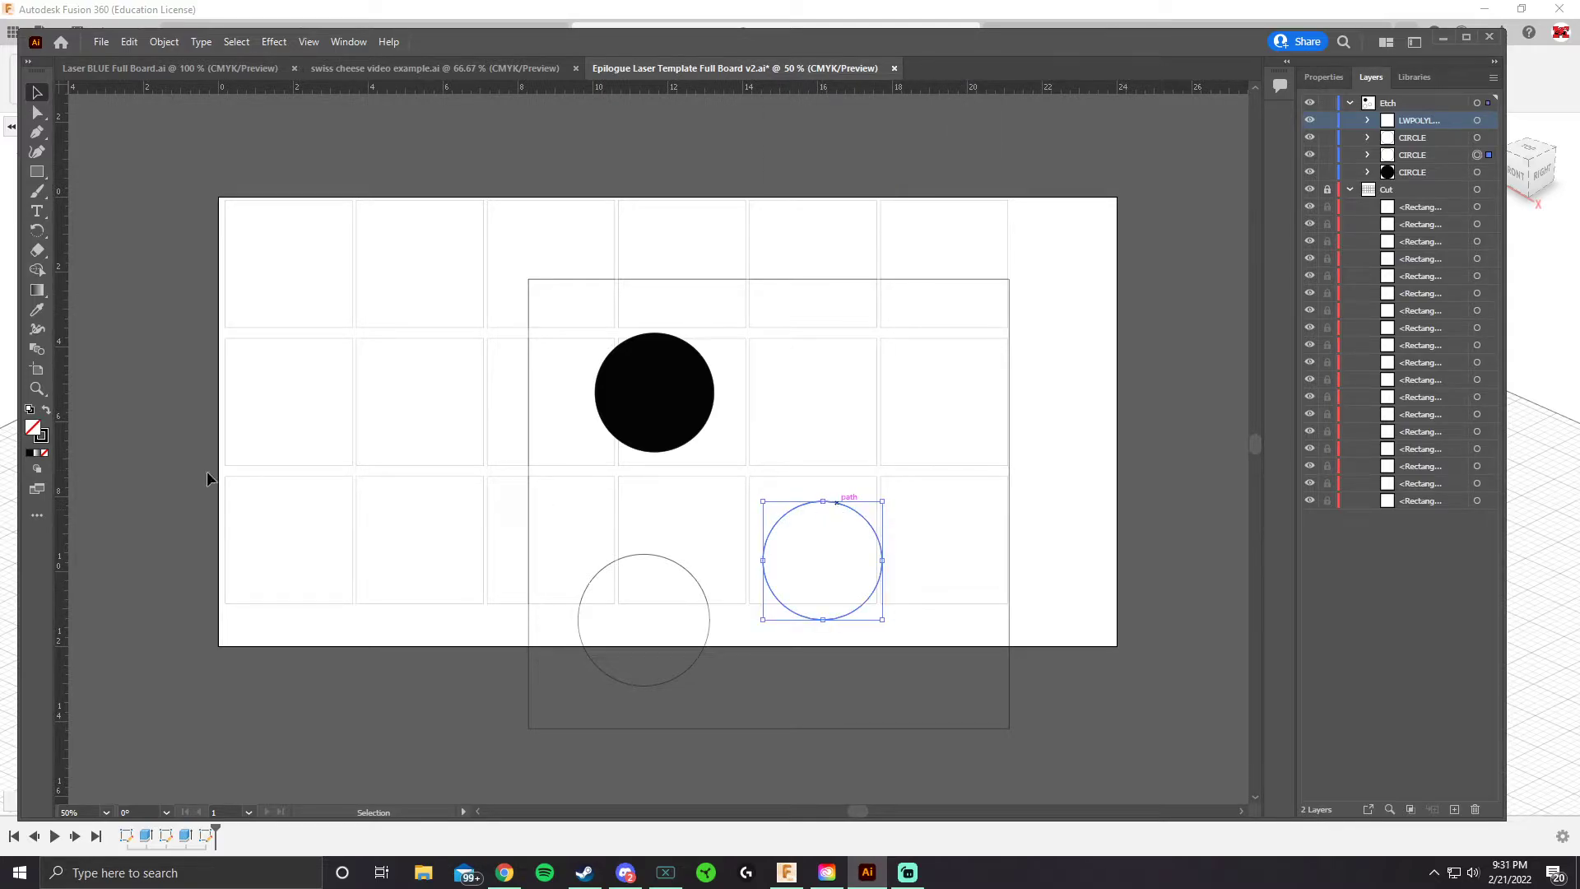
{"action": "left_click", "coordinate": [40, 436]}
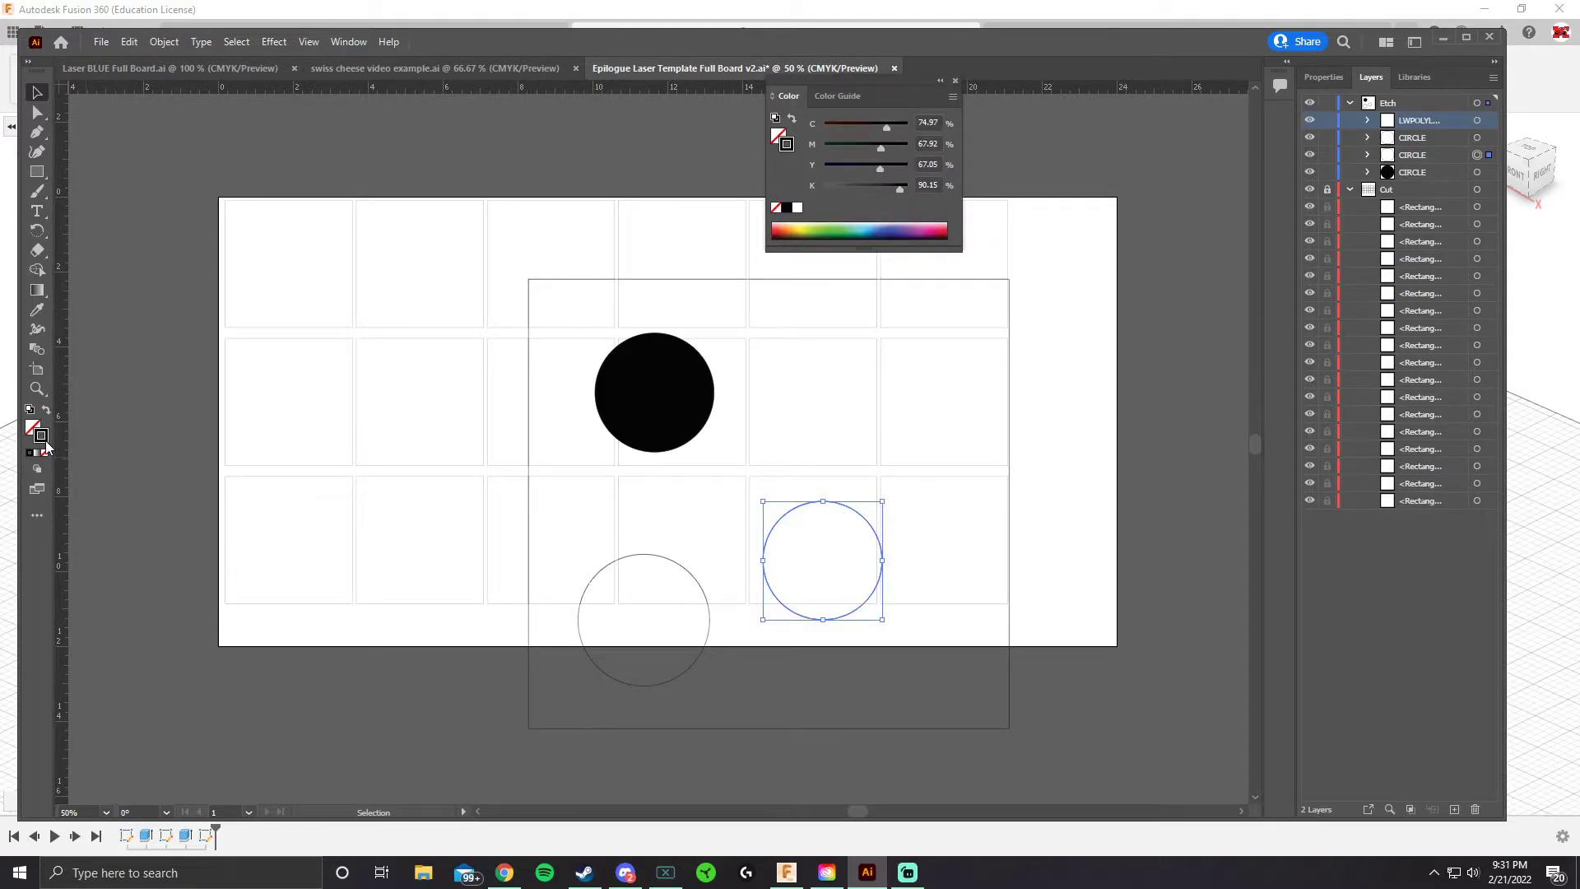
{"action": "left_click", "coordinate": [44, 453]}
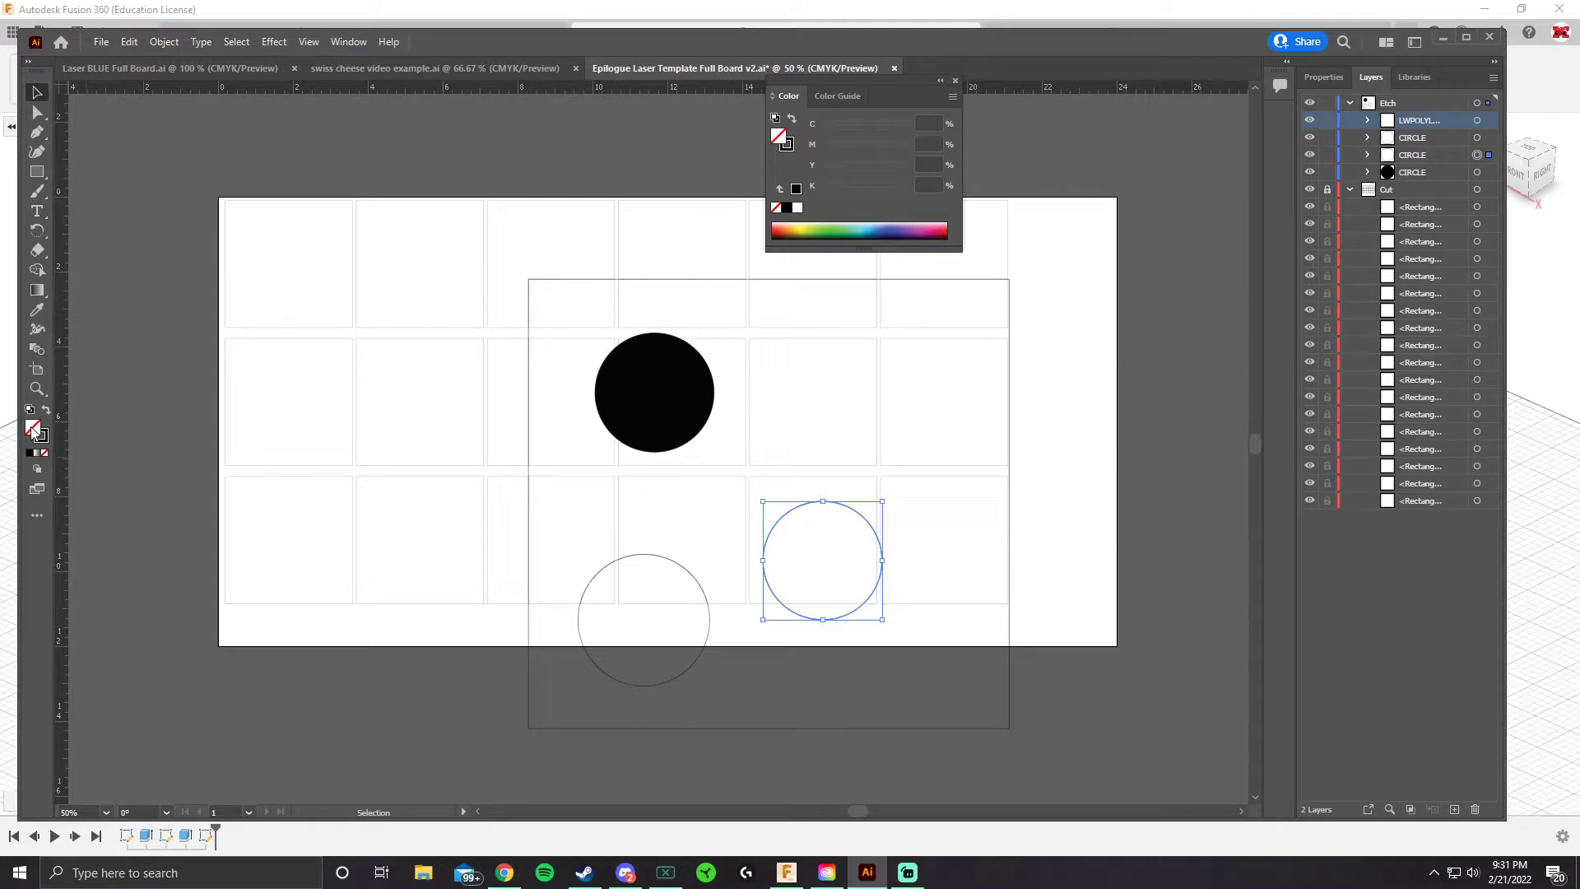
{"action": "left_click", "coordinate": [787, 207]}
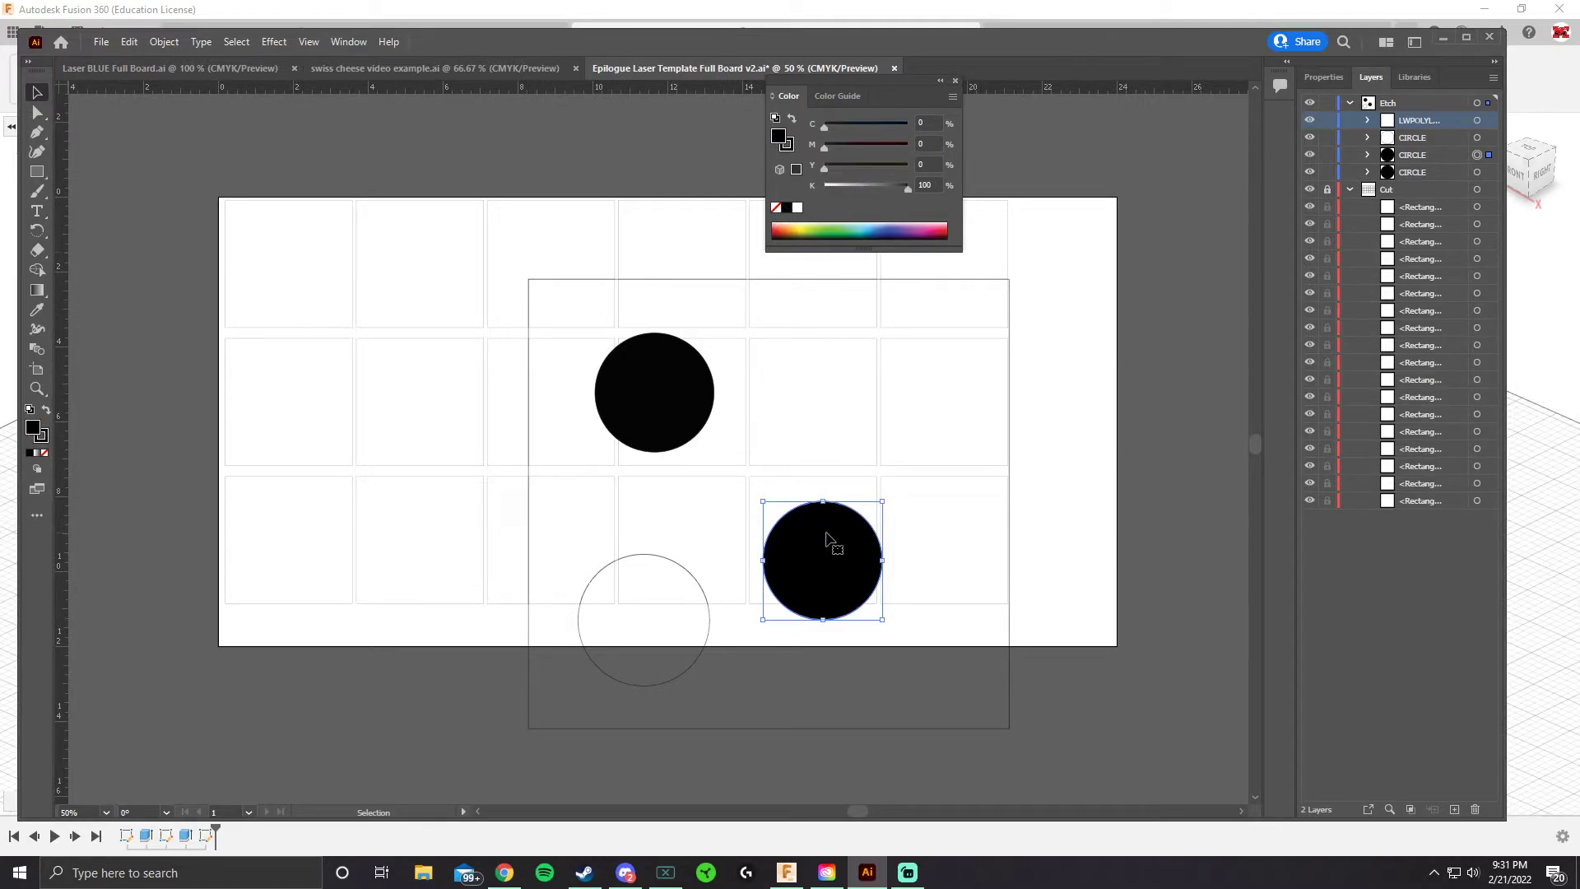
Fill the lower-left circle of the artwork with black, K 100%, and close the colour settings
{"action": "left_click", "coordinate": [667, 552]}
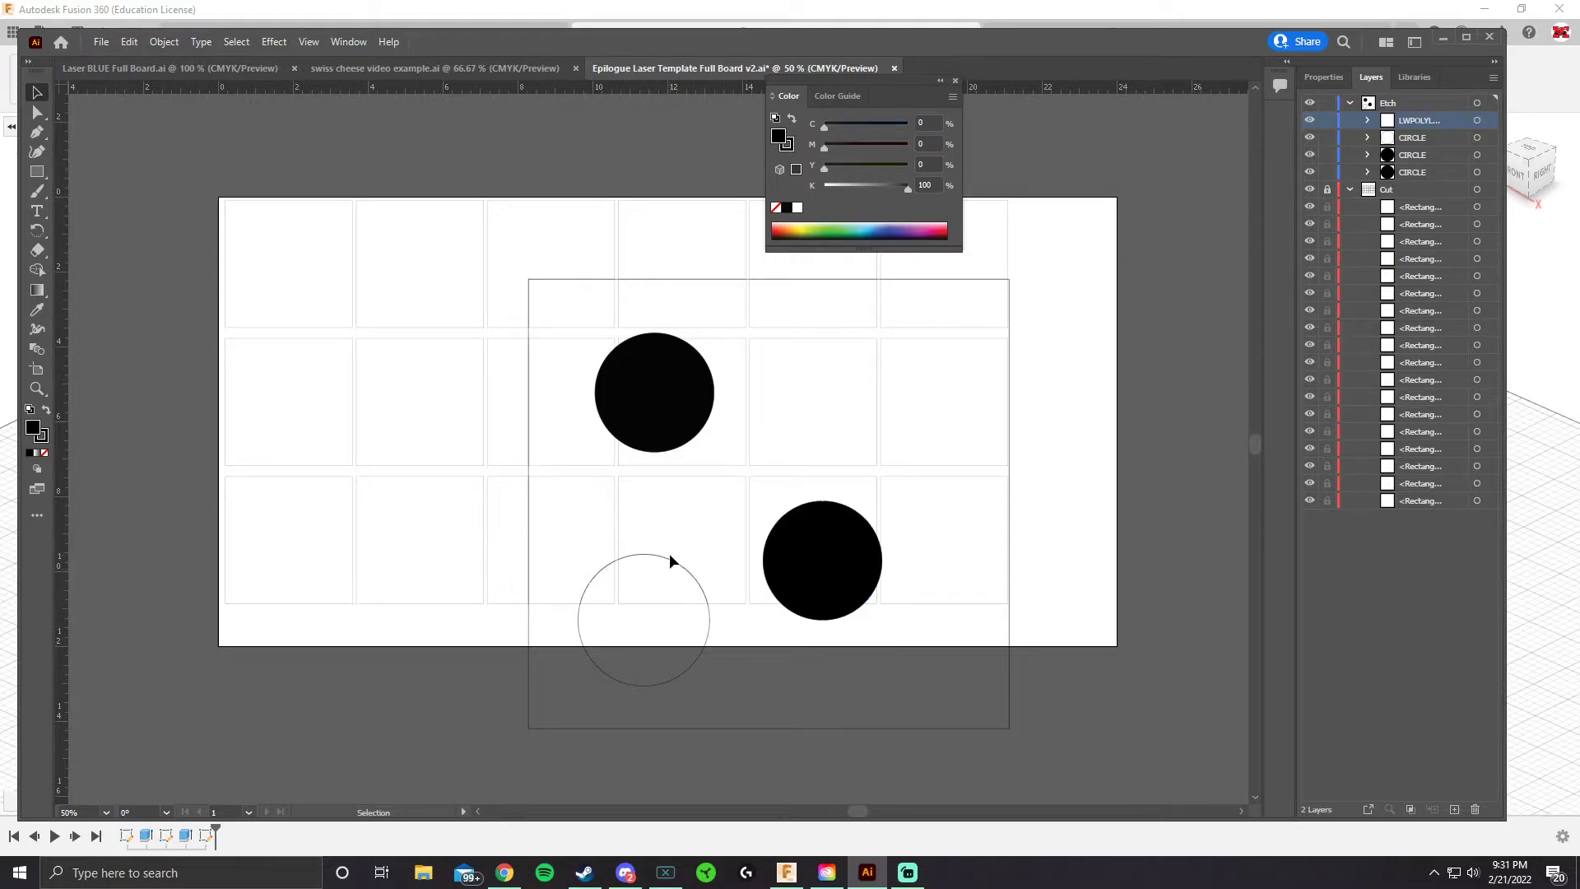
{"action": "left_click", "coordinate": [669, 557]}
{"action": "left_click", "coordinate": [788, 207]}
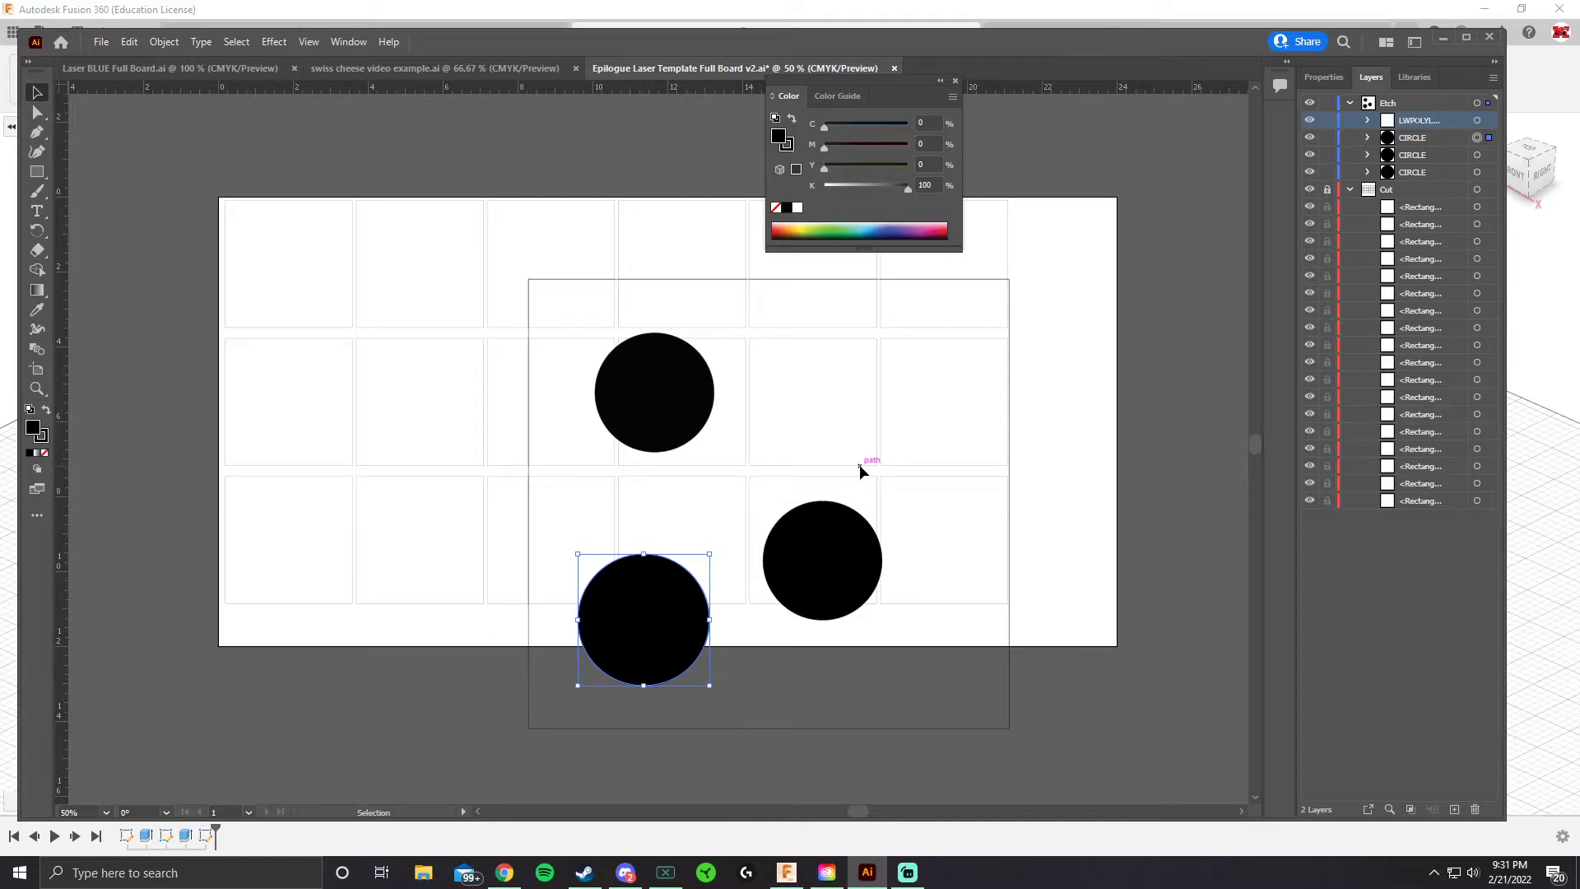
{"action": "left_click", "coordinate": [955, 81]}
{"action": "left_click", "coordinate": [1133, 258]}
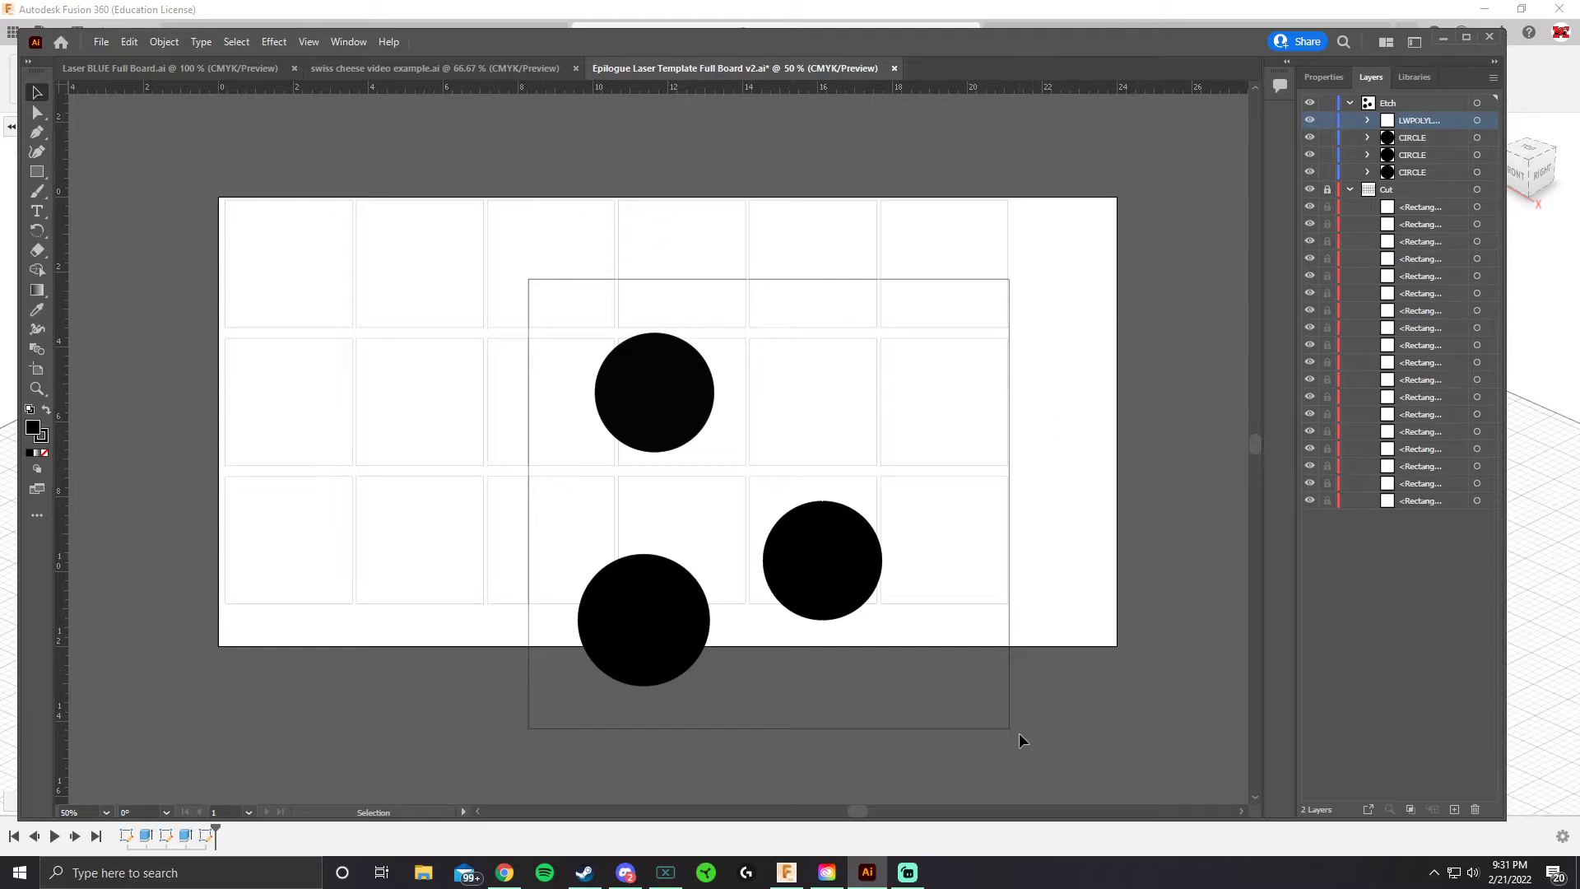
Group the square outline with its three black circles and deselect the artwork
{"action": "left_click_drag", "start_coordinate": [1070, 772], "coordinate": [453, 239]}
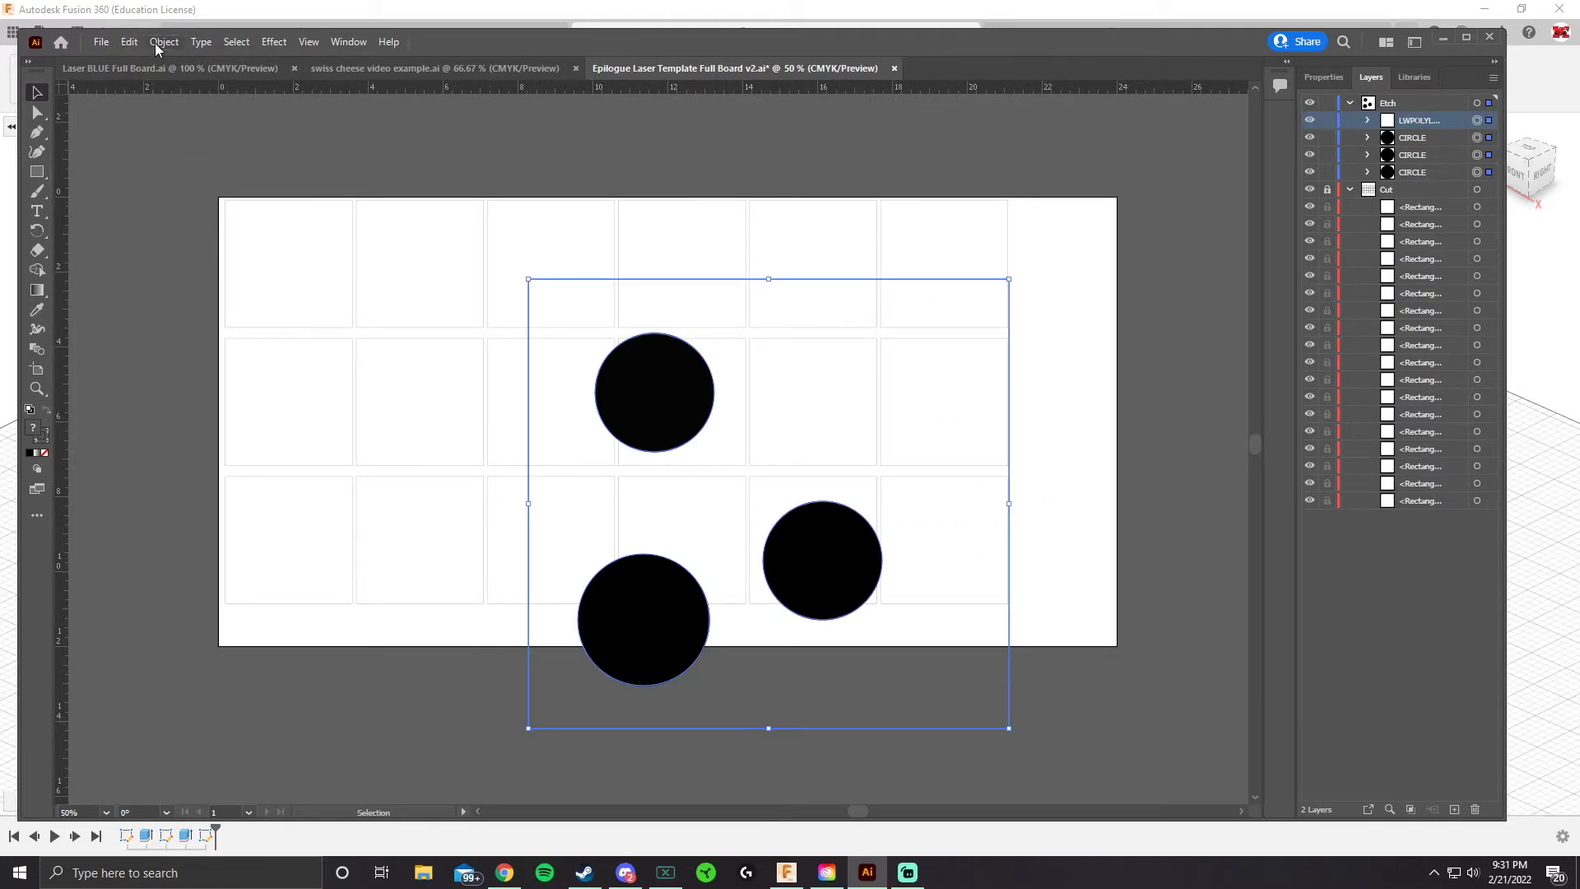
{"action": "left_click", "coordinate": [161, 42]}
{"action": "left_click", "coordinate": [199, 119]}
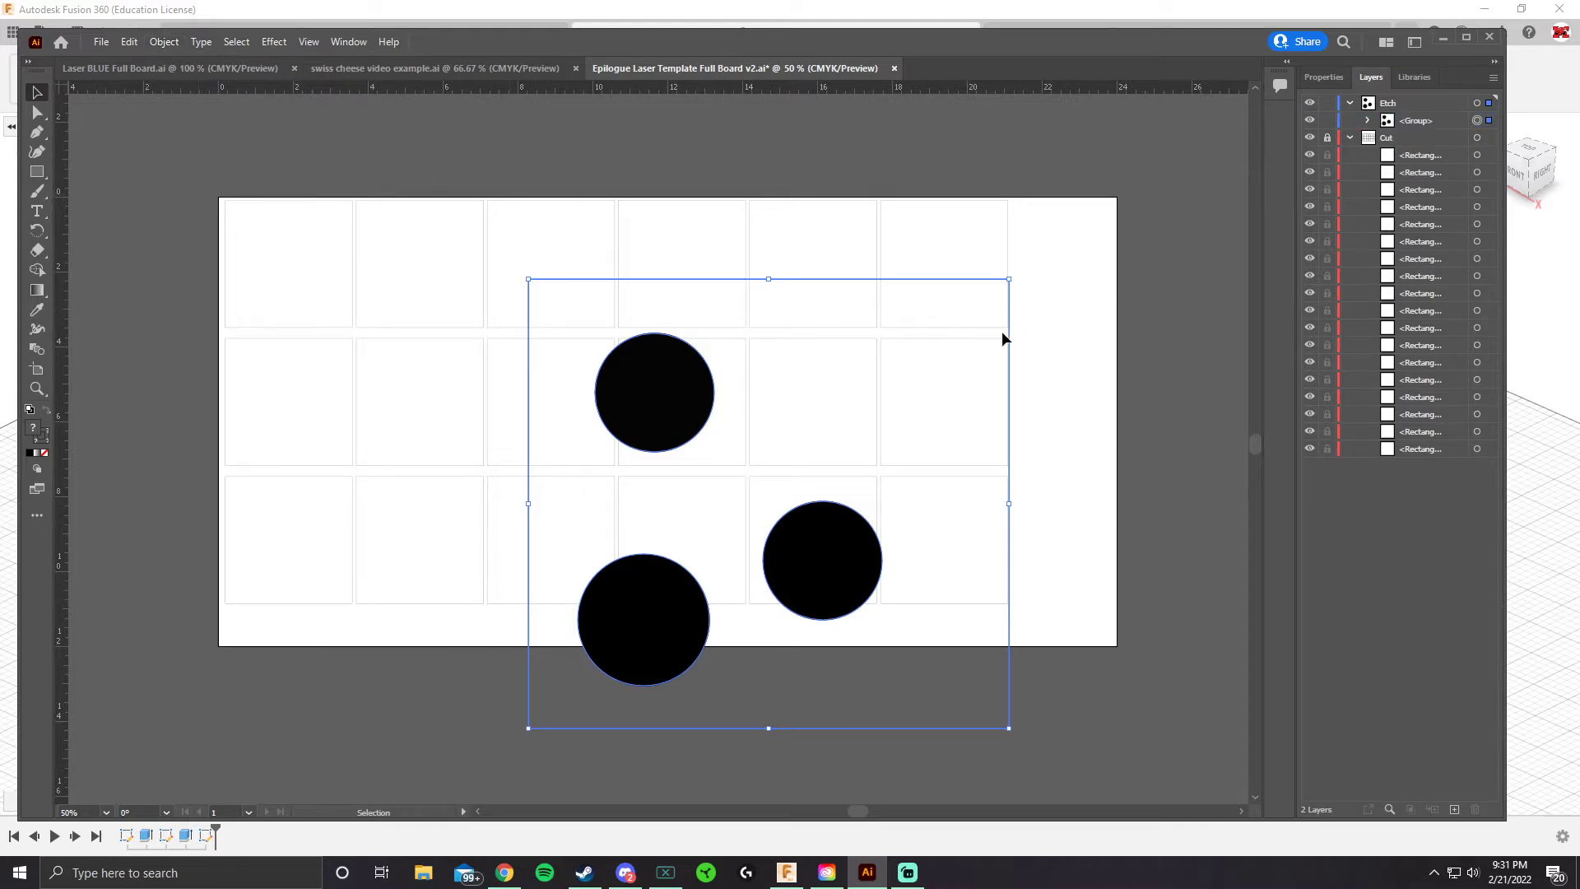
{"action": "left_click", "coordinate": [1117, 350]}
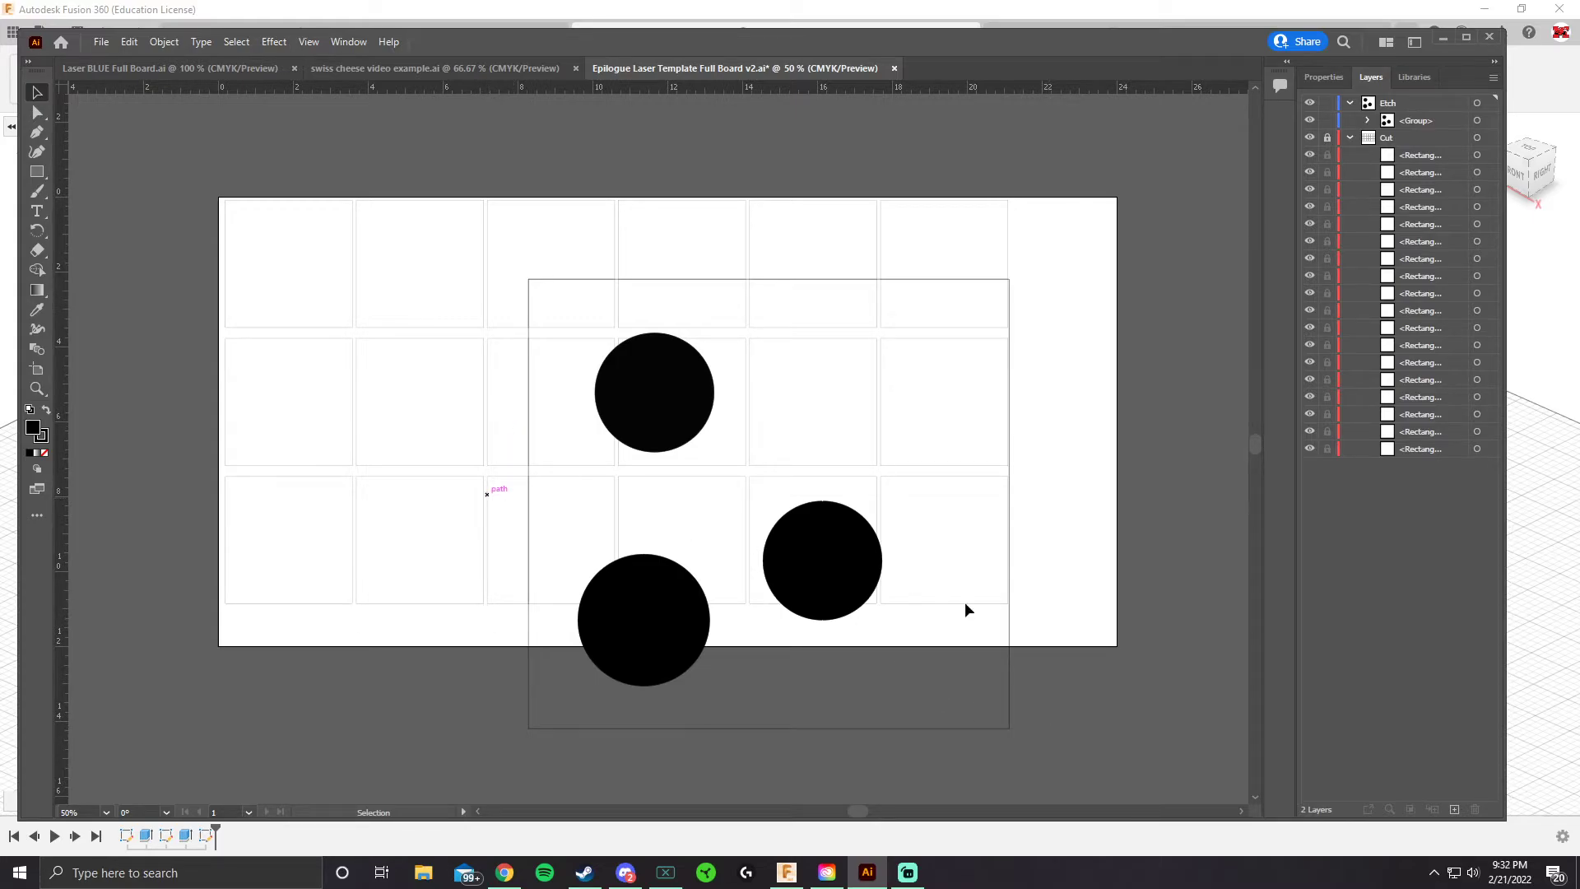
Try to scale the grouped artwork down proportionally from its upper-right corner
{"action": "left_click", "coordinate": [1010, 714]}
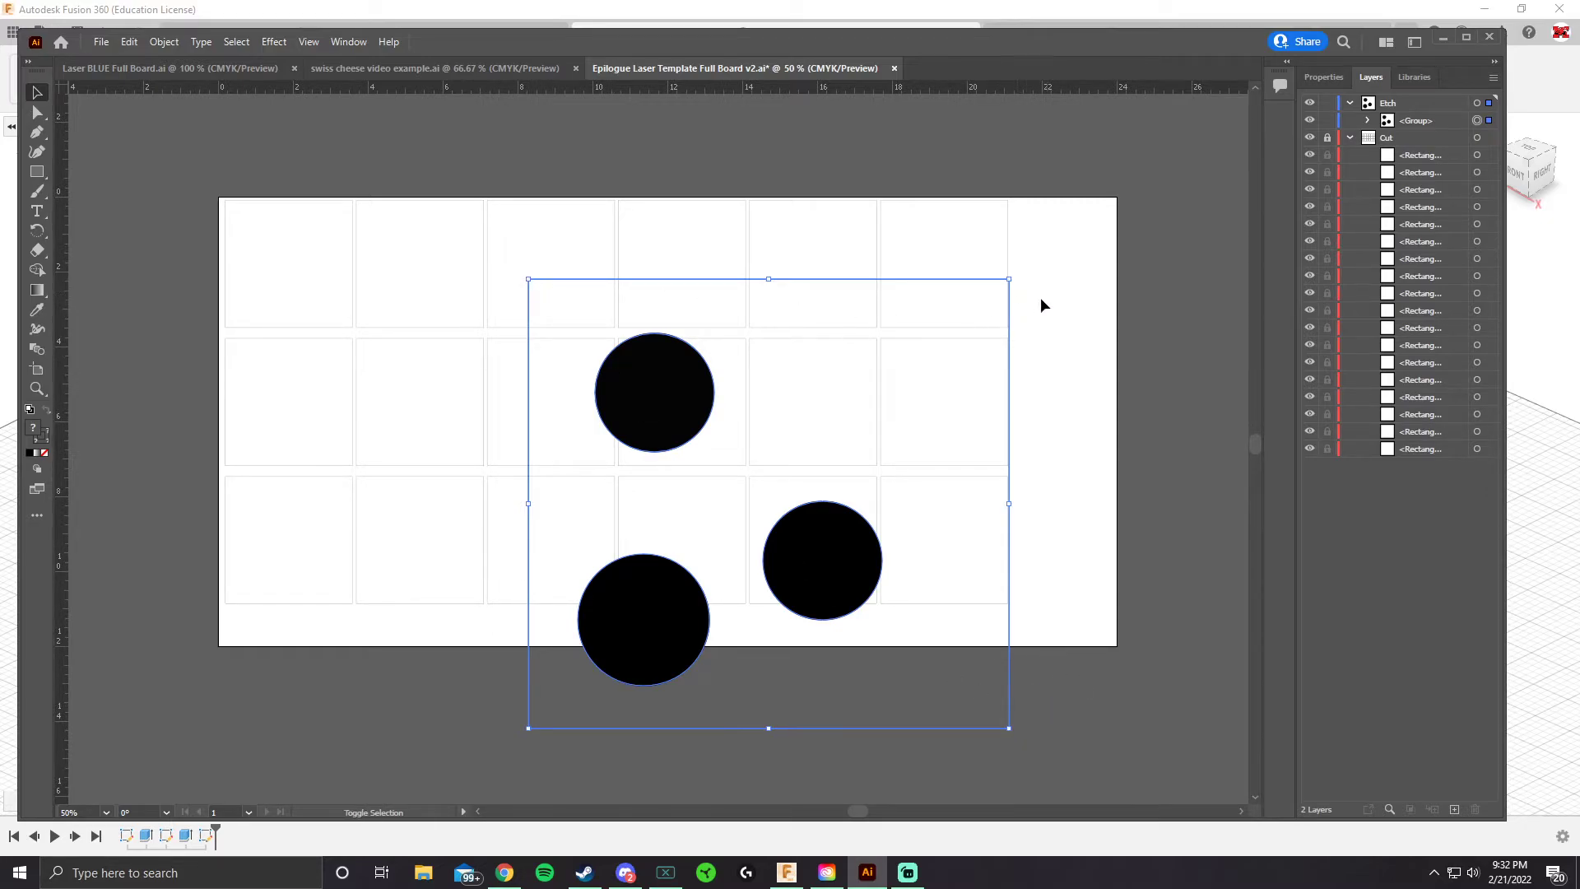
{"action": "left_click_drag", "start_coordinate": [1012, 279], "coordinate": [1029, 395]}
{"action": "left_click", "coordinate": [1179, 500]}
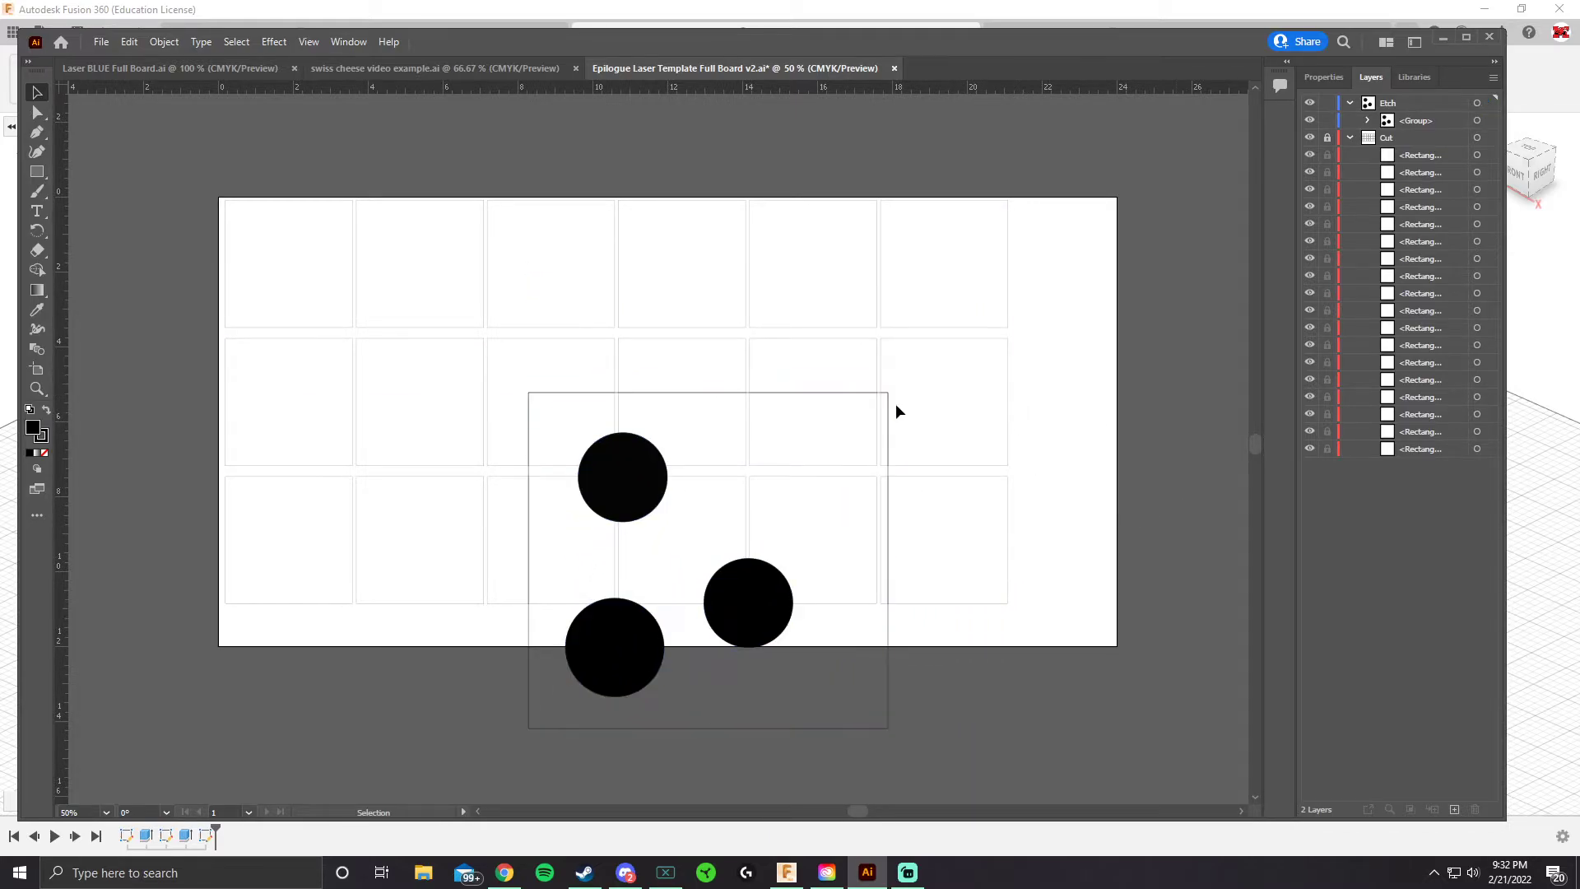
{"action": "left_click", "coordinate": [887, 415]}
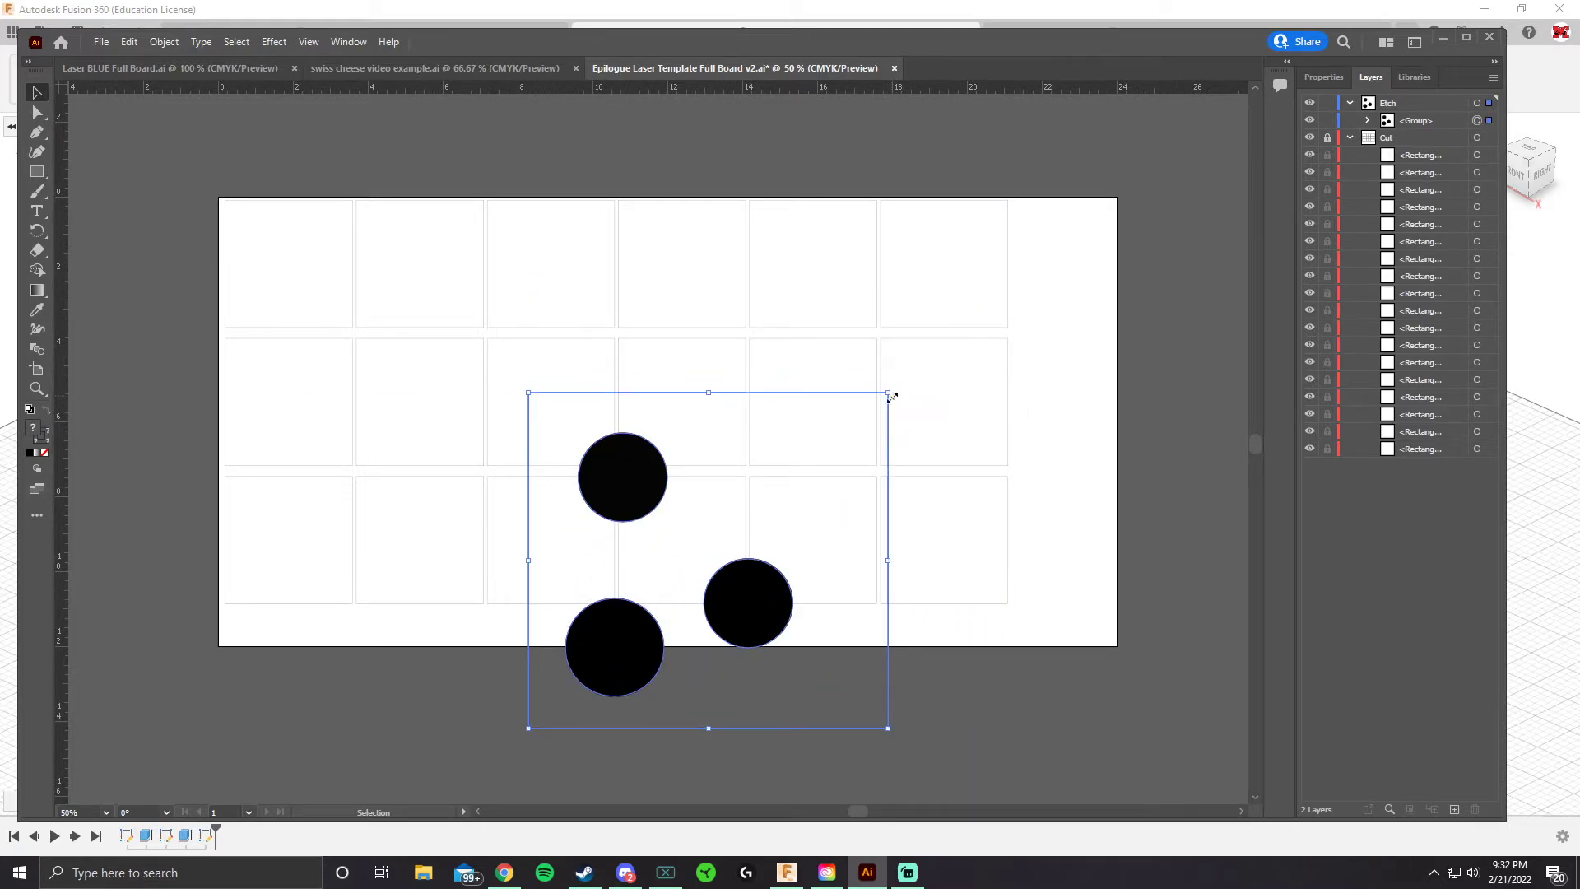
{"action": "left_click_drag", "start_coordinate": [888, 394], "coordinate": [894, 437]}
Undo the scaling and the grouping of the artwork
{"action": "key", "text": "ctrl+z"}
{"action": "key", "text": "ctrl+z"}
{"action": "key", "text": "ctrl+z"}
{"action": "key", "text": "v"}
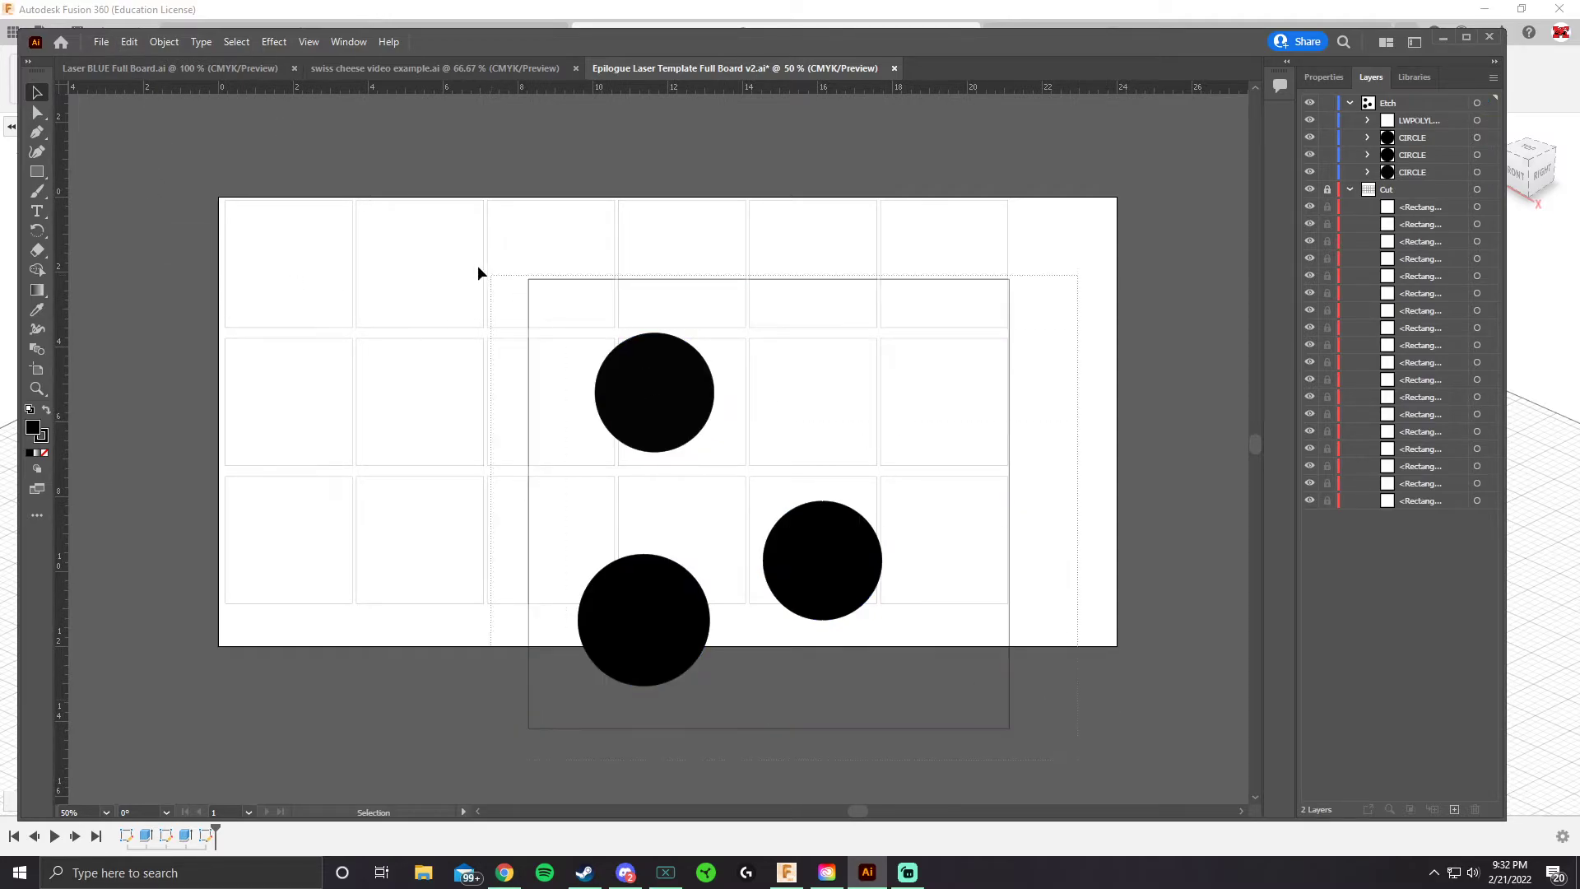
Group the selected square outline and three circles into a single object
{"action": "left_click", "coordinate": [164, 42]}
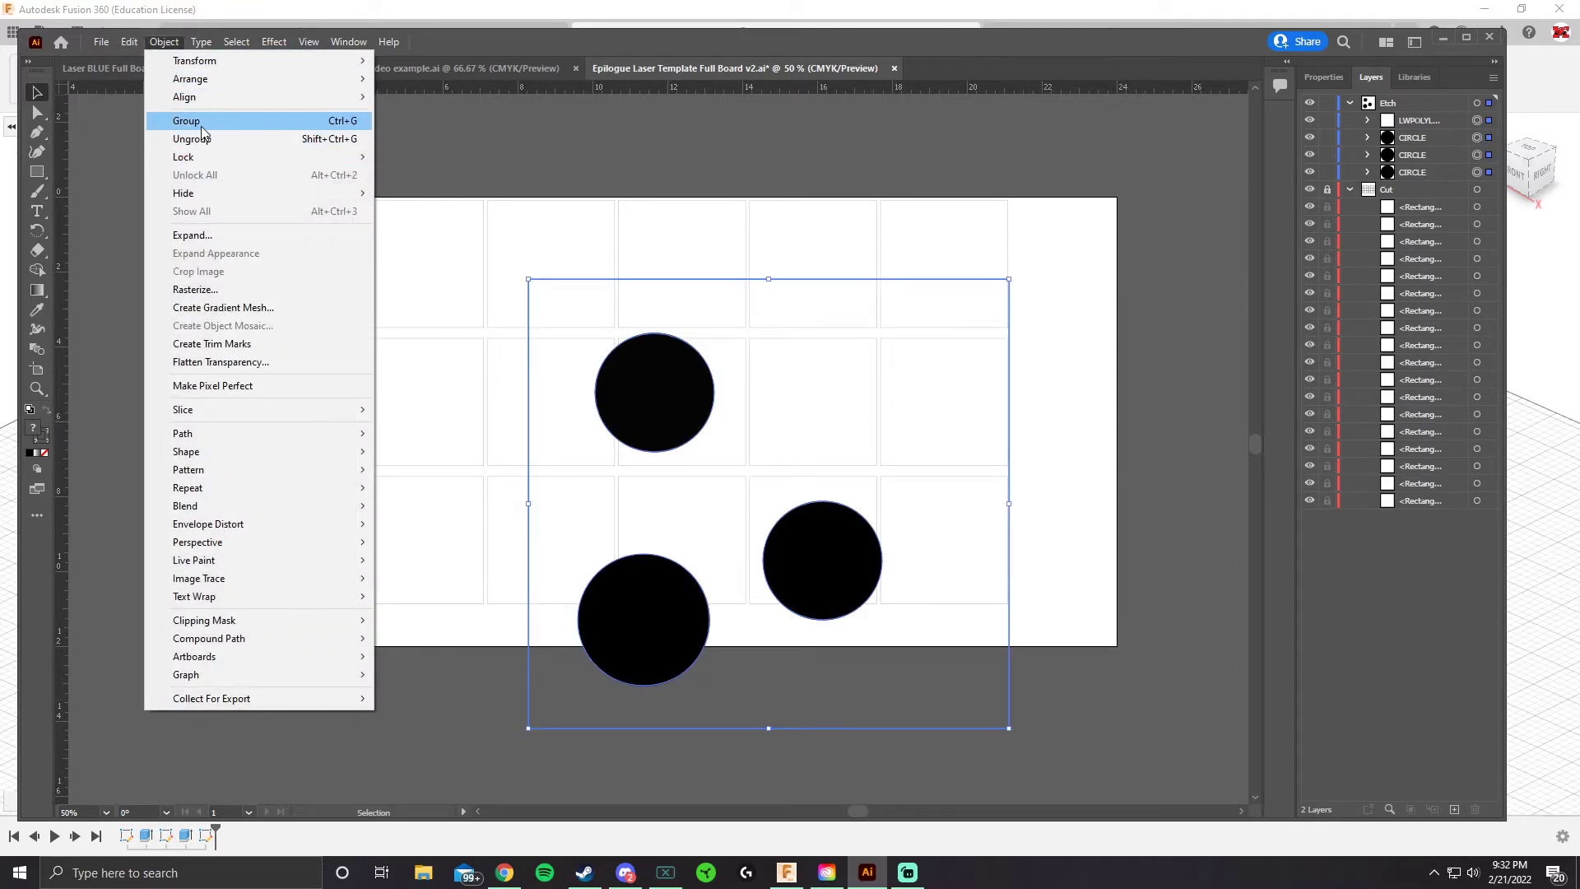
{"action": "left_click", "coordinate": [186, 121]}
{"action": "left_click", "coordinate": [823, 428]}
{"action": "left_click", "coordinate": [574, 278]}
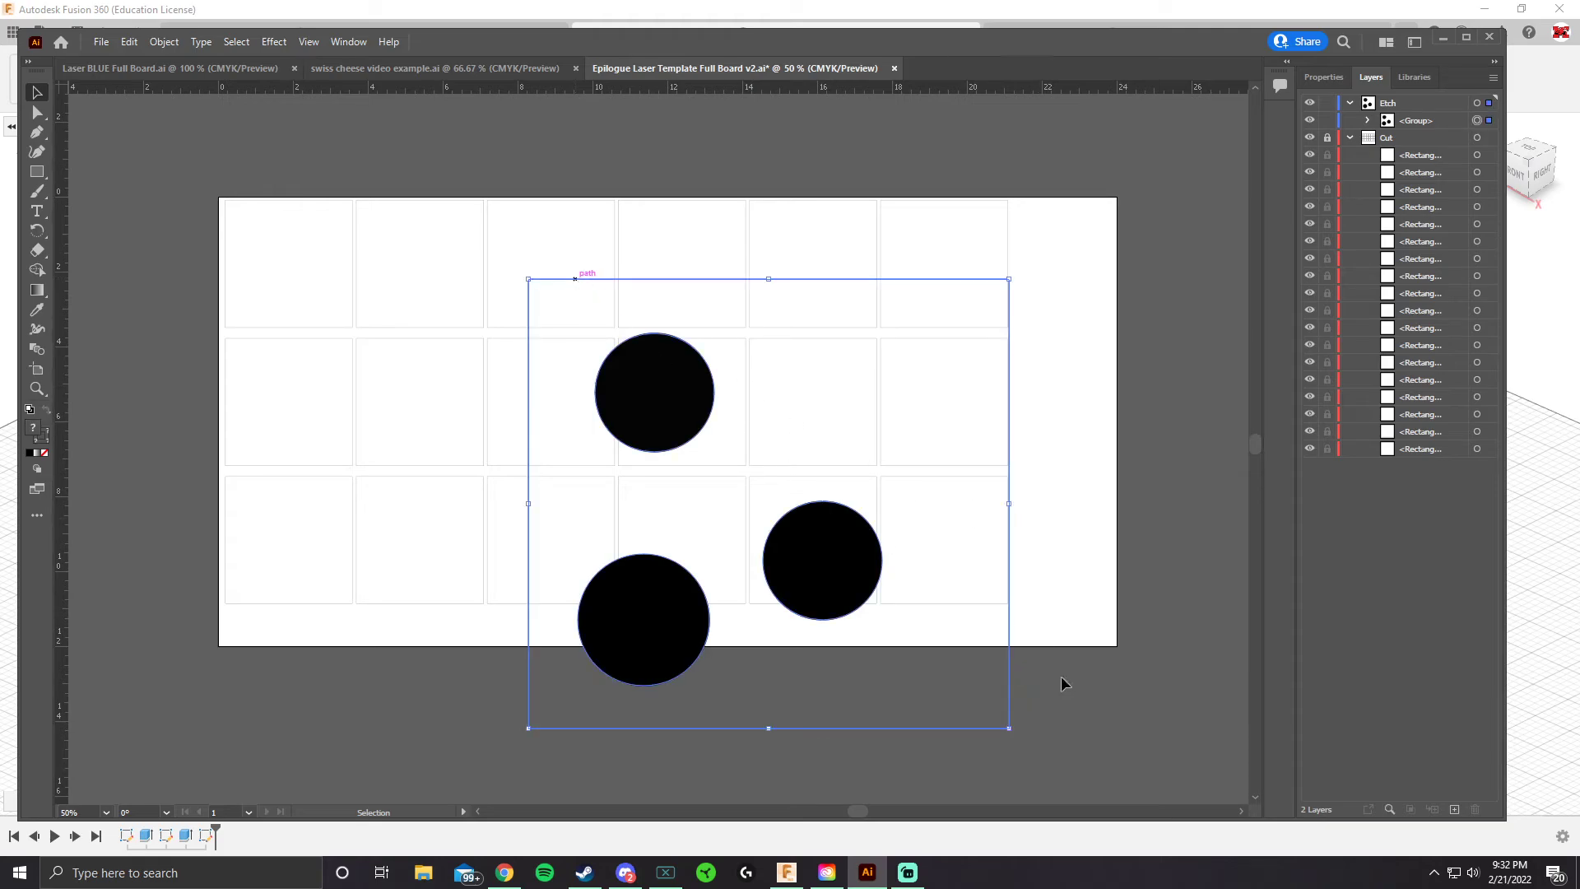
Scale the group down from its lower-right corner to slightly larger than one template square
{"action": "left_click_drag", "start_coordinate": [1012, 732], "coordinate": [673, 416]}
{"action": "left_click_drag", "start_coordinate": [610, 375], "coordinate": [753, 494]}
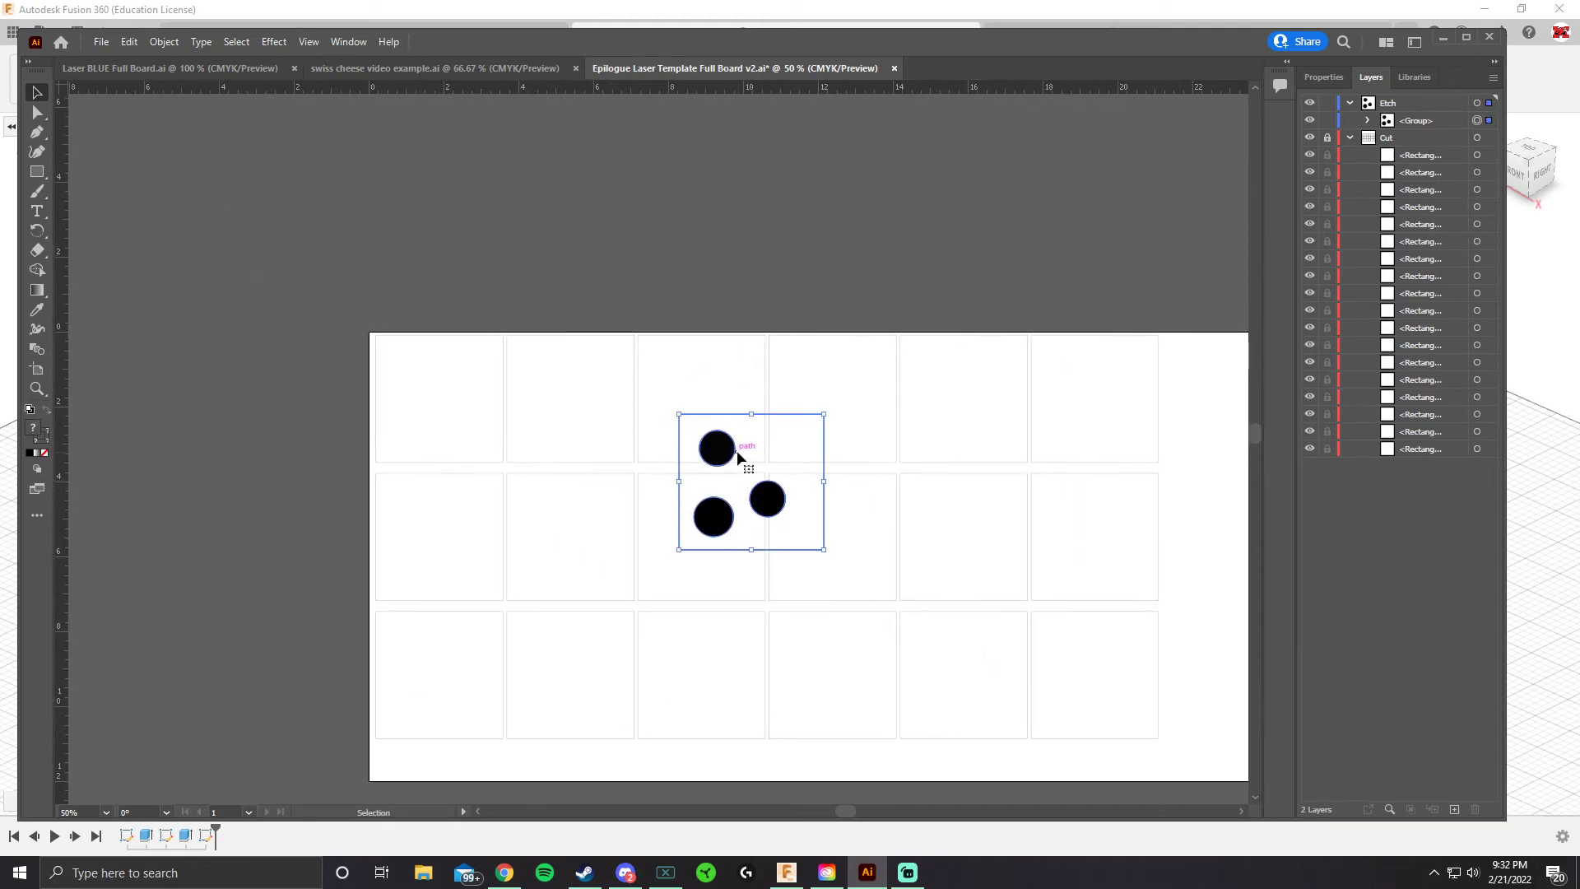
{"action": "scroll", "coordinate": [745, 468], "scroll_direction": "down", "scroll_amount": 3}
{"action": "scroll", "coordinate": [745, 467], "scroll_direction": "up", "scroll_amount": 1}
{"action": "scroll", "coordinate": [732, 461], "scroll_direction": "up", "scroll_amount": 1}
{"action": "scroll", "coordinate": [735, 466], "scroll_direction": "up", "scroll_amount": 1}
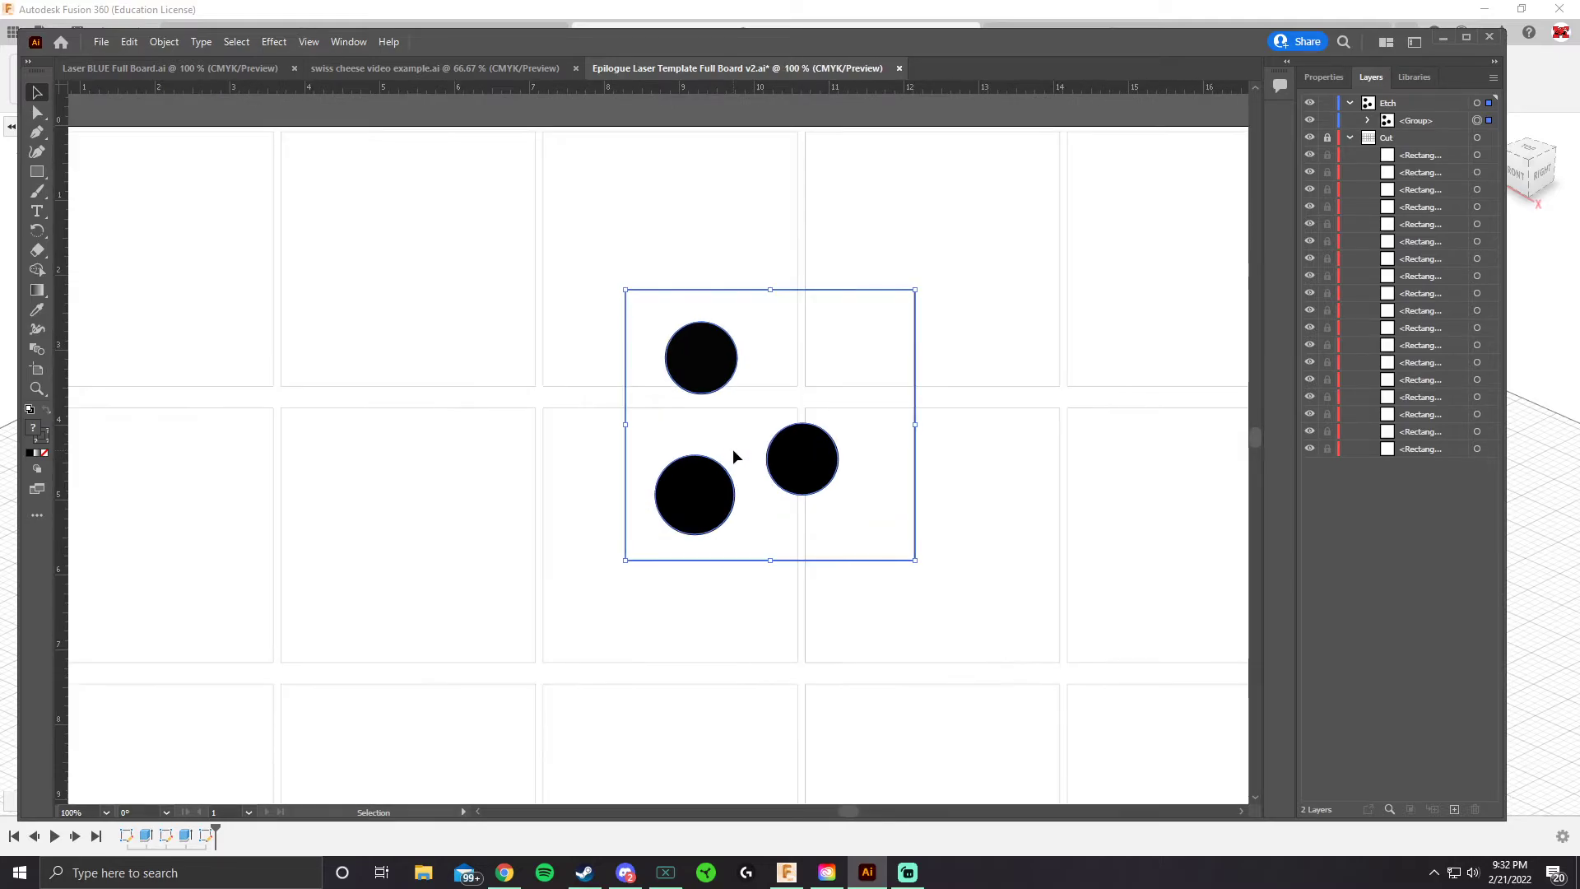
{"action": "scroll", "coordinate": [732, 457], "scroll_direction": "down", "scroll_amount": 2}
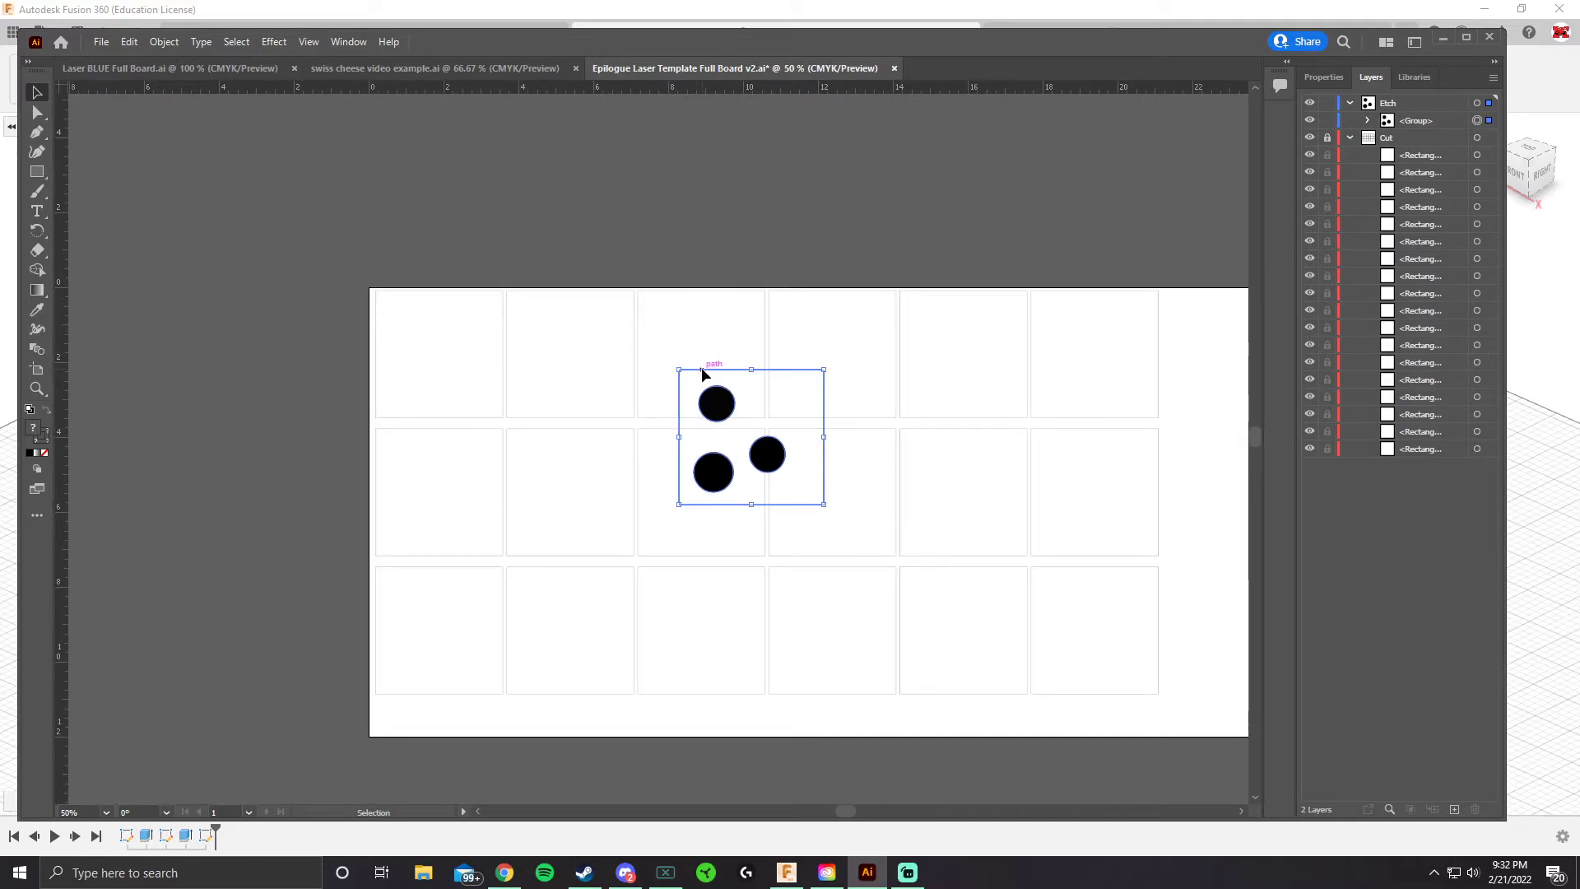
Move the group onto the first template square, aligning its upper-left corner with the square's upper-left corner
{"action": "left_click_drag", "start_coordinate": [705, 367], "coordinate": [387, 292]}
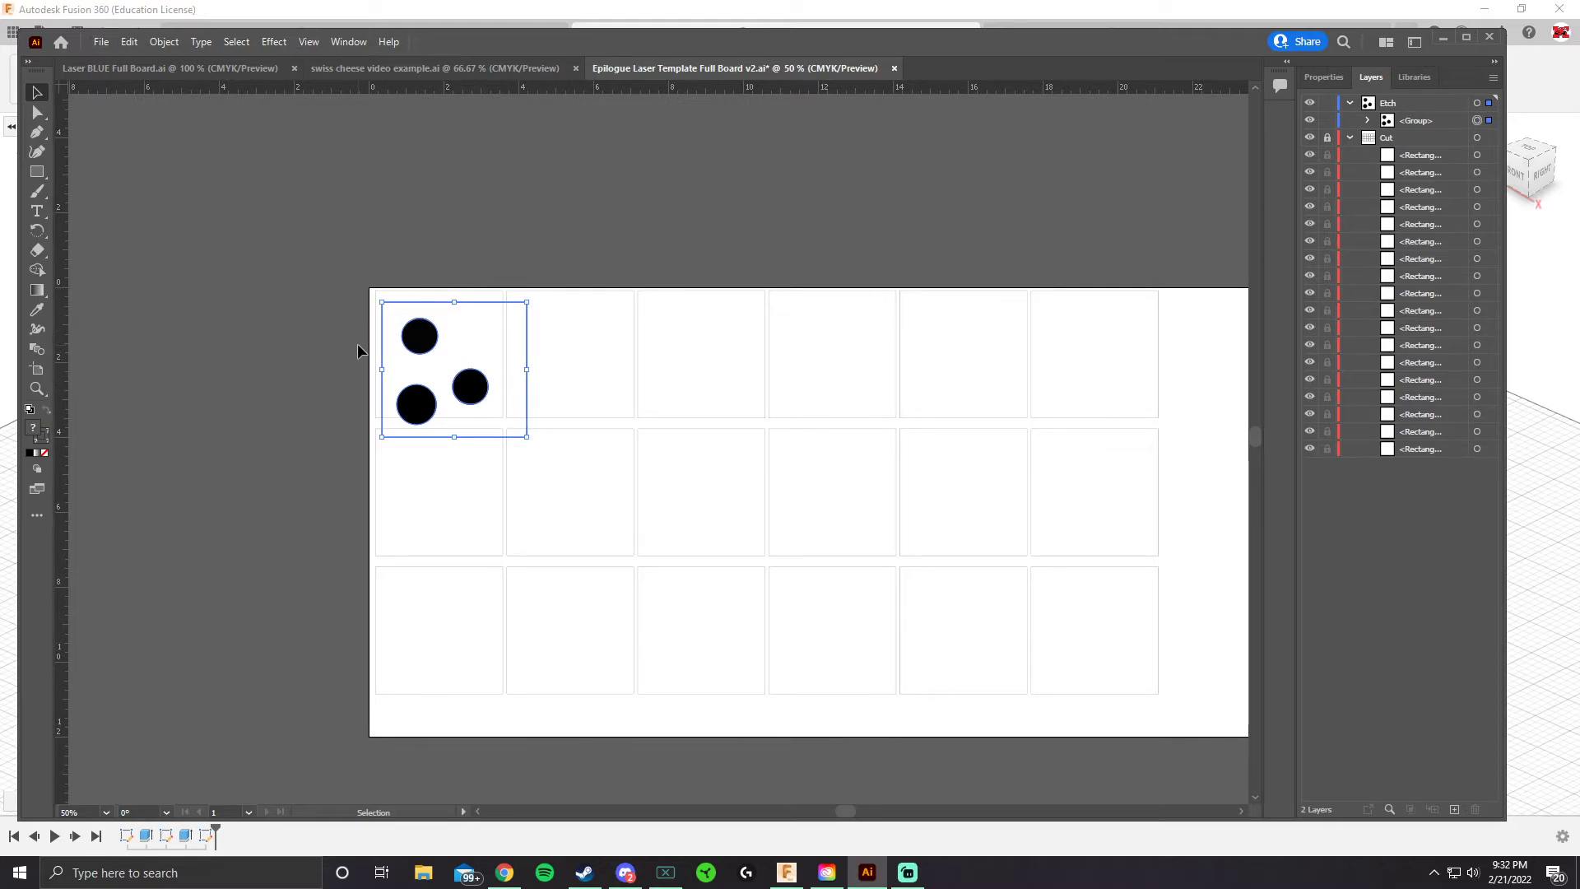
{"action": "scroll", "coordinate": [357, 339], "scroll_direction": "up", "scroll_amount": 3}
{"action": "scroll", "coordinate": [357, 339], "scroll_direction": "down", "scroll_amount": 3}
{"action": "scroll", "coordinate": [354, 341], "scroll_direction": "up", "scroll_amount": 4}
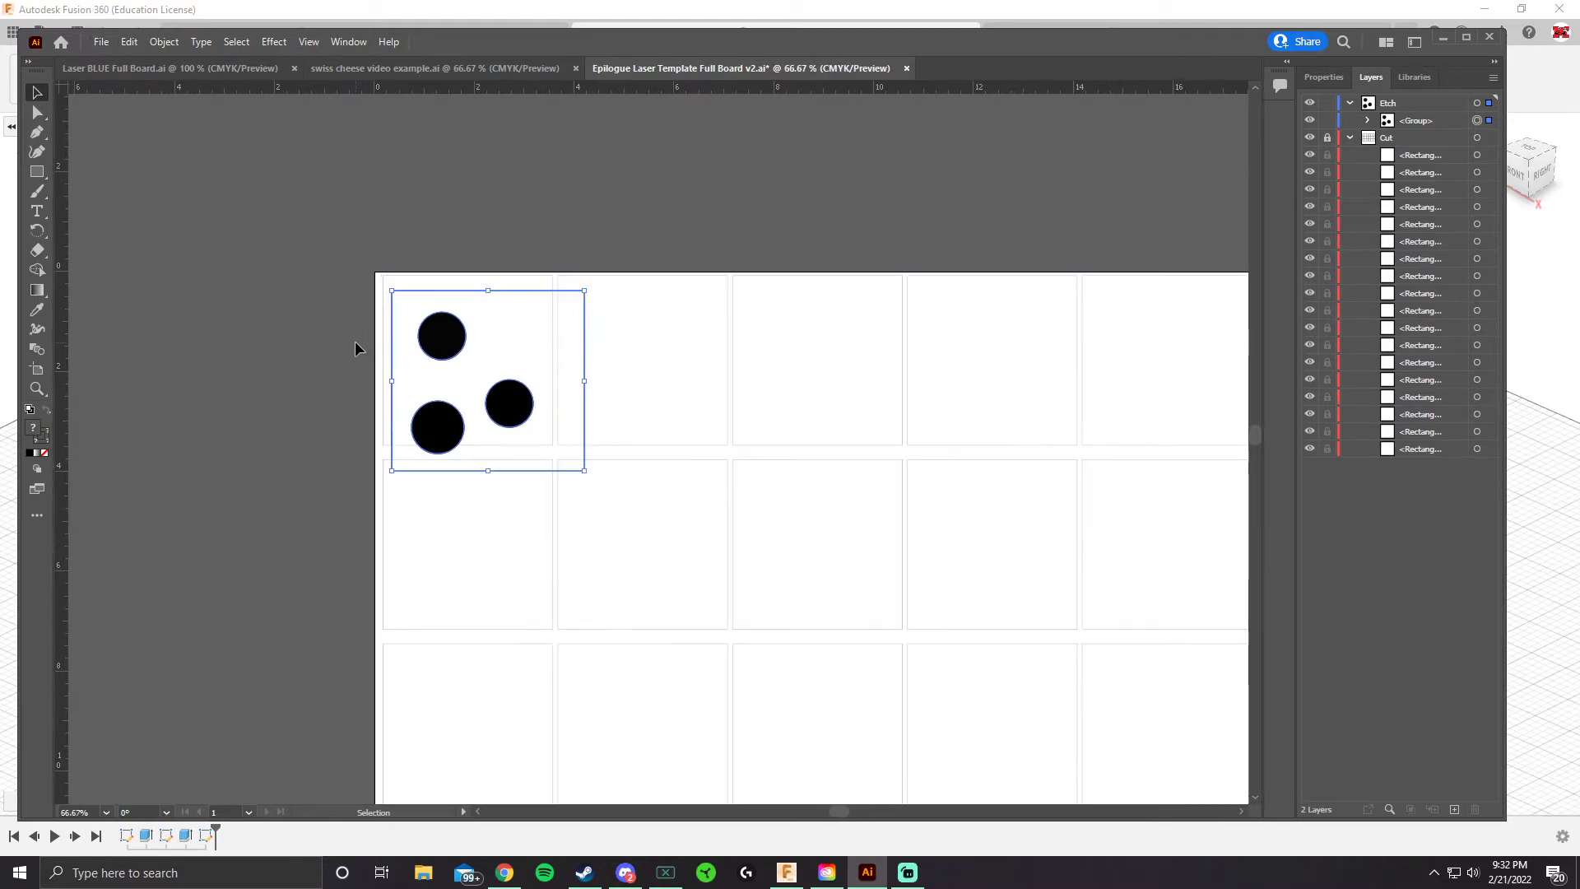
{"action": "left_click_drag", "start_coordinate": [371, 321], "coordinate": [275, 342]}
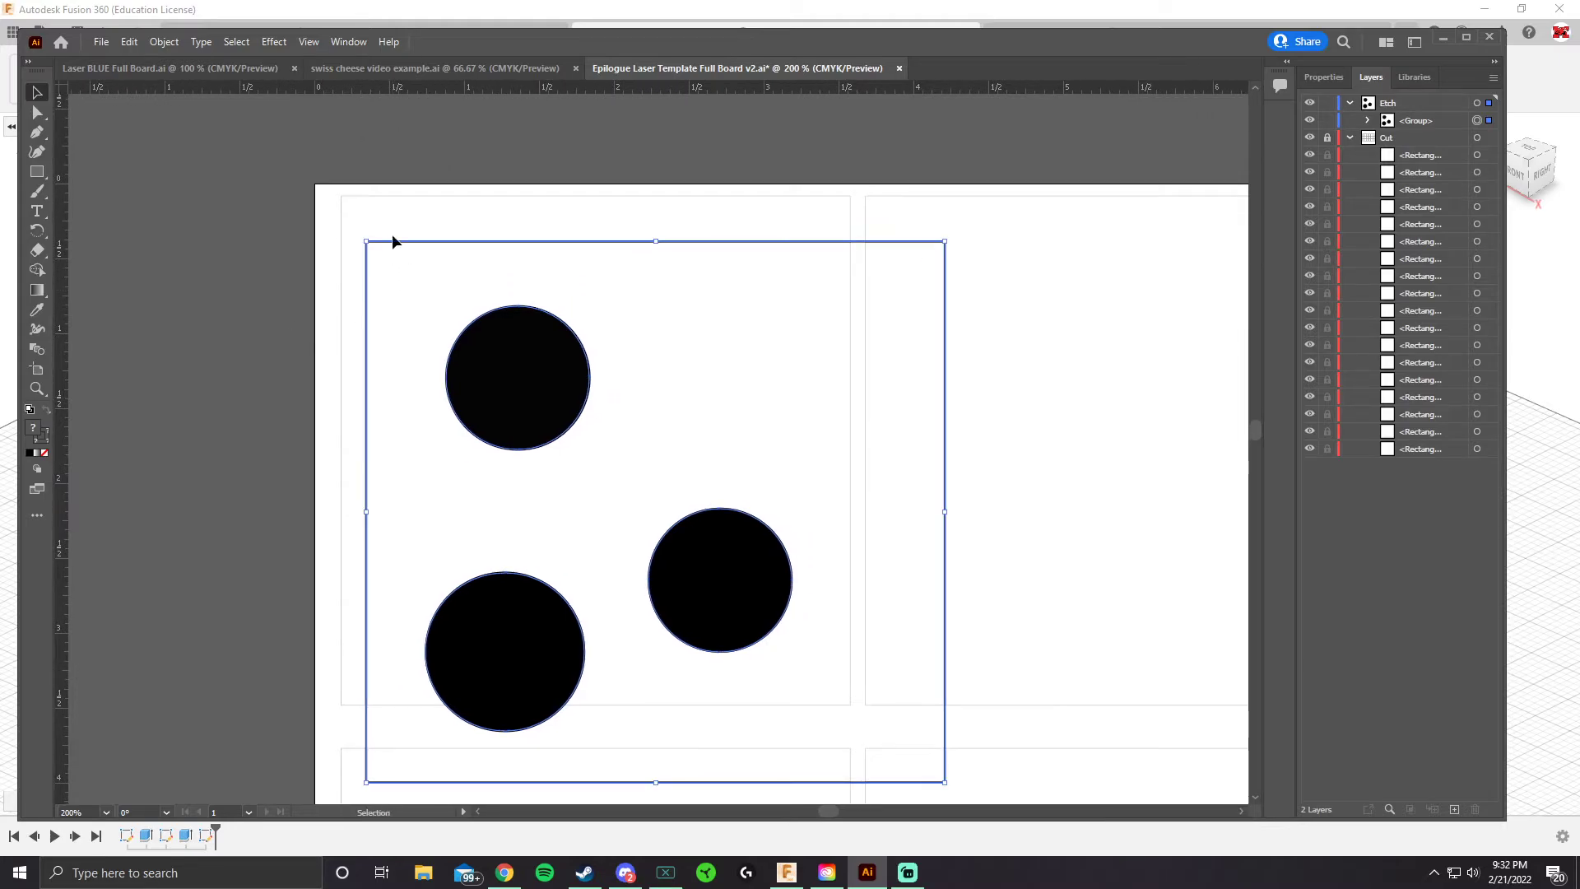
{"action": "left_click_drag", "start_coordinate": [395, 247], "coordinate": [372, 196]}
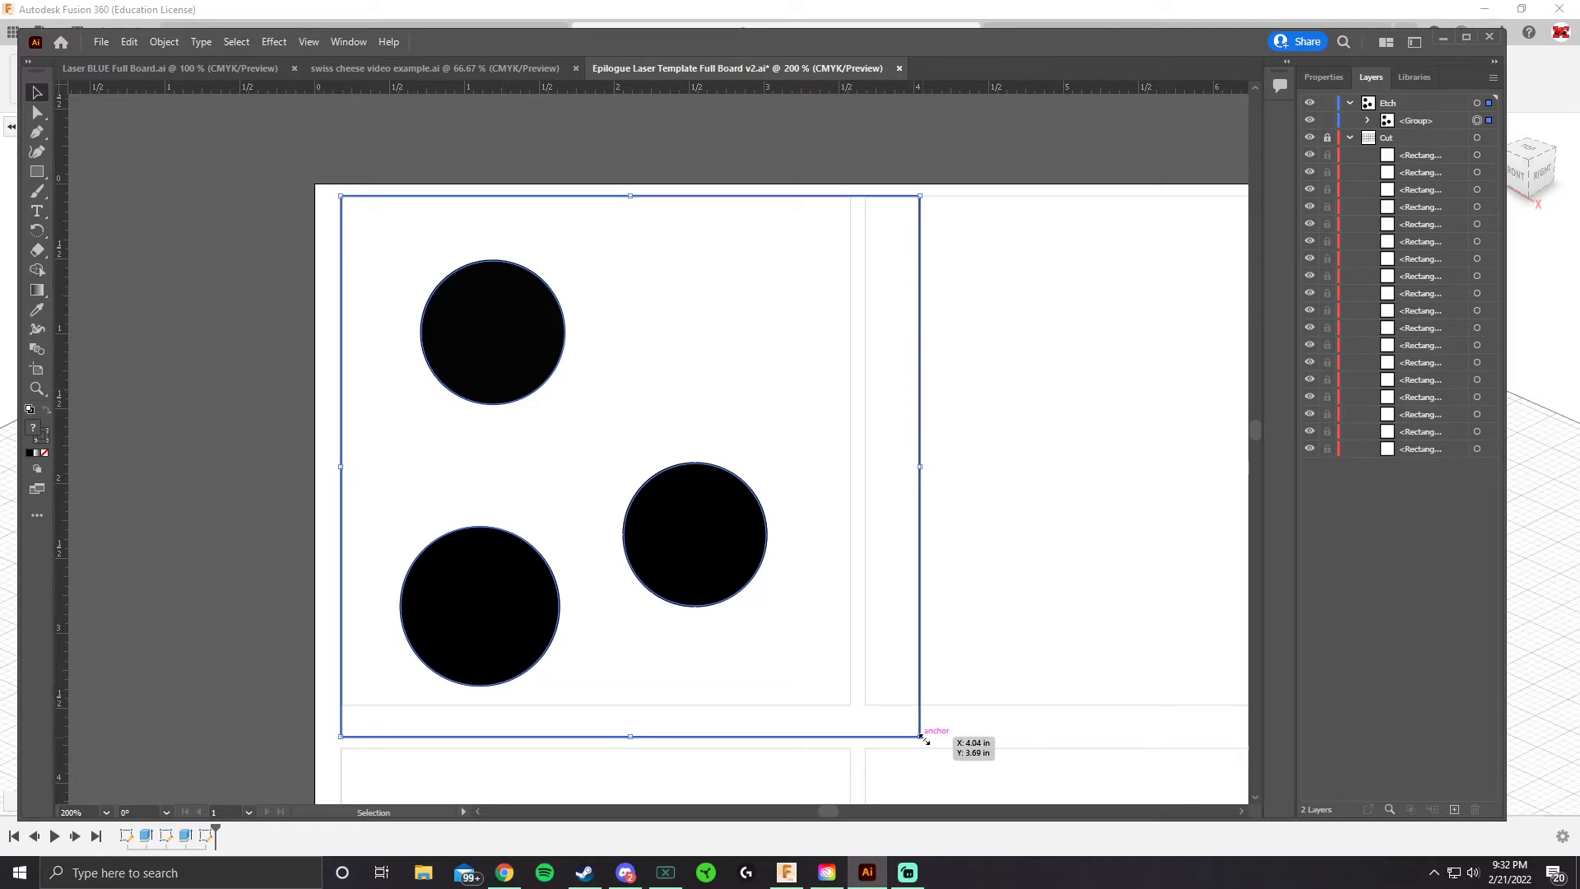
Scale the group down to nearly the template square's width and nudge it right to meet the square's right edge
{"action": "left_click_drag", "start_coordinate": [922, 737], "coordinate": [861, 658]}
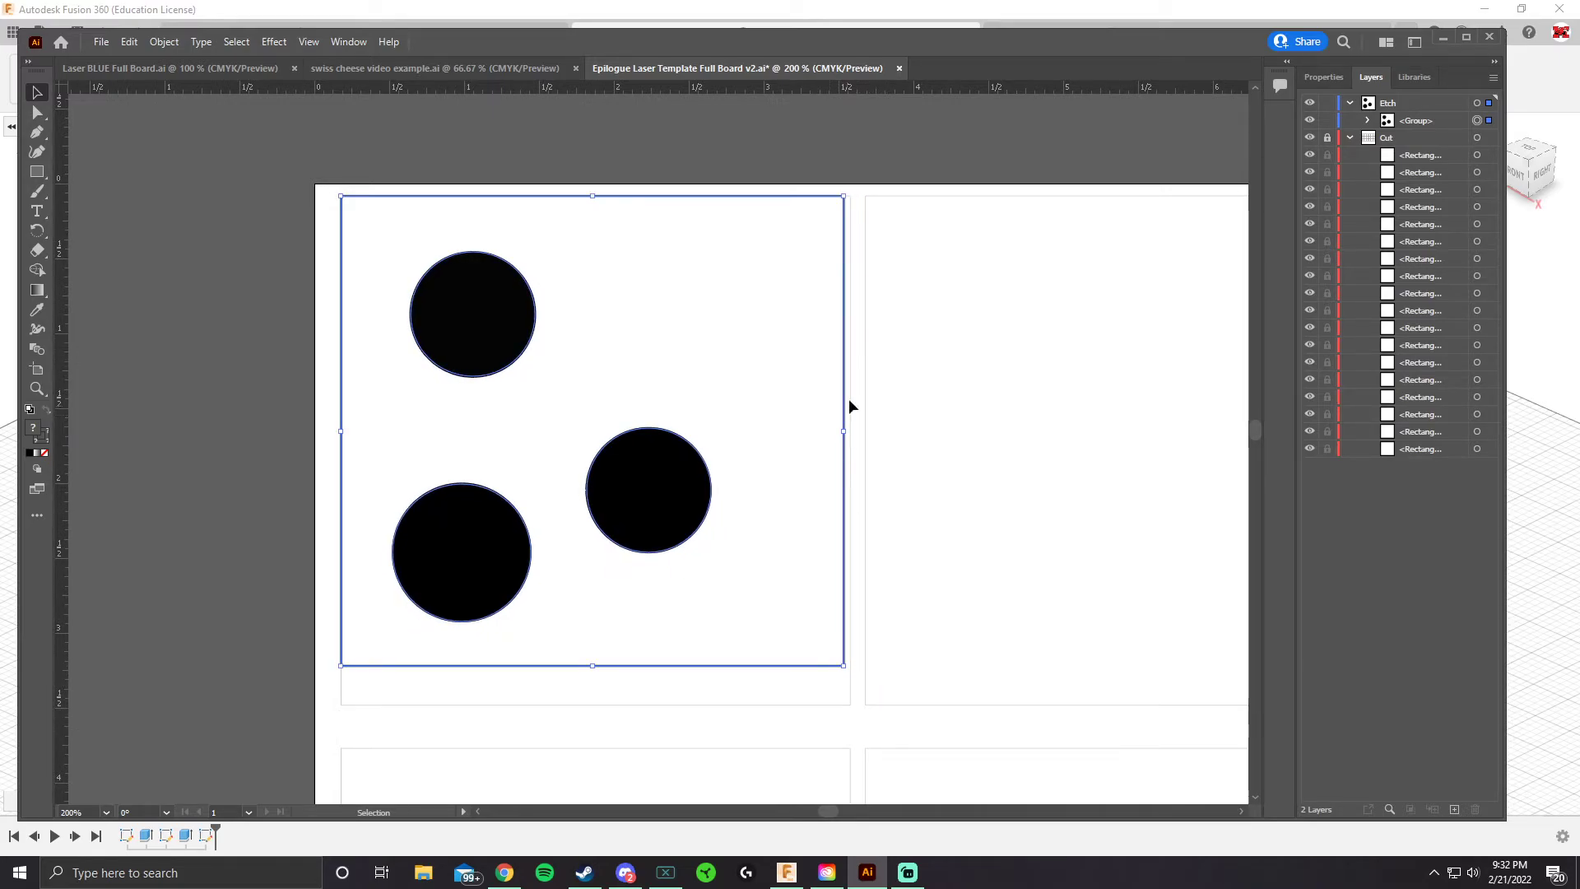
{"action": "scroll", "coordinate": [848, 176], "scroll_direction": "up", "scroll_amount": 7}
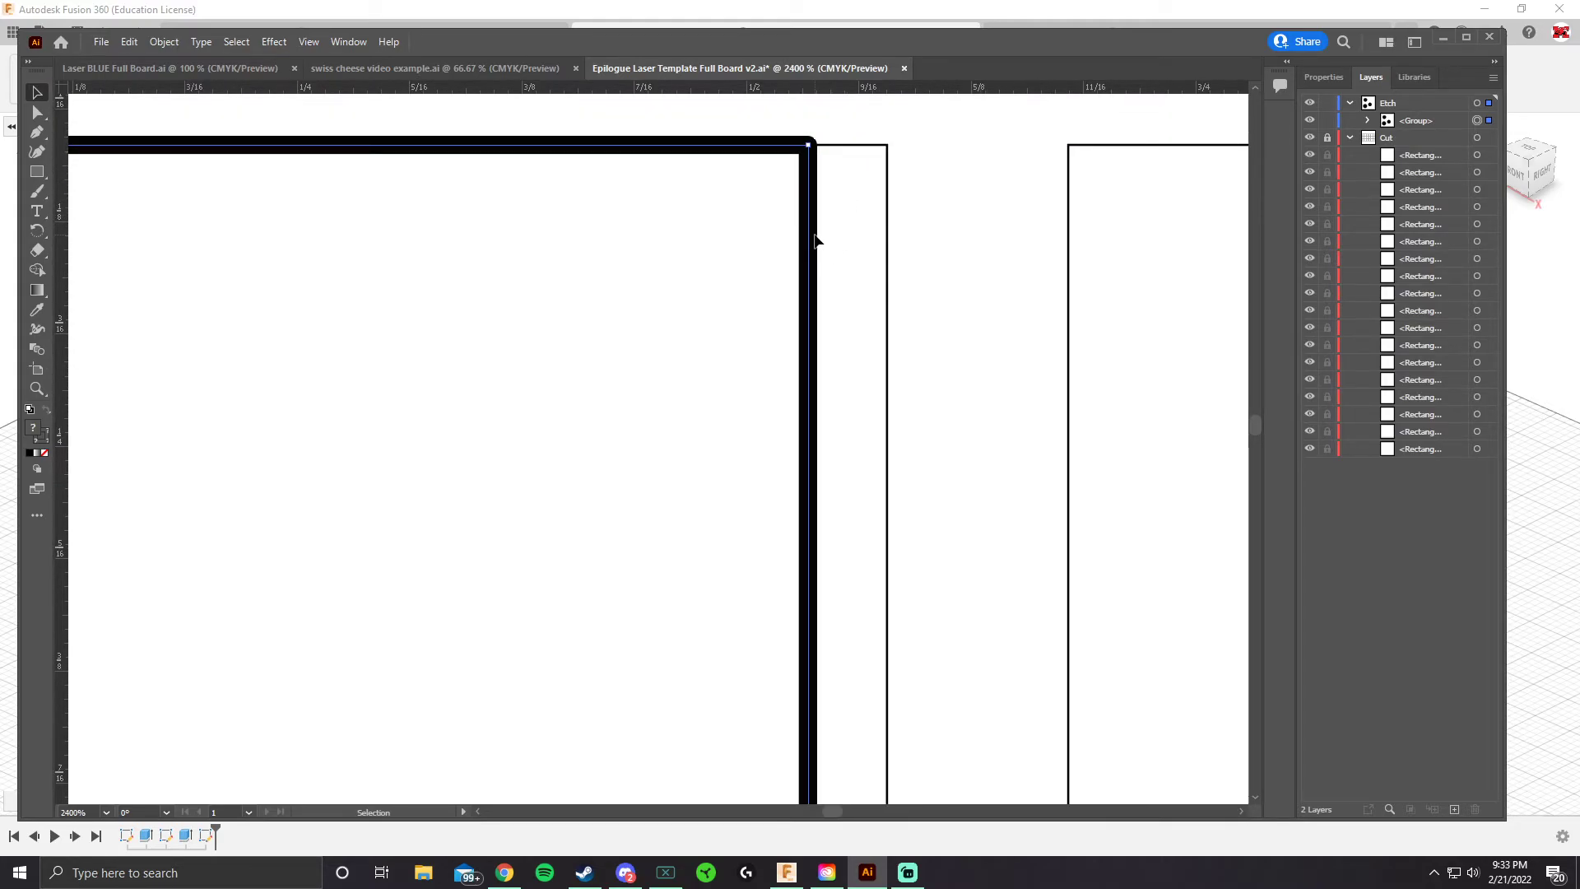
{"action": "key", "text": "Right"}
{"action": "key", "text": "Right"}
{"action": "key", "text": "Right"}
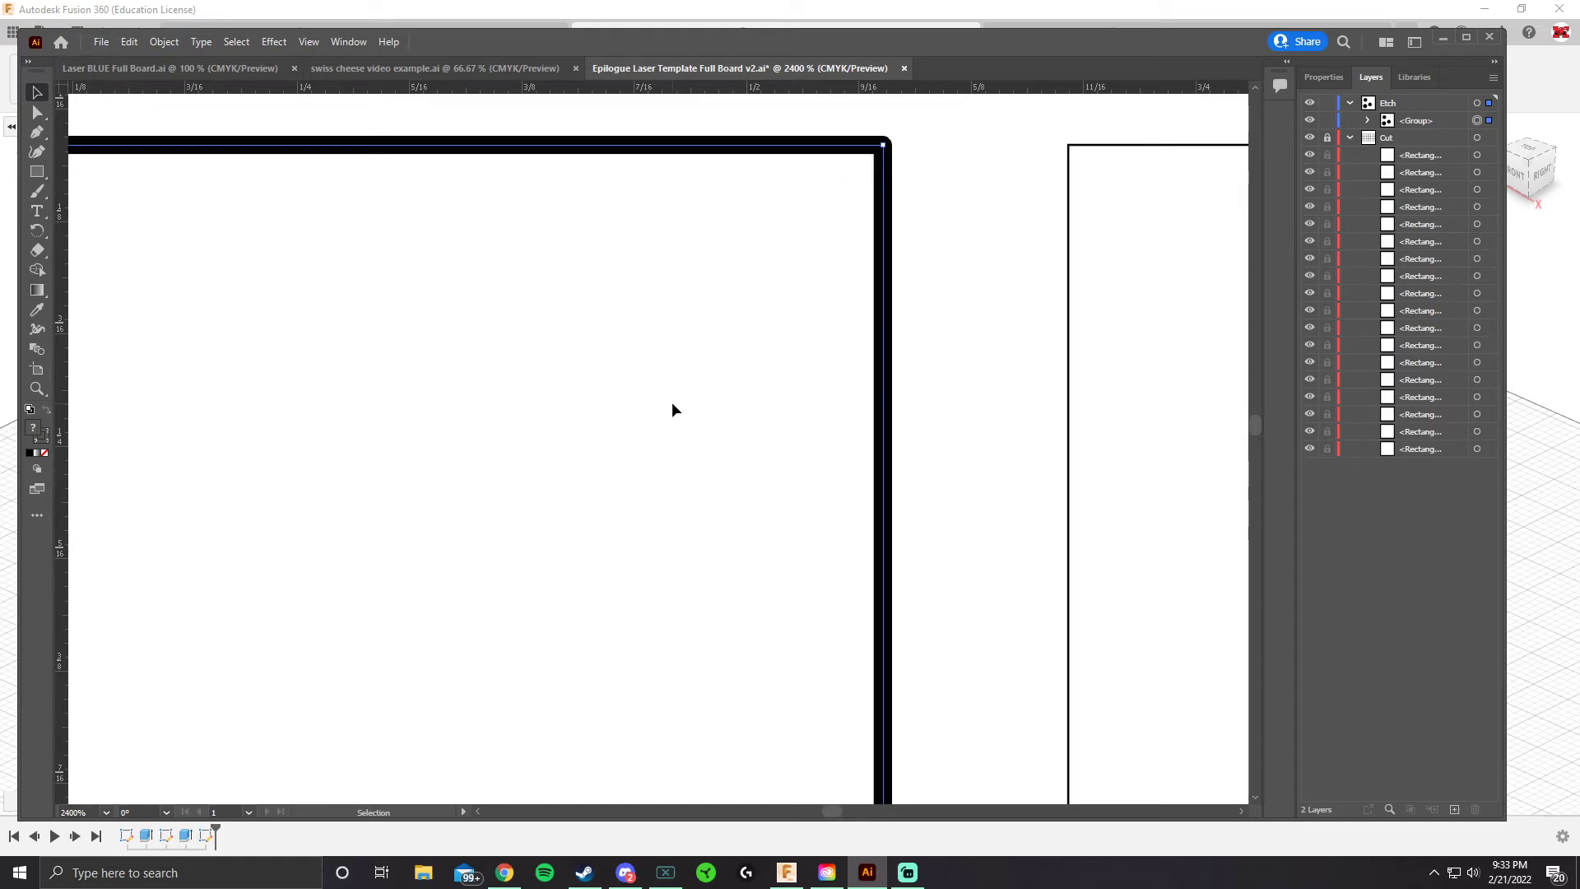
Nudge the group left until its left edge lines up with the first template square's left edge
{"action": "scroll", "coordinate": [671, 403], "scroll_direction": "down", "scroll_amount": 7}
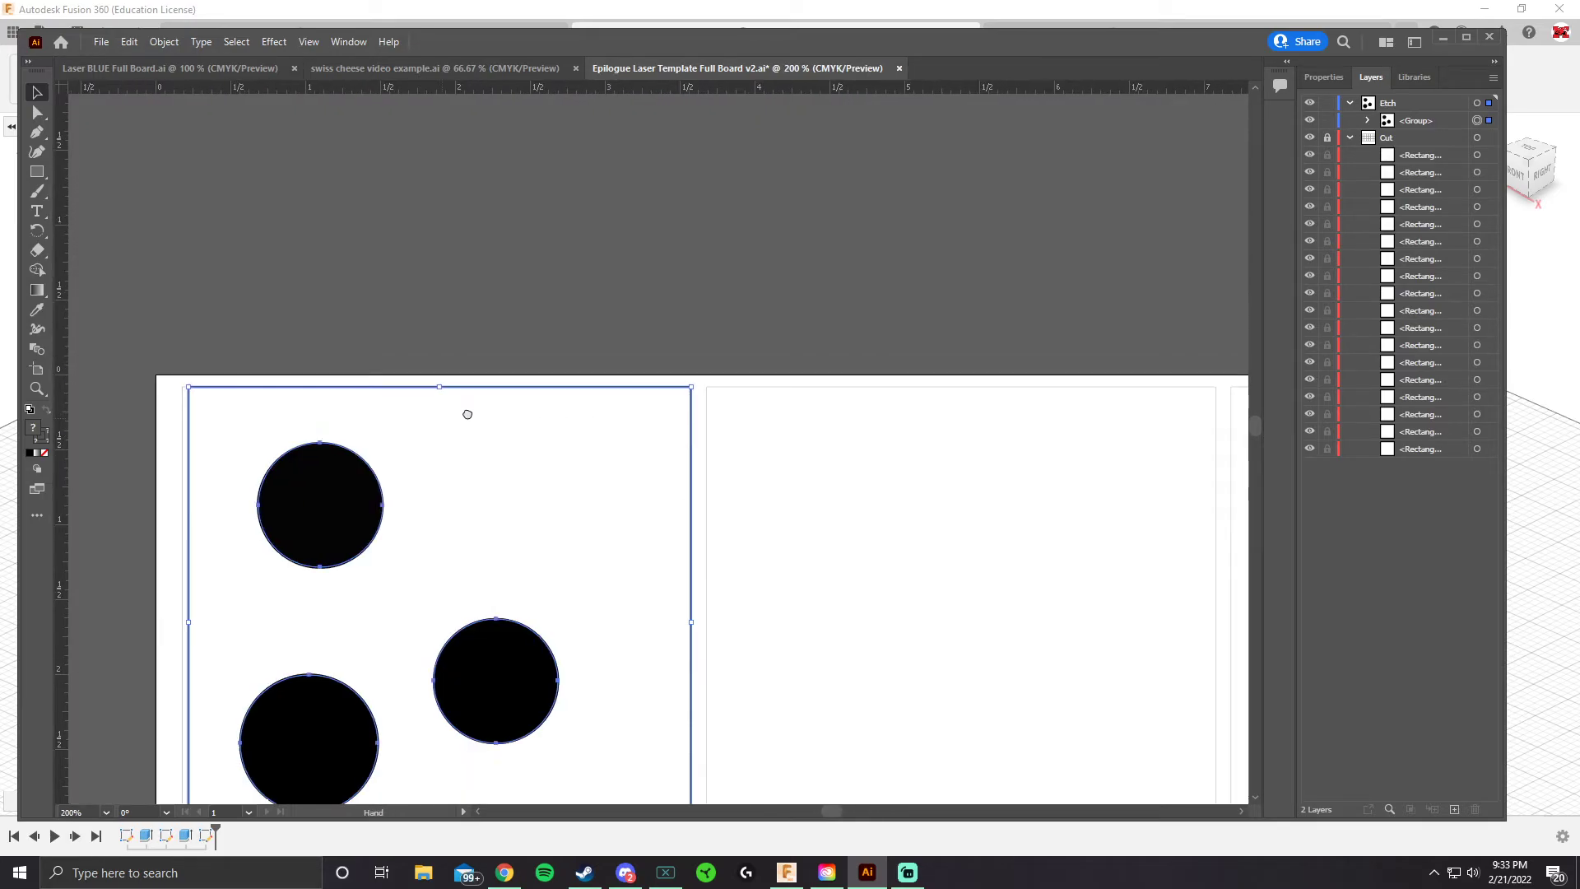
{"action": "scroll", "coordinate": [343, 388], "scroll_direction": "left", "scroll_amount": 2}
{"action": "scroll", "coordinate": [384, 382], "scroll_direction": "up", "scroll_amount": 6}
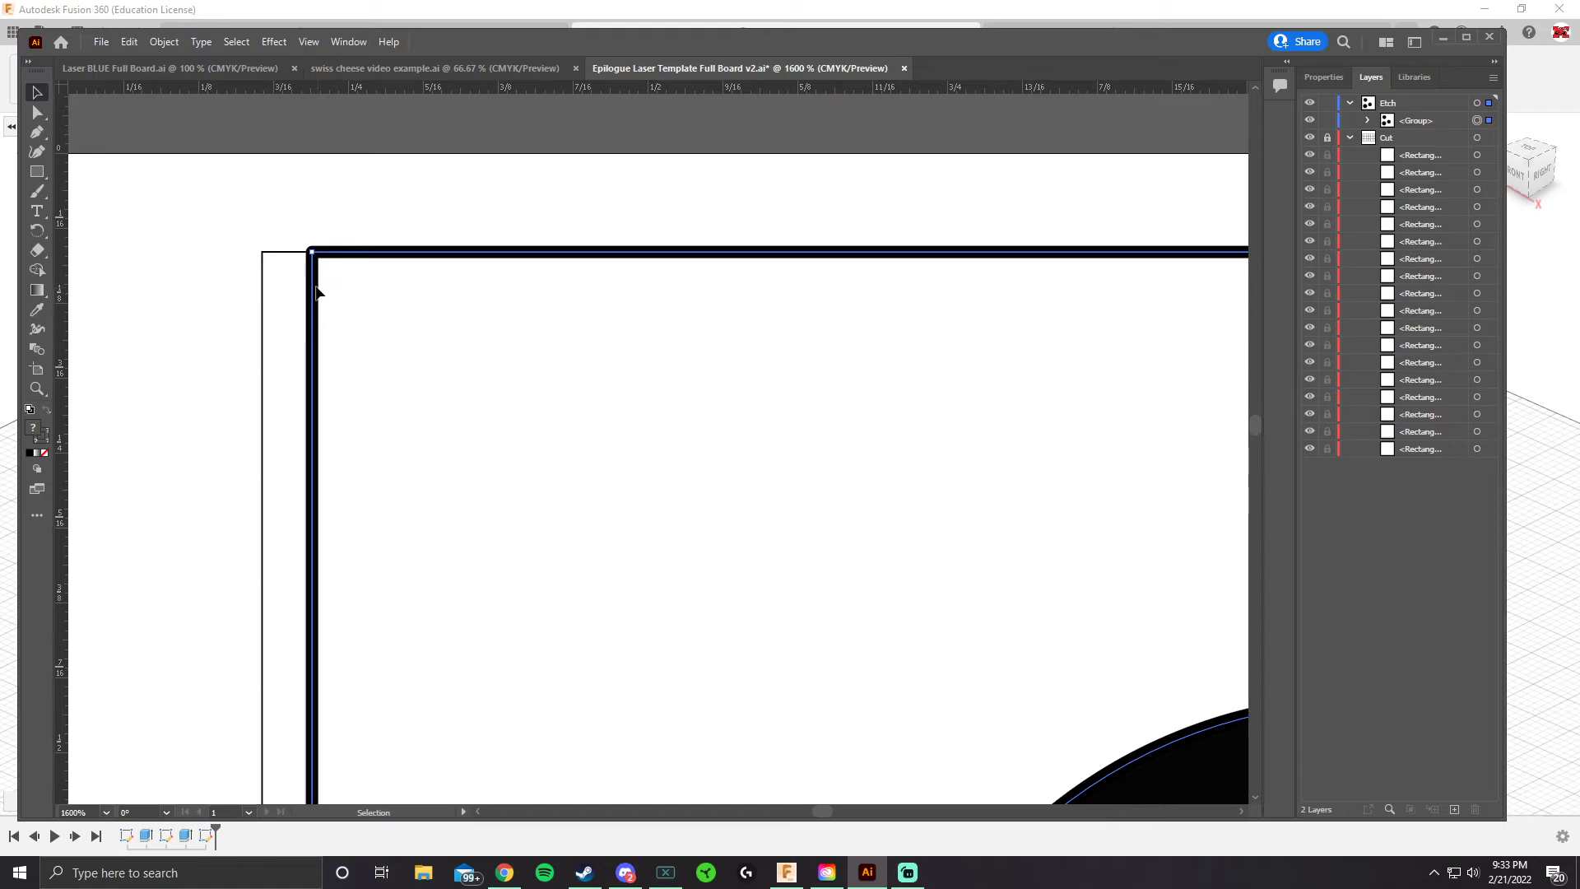
{"action": "key", "text": "Left"}
{"action": "key", "text": "Left"}
{"action": "key", "text": "Left"}
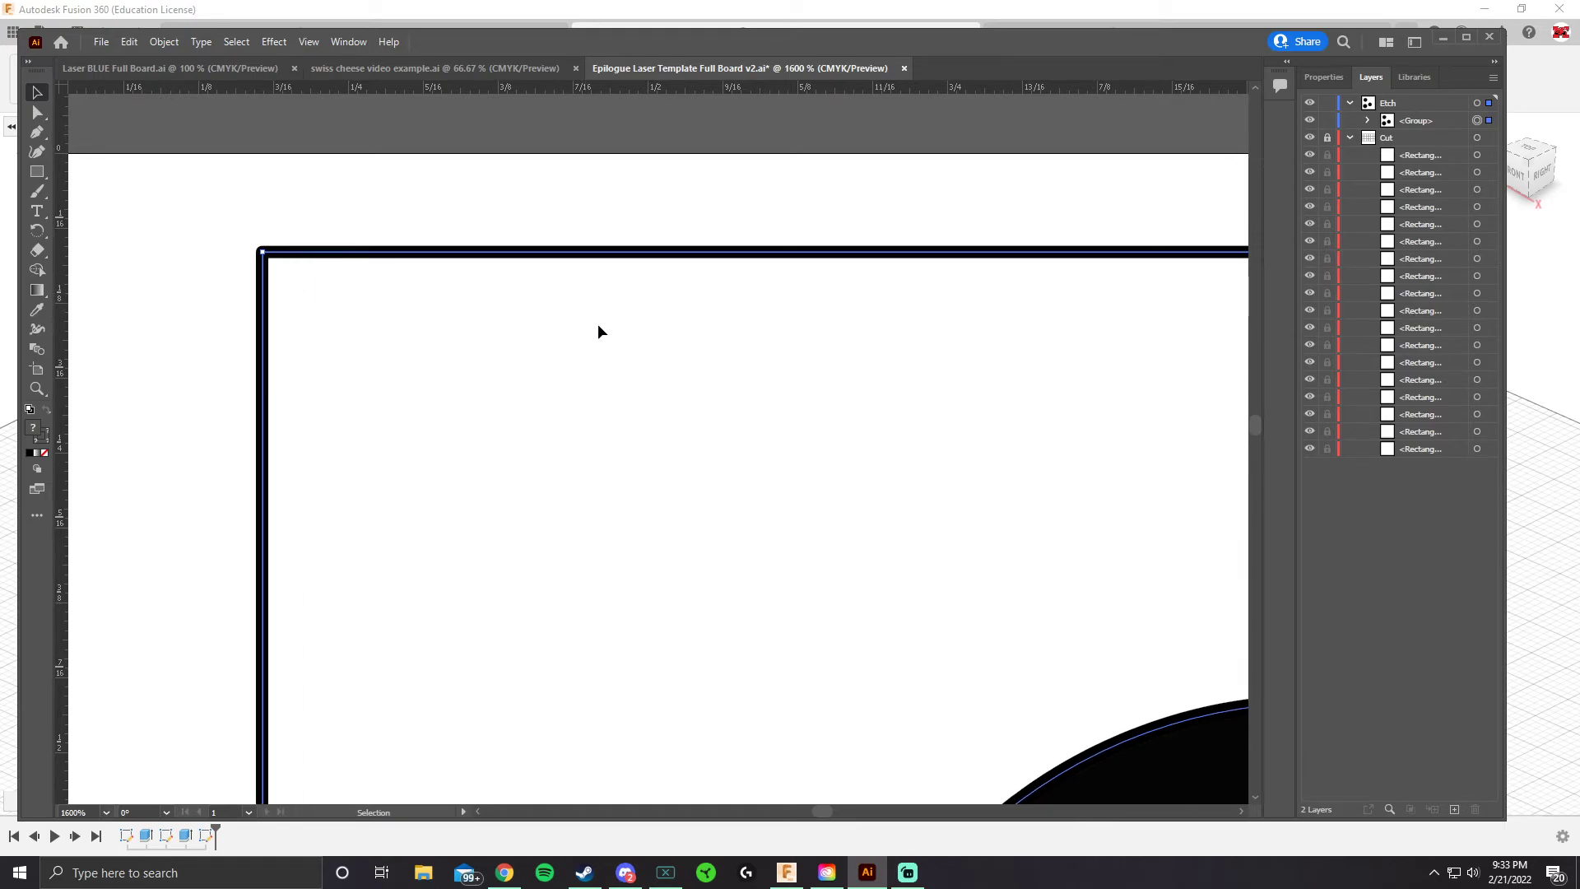
{"action": "scroll", "coordinate": [529, 423], "scroll_direction": "down", "scroll_amount": 5}
{"action": "scroll", "coordinate": [758, 524], "scroll_direction": "down", "scroll_amount": 4}
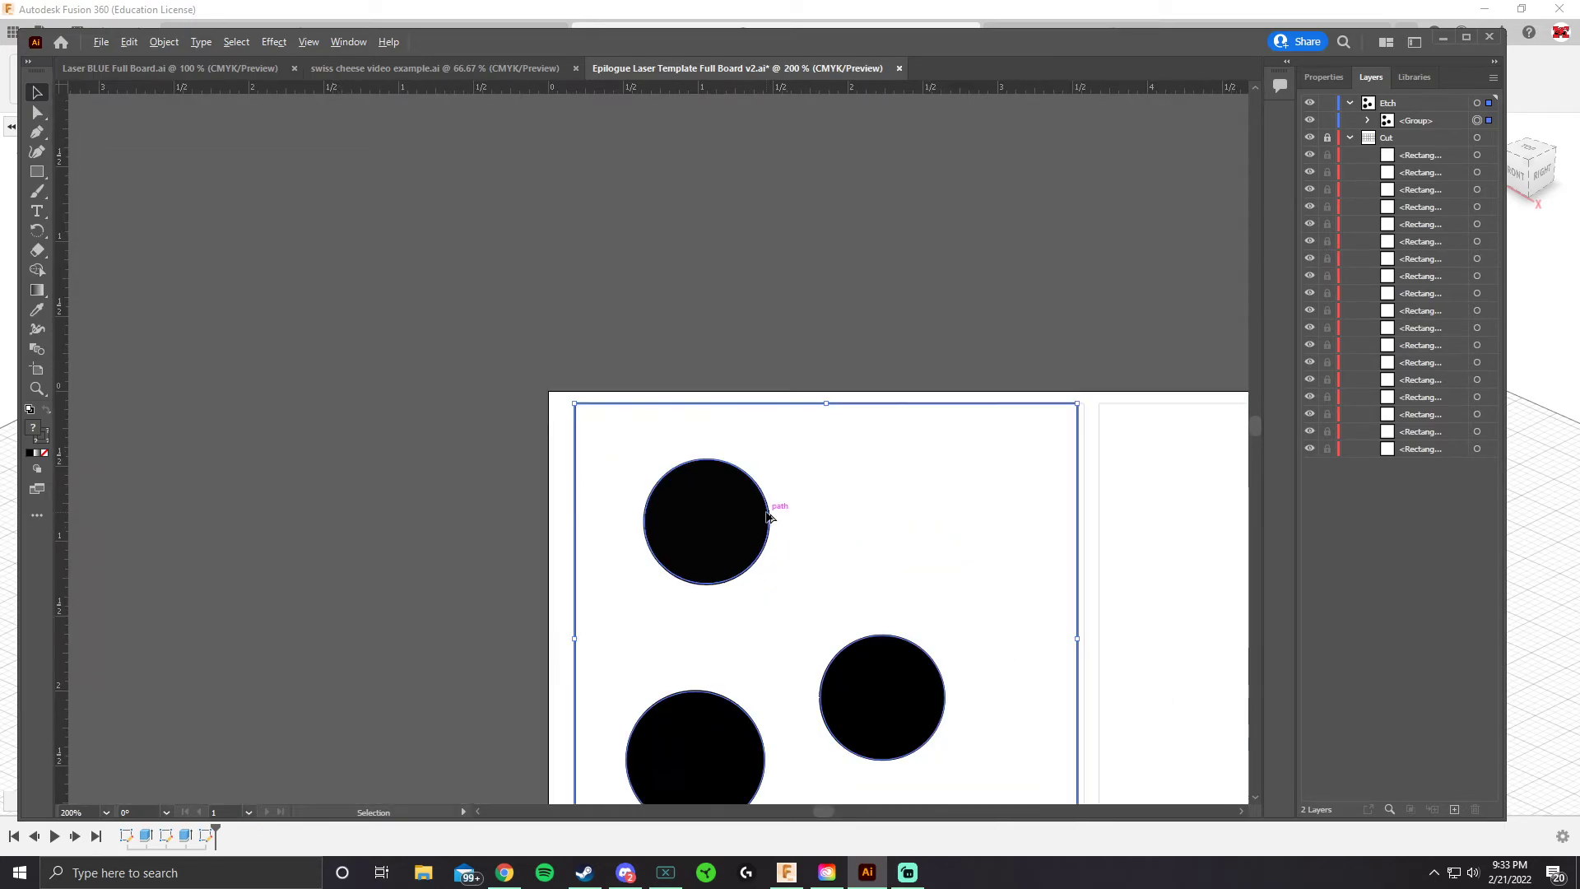
Scale the group to the first template square's full width and stretch its lower edge down to the square's bottom
{"action": "left_click_drag", "start_coordinate": [804, 522], "coordinate": [725, 422]}
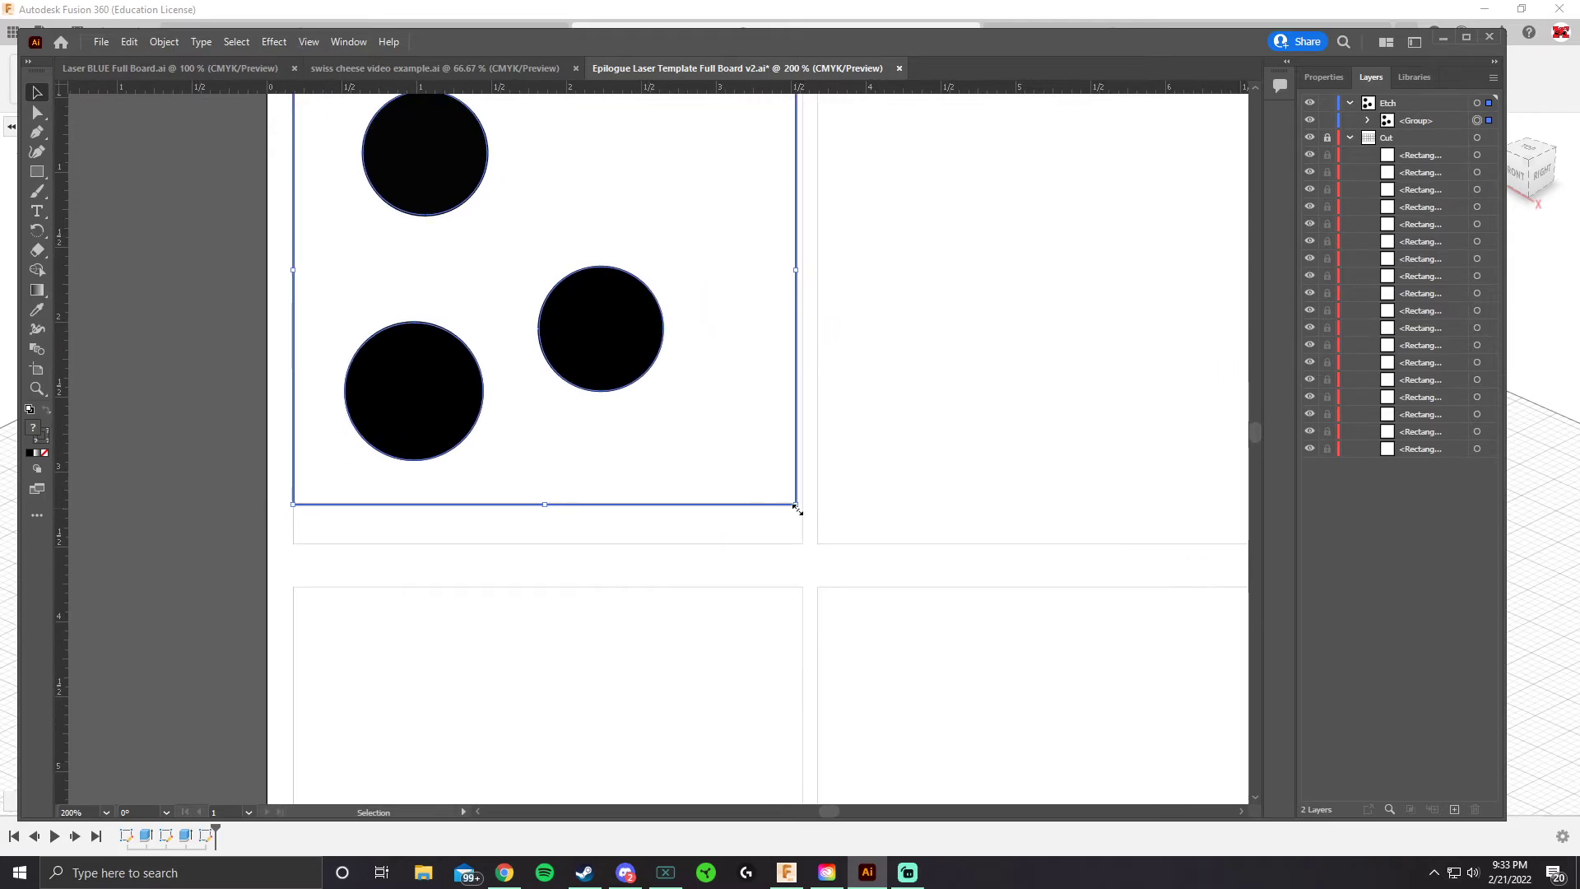
{"action": "left_click_drag", "start_coordinate": [795, 503], "coordinate": [802, 512]}
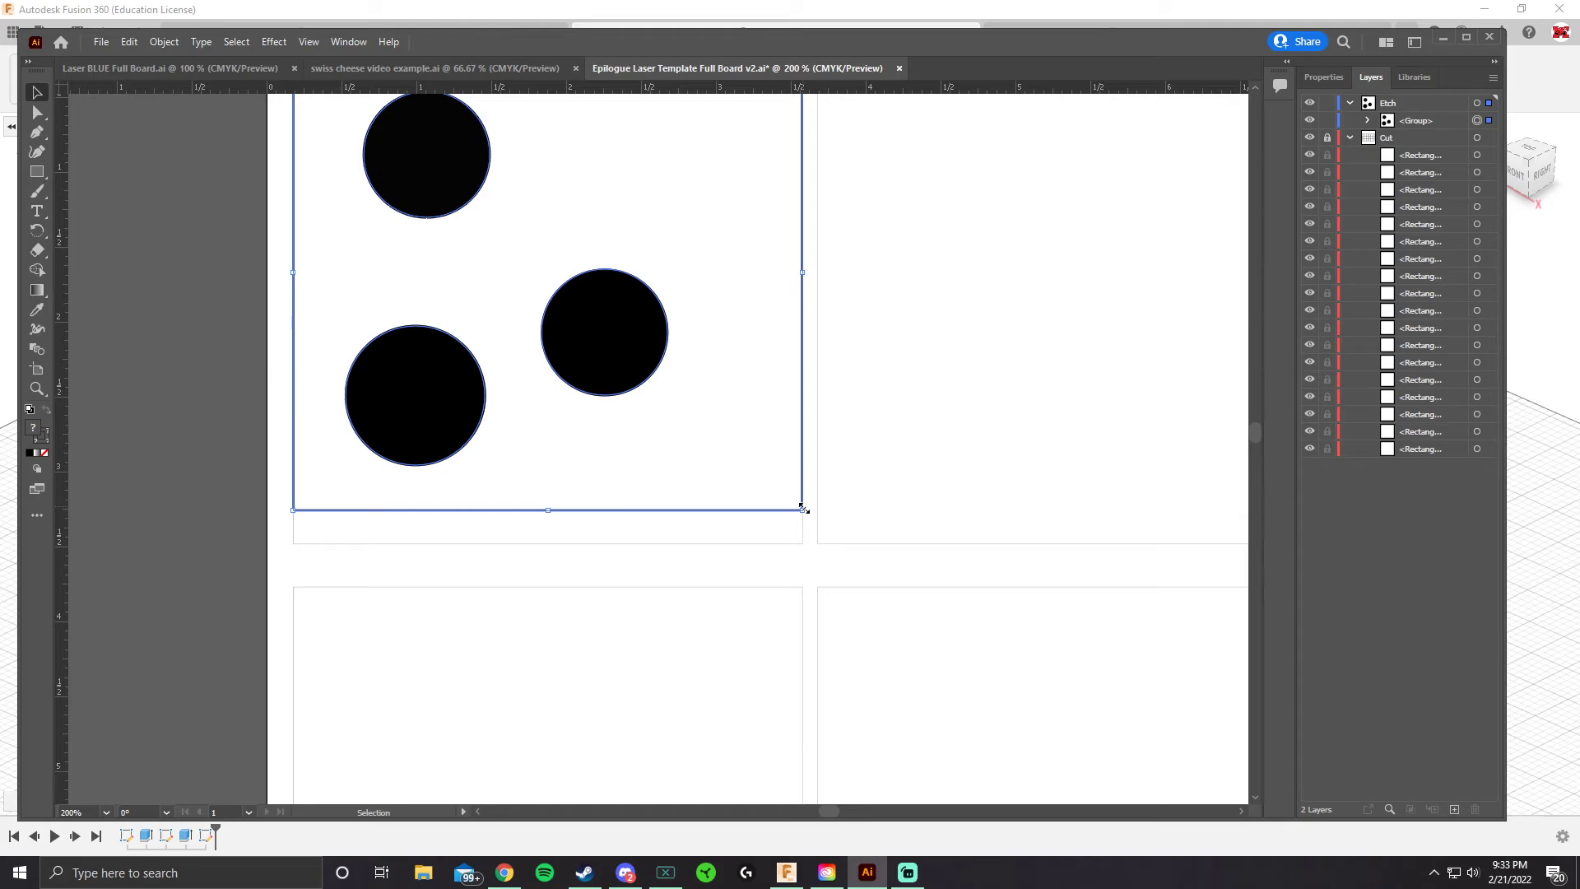
{"action": "left_click_drag", "start_coordinate": [548, 510], "coordinate": [549, 544]}
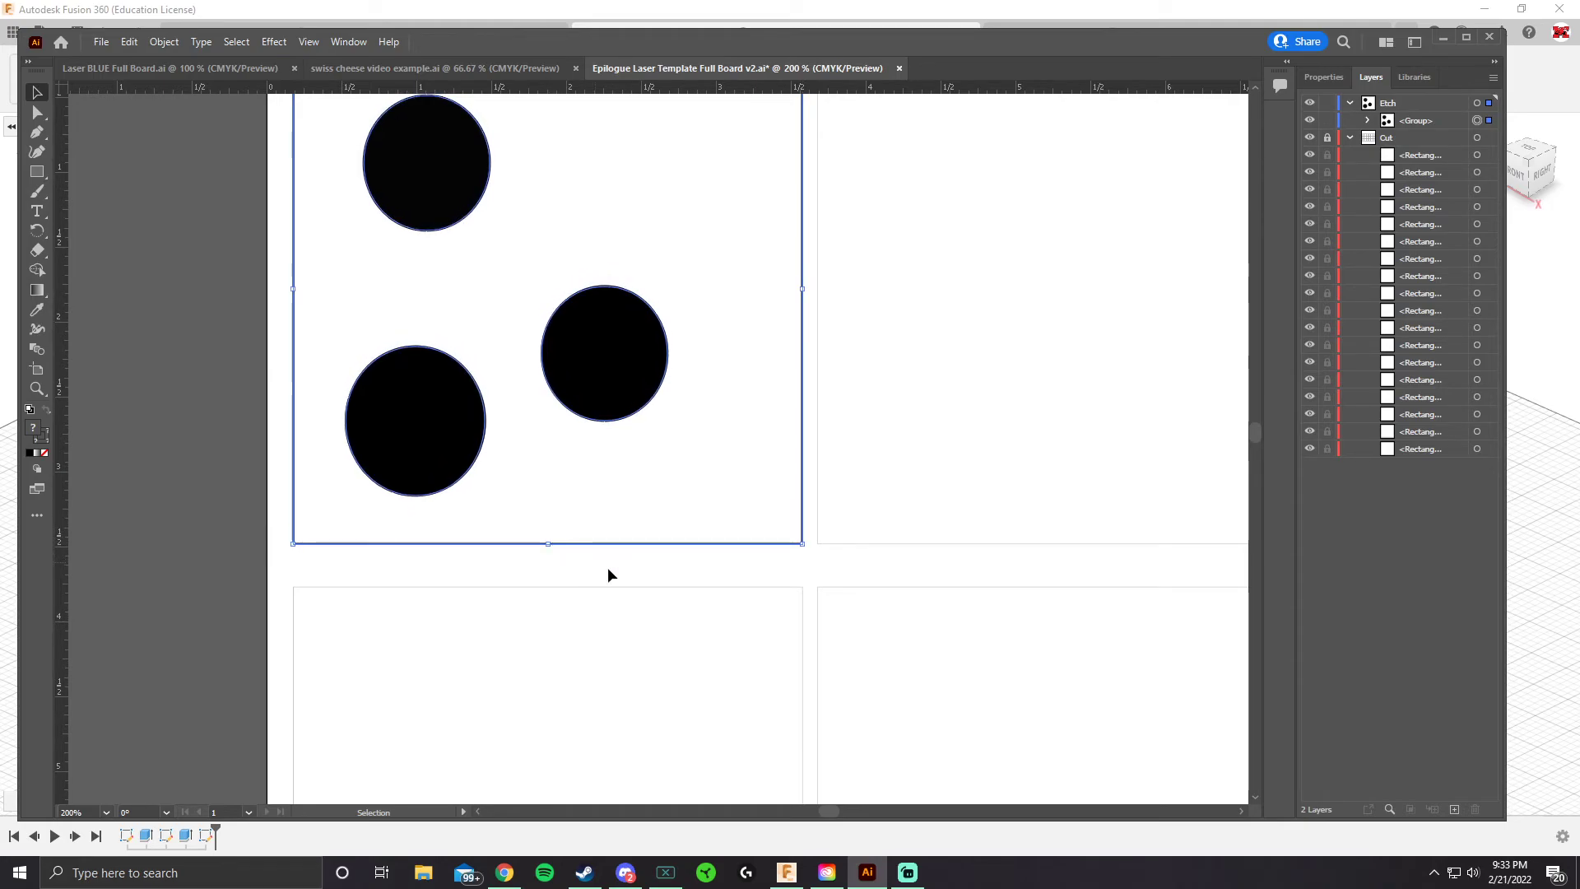
{"action": "left_click", "coordinate": [608, 569]}
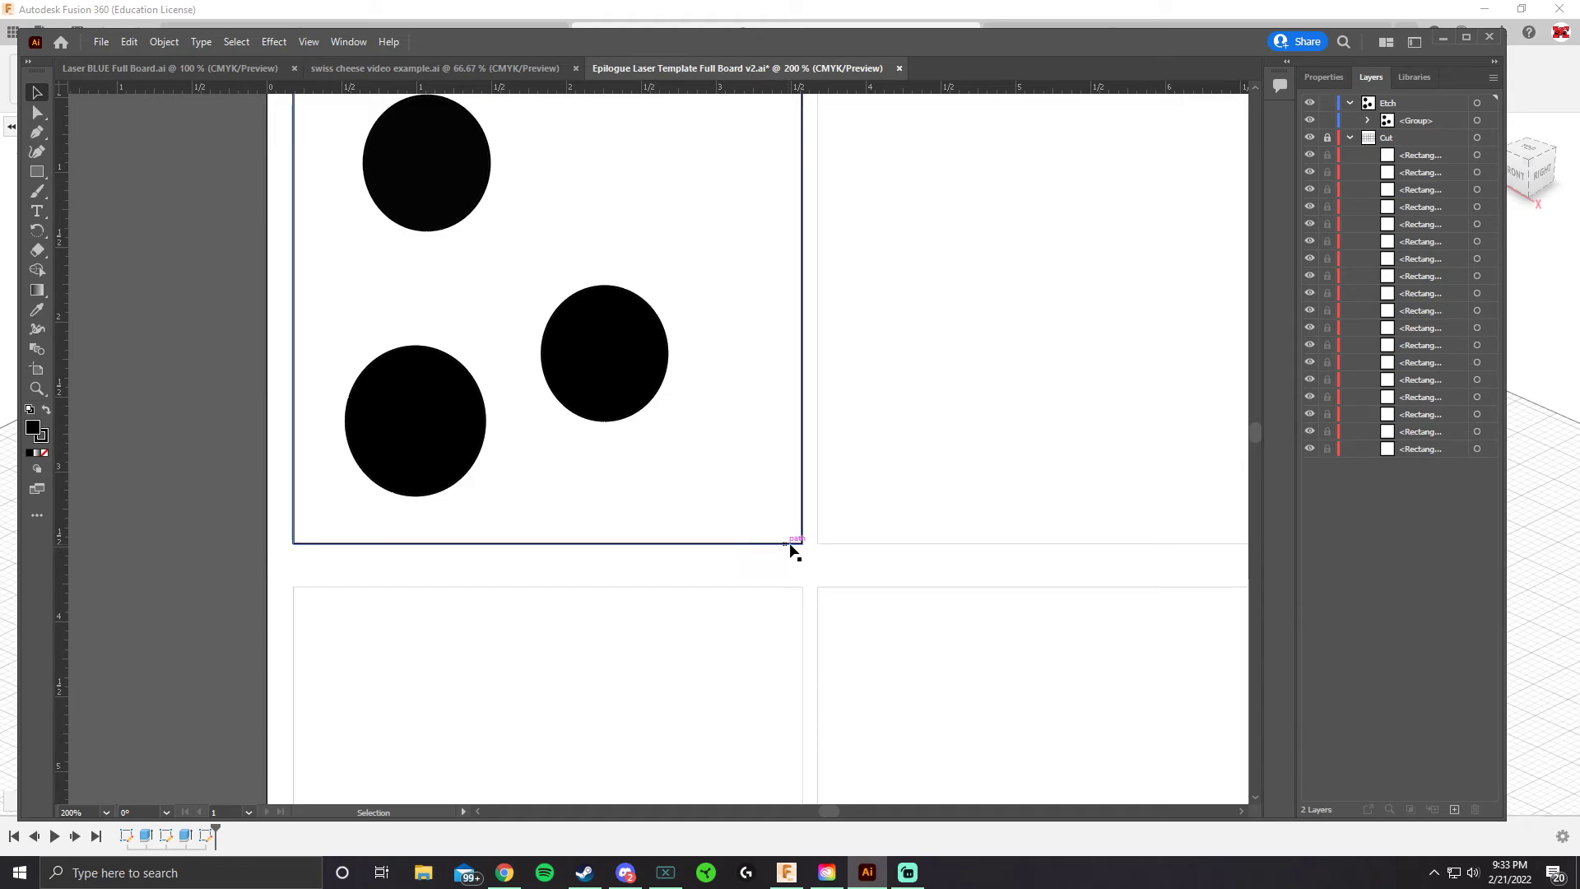
Inspect how the group's lower-right corner fits the template square, and view it on the whole board
{"action": "scroll", "coordinate": [811, 550], "scroll_direction": "up", "scroll_amount": 7}
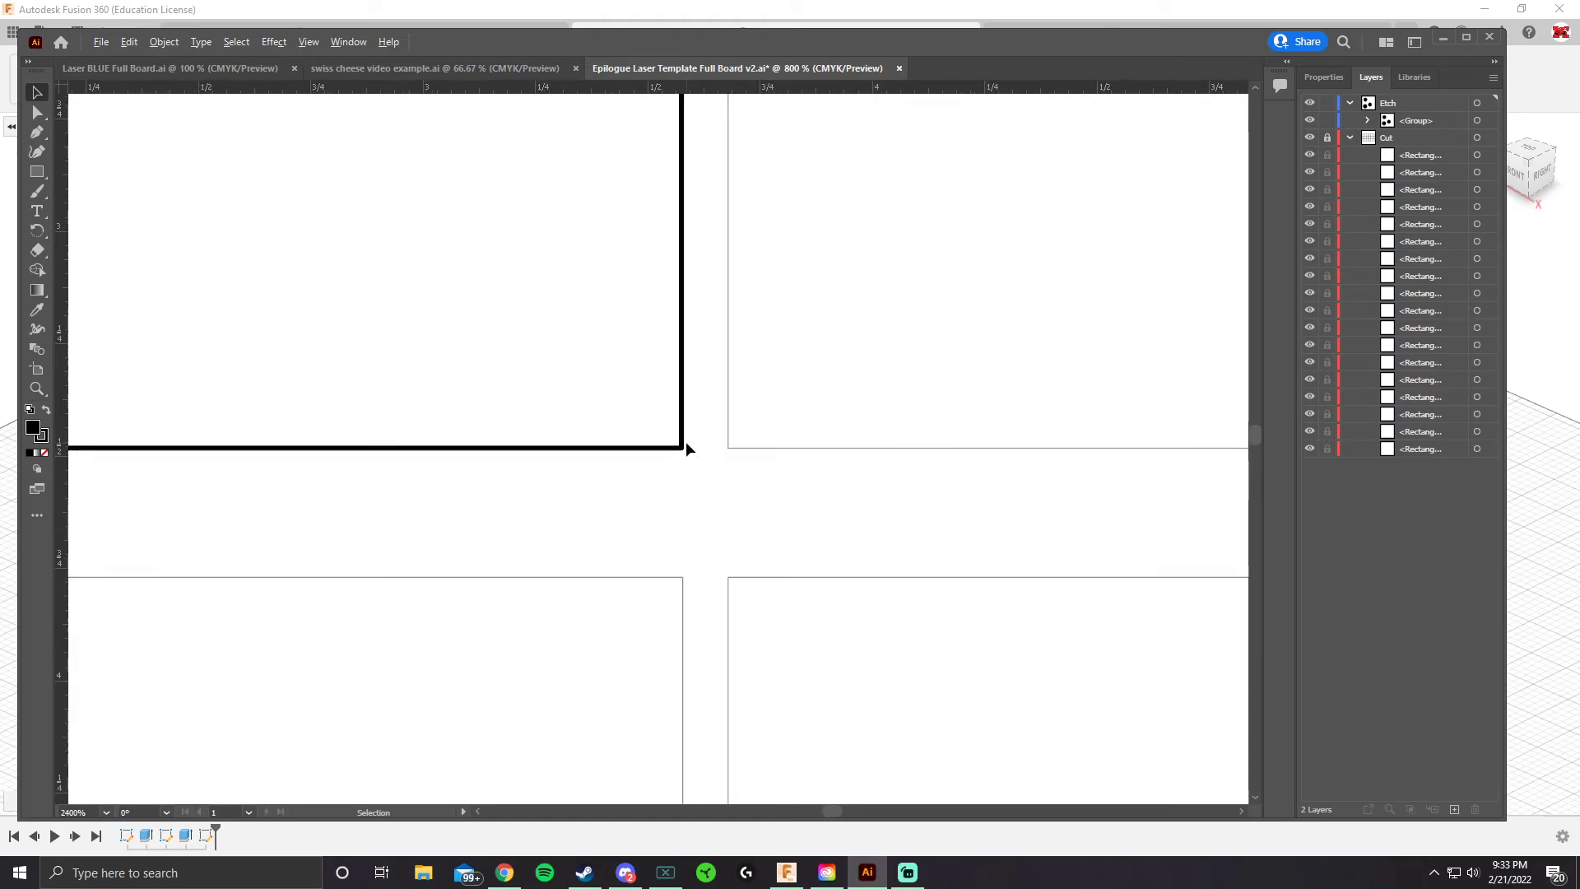
{"action": "scroll", "coordinate": [686, 443], "scroll_direction": "down", "scroll_amount": 10}
{"action": "scroll", "coordinate": [644, 387], "scroll_direction": "up", "scroll_amount": 4}
{"action": "scroll", "coordinate": [645, 386], "scroll_direction": "down", "scroll_amount": 3}
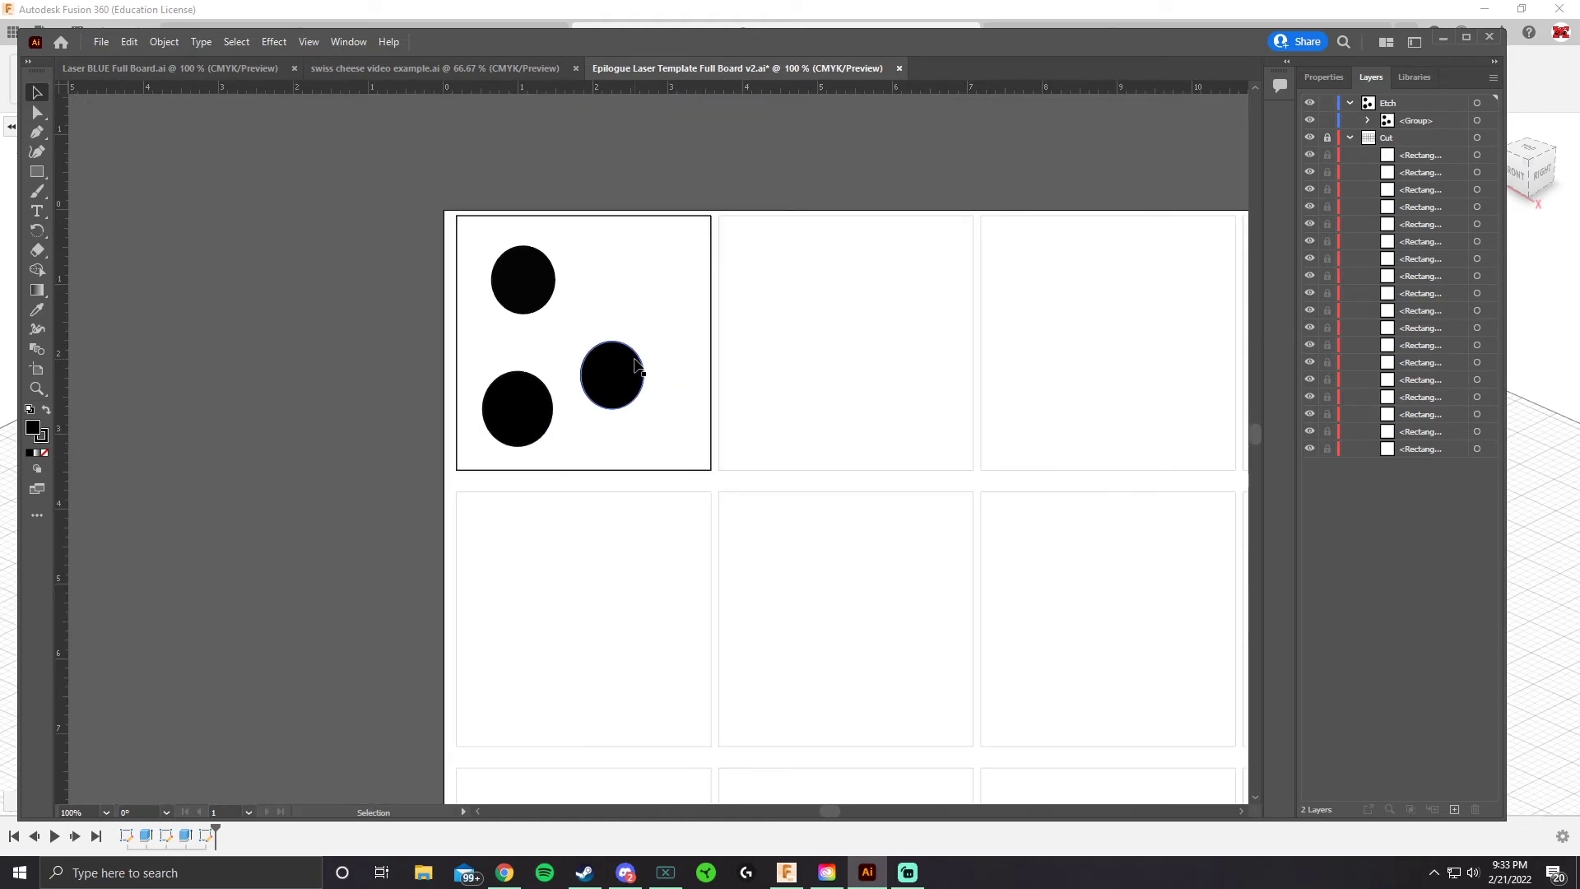
{"action": "scroll", "coordinate": [634, 360], "scroll_direction": "down", "scroll_amount": 4}
{"action": "scroll", "coordinate": [698, 379], "scroll_direction": "up", "scroll_amount": 3}
{"action": "left_click_drag", "start_coordinate": [697, 377], "coordinate": [466, 326]}
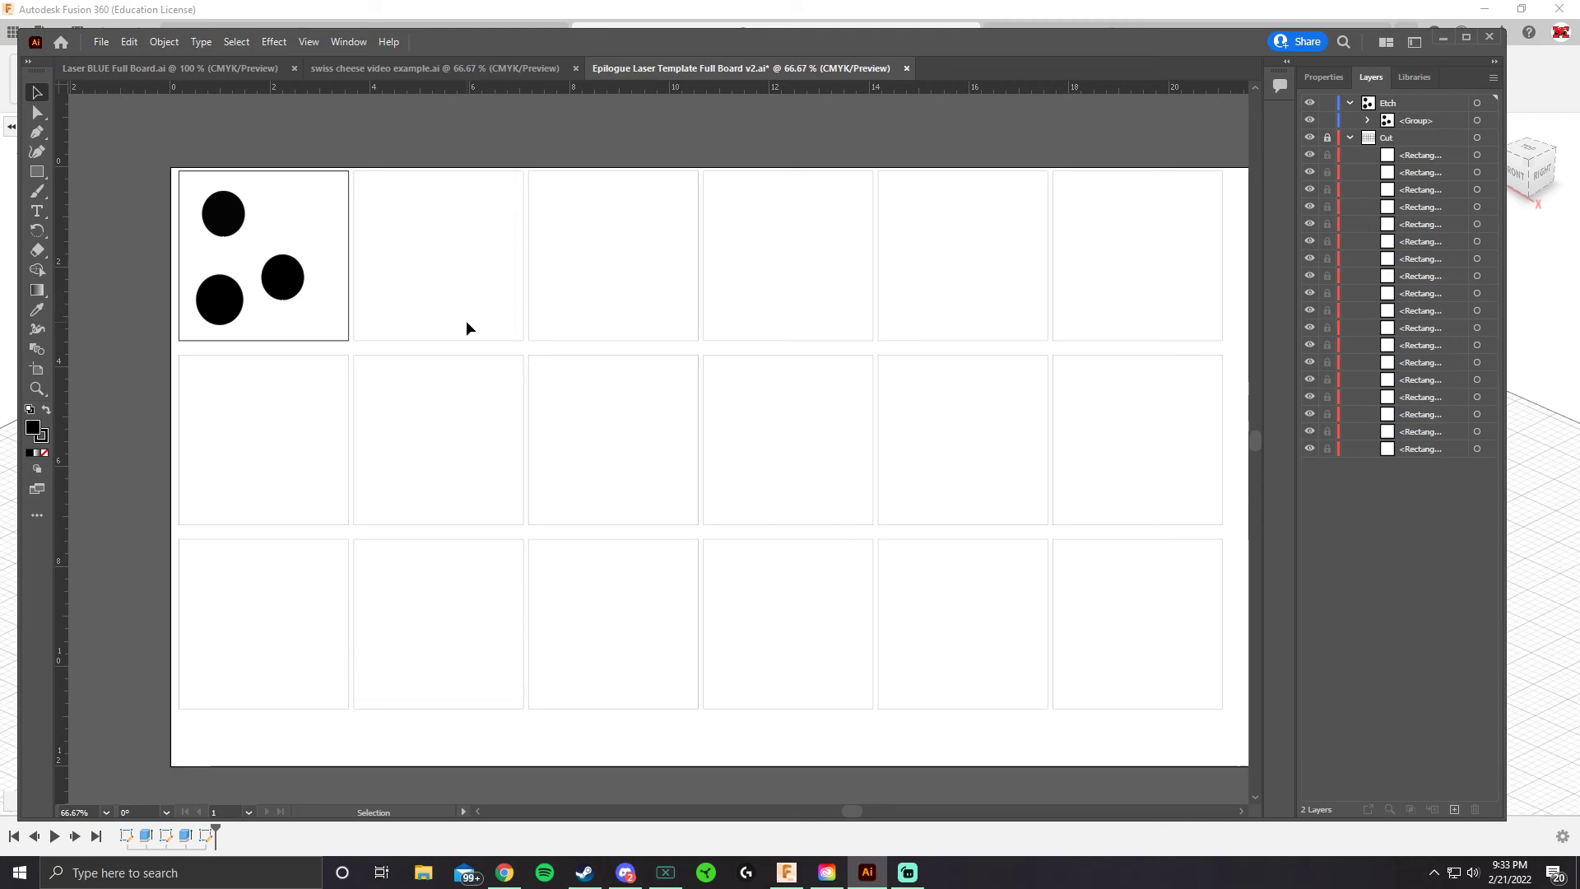
Enlarge the group beyond the first template square, and move it to the middle of the board and back
{"action": "left_click", "coordinate": [350, 296]}
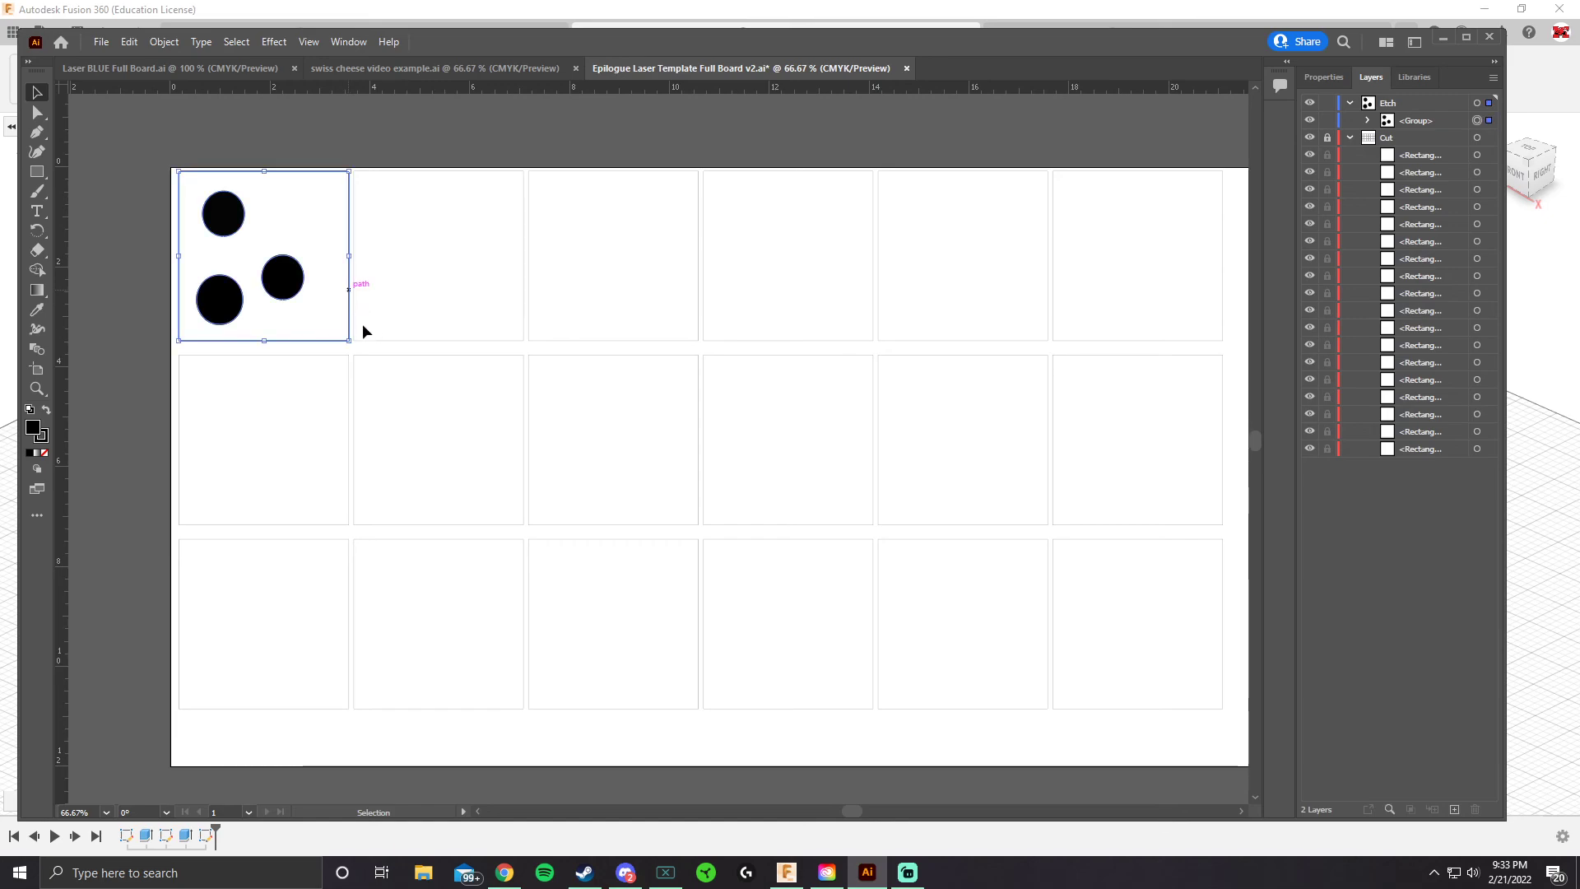
{"action": "left_click_drag", "start_coordinate": [349, 340], "coordinate": [420, 371]}
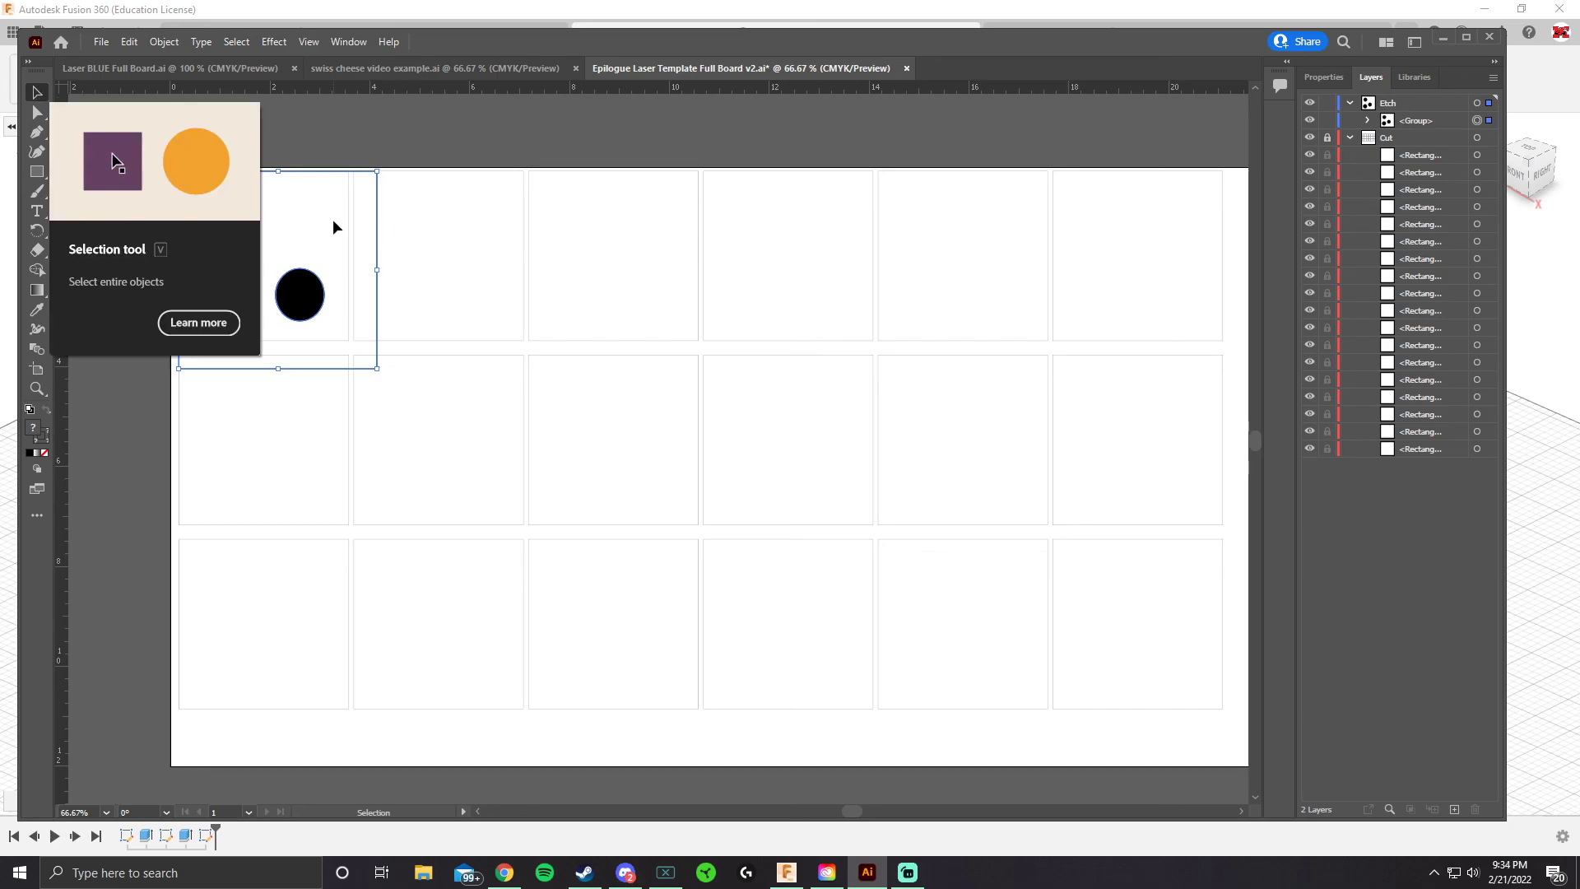
{"action": "left_click_drag", "start_coordinate": [375, 220], "coordinate": [663, 312]}
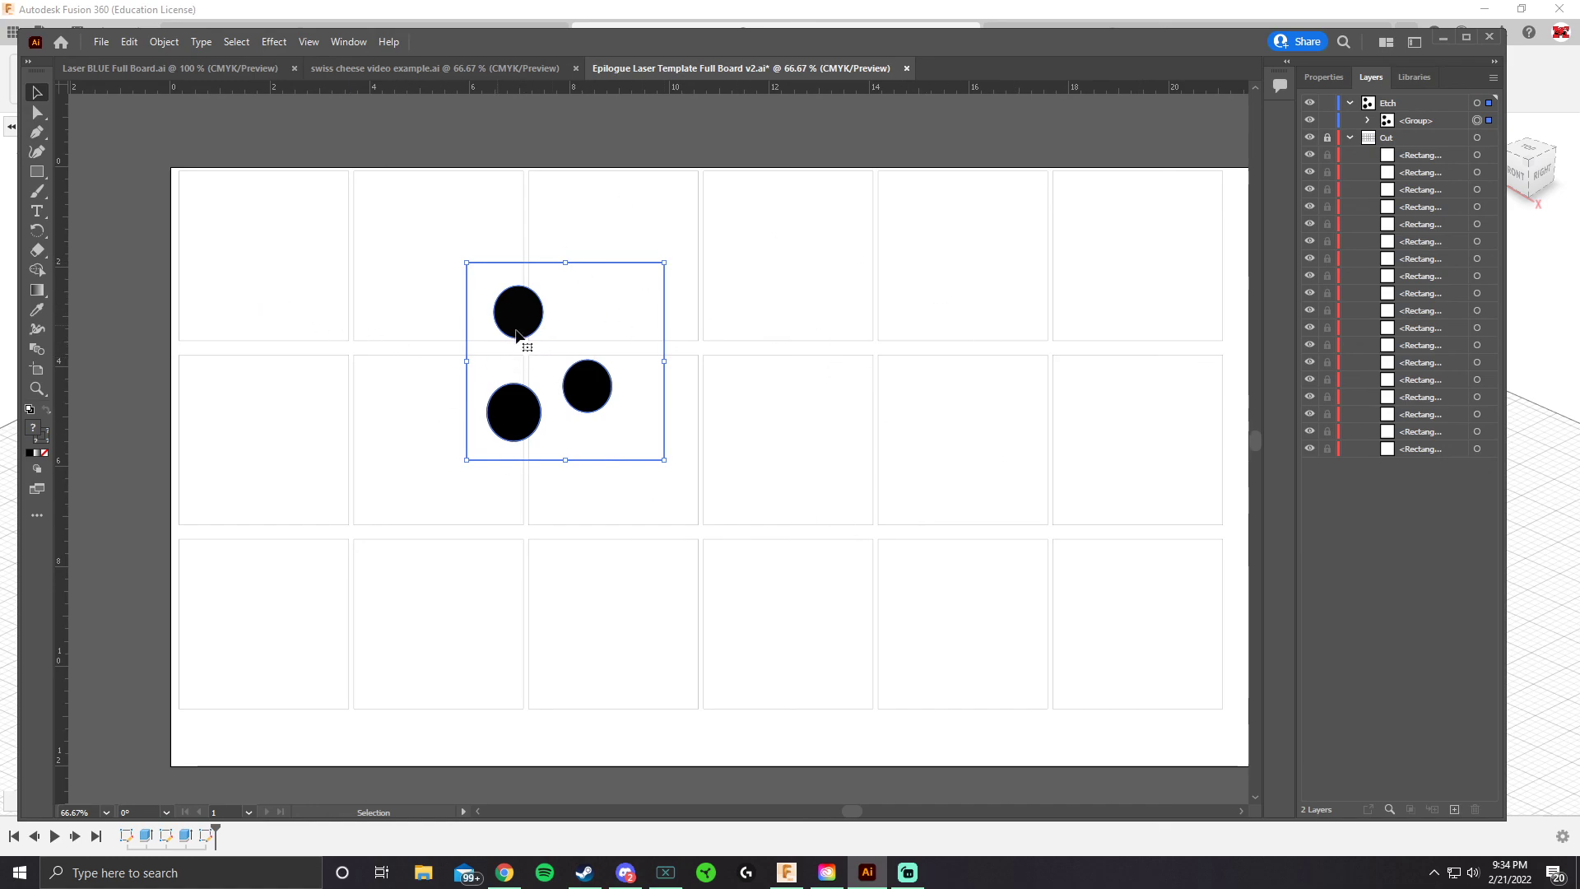
{"action": "left_click_drag", "start_coordinate": [526, 340], "coordinate": [242, 248]}
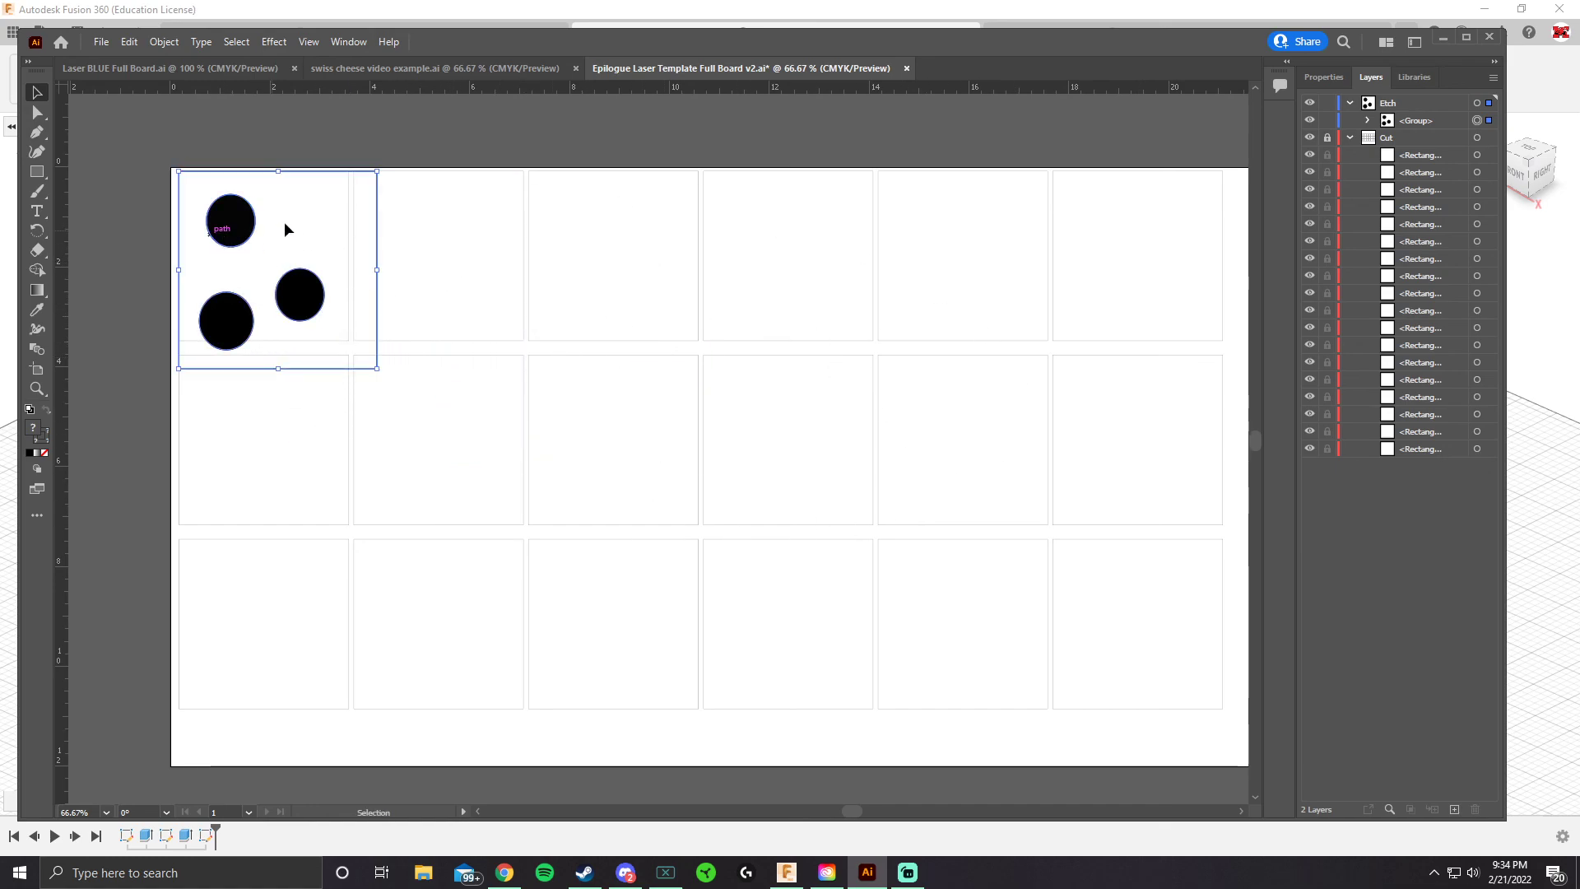